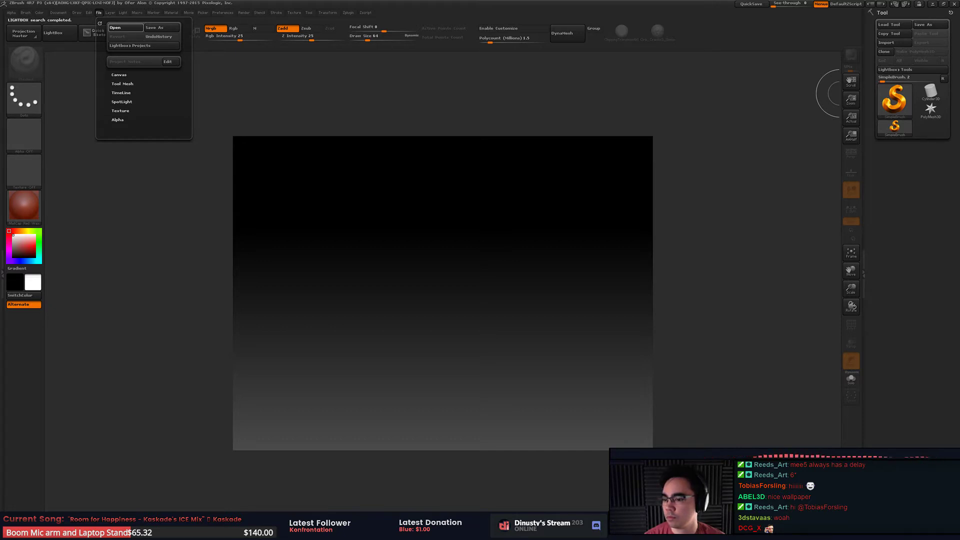
- Open the saved project containing the branch and root meshes and fit the whole set in view
{"action": "left_click", "coordinate": [125, 28]}
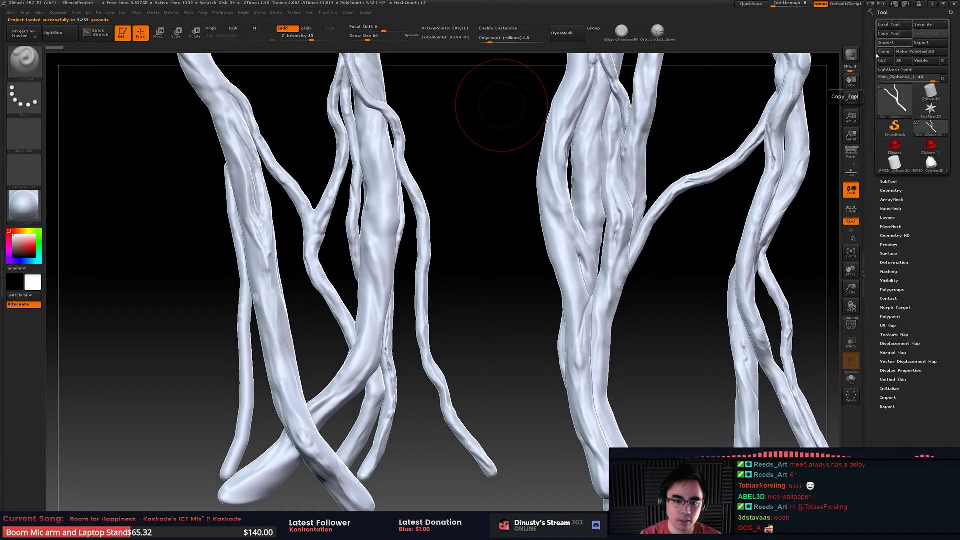
{"action": "mouse_move", "coordinate": [494, 202]}
{"action": "left_mouse_down", "text": "alt"}
{"action": "mouse_move", "coordinate": [476, 156]}
{"action": "mouse_move", "coordinate": [462, 357]}
{"action": "mouse_move", "coordinate": [602, 315]}
{"action": "mouse_move", "coordinate": [612, 288]}
{"action": "left_mouse_up", "text": "alt"}
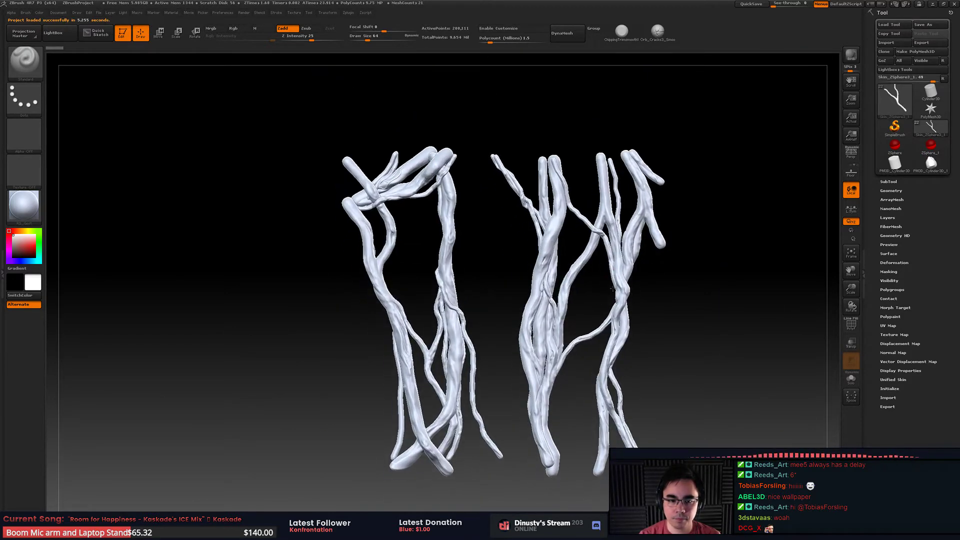
{"action": "left_click_drag", "start_coordinate": [724, 281], "coordinate": [727, 282]}
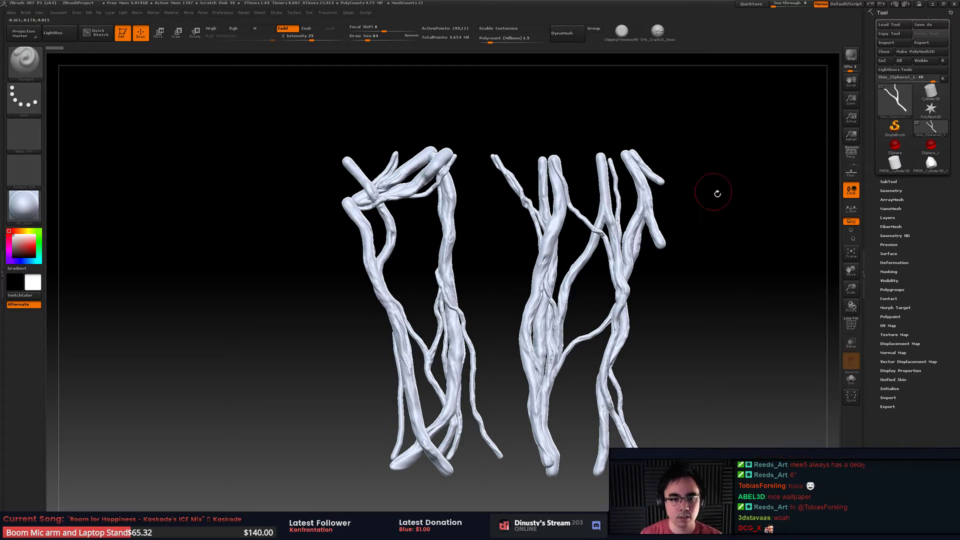
{"action": "mouse_move", "coordinate": [682, 228]}
{"action": "left_mouse_down", "text": "alt"}
{"action": "mouse_move", "coordinate": [624, 180]}
{"action": "mouse_move", "coordinate": [676, 210]}
{"action": "mouse_move", "coordinate": [671, 232]}
{"action": "left_mouse_up", "text": "alt"}
{"action": "left_click_drag", "start_coordinate": [737, 191], "coordinate": [733, 191], "text": "alt"}
{"action": "left_click_drag", "start_coordinate": [614, 246], "coordinate": [611, 227], "text": "alt"}
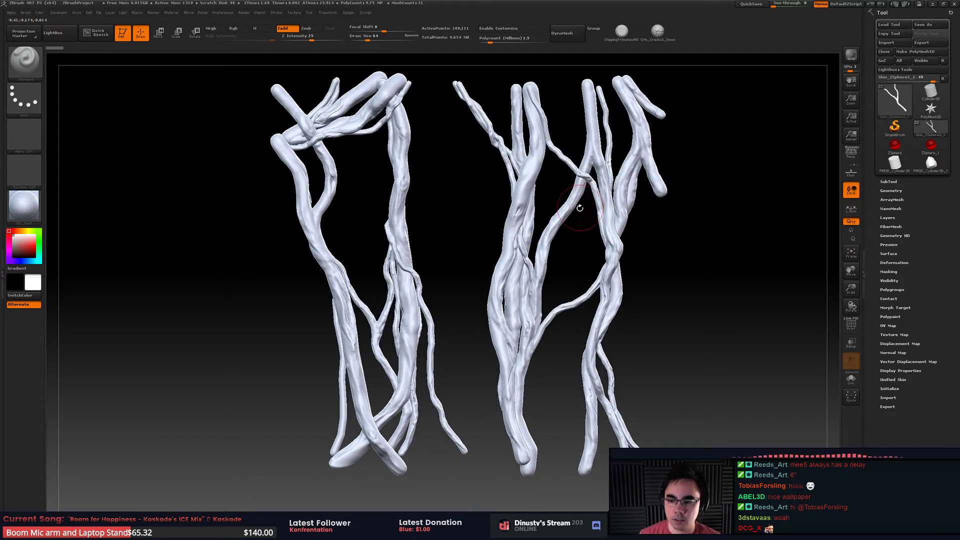
- Set the brush draw size to 31 and make the thick middle branch, Skin_ZSphere2, the active subtool
{"action": "key", "text": "shift"}
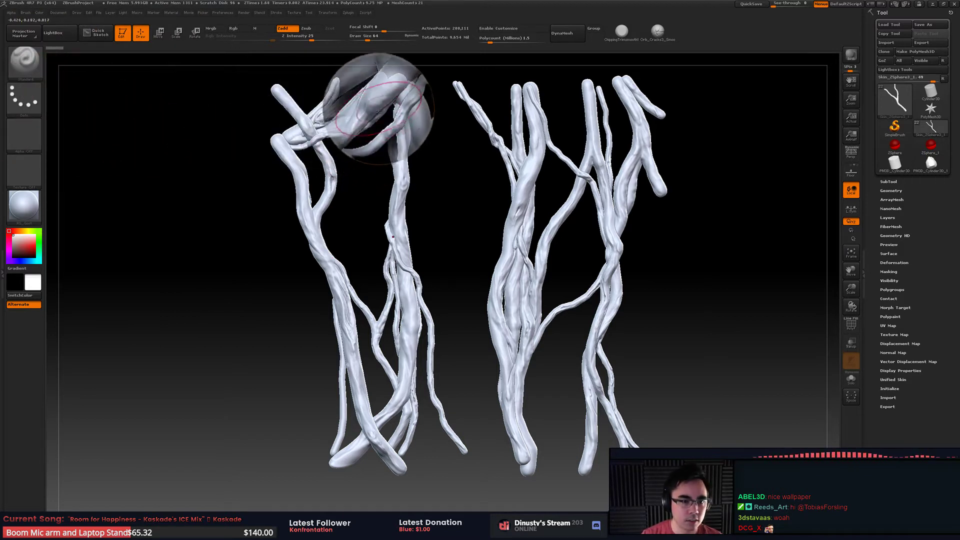
{"action": "left_click", "coordinate": [401, 182], "text": "alt"}
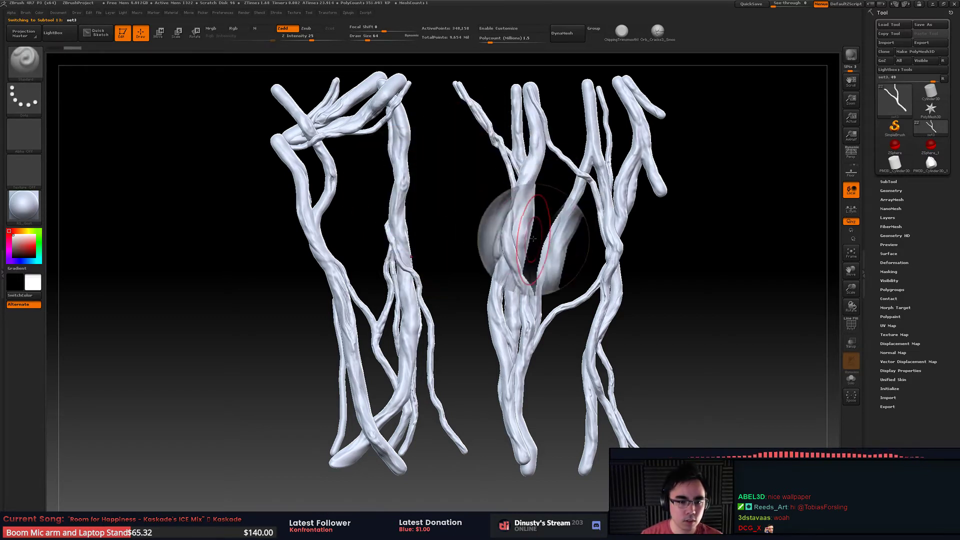
{"action": "right_click_drag", "start_coordinate": [514, 247], "coordinate": [544, 244], "text": "alt"}
{"action": "key", "text": "space"}
{"action": "left_click_drag", "start_coordinate": [590, 216], "coordinate": [585, 200]}
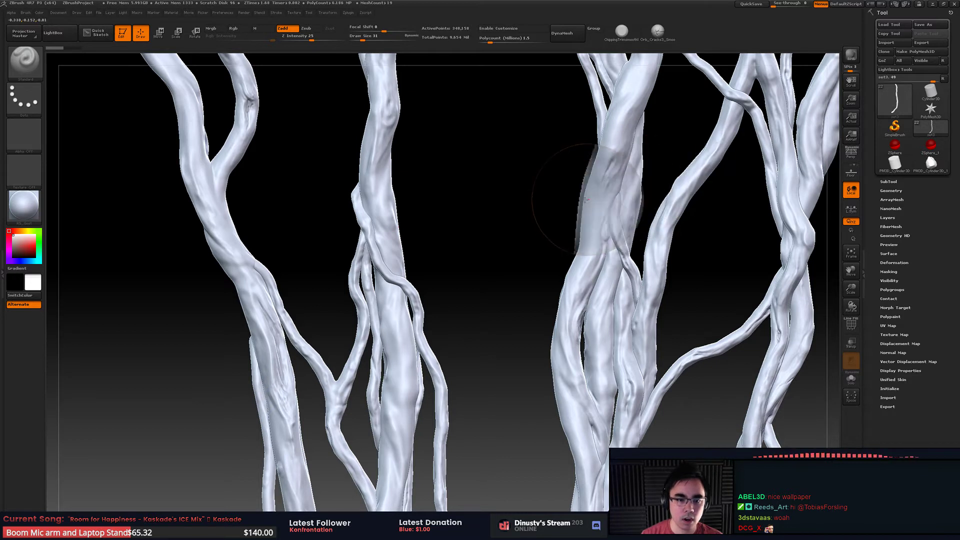
{"action": "left_click", "coordinate": [607, 160], "text": "alt"}
- Activate the Magnify Glass in the preferences and enlarge its radius
{"action": "left_click", "coordinate": [296, 14]}
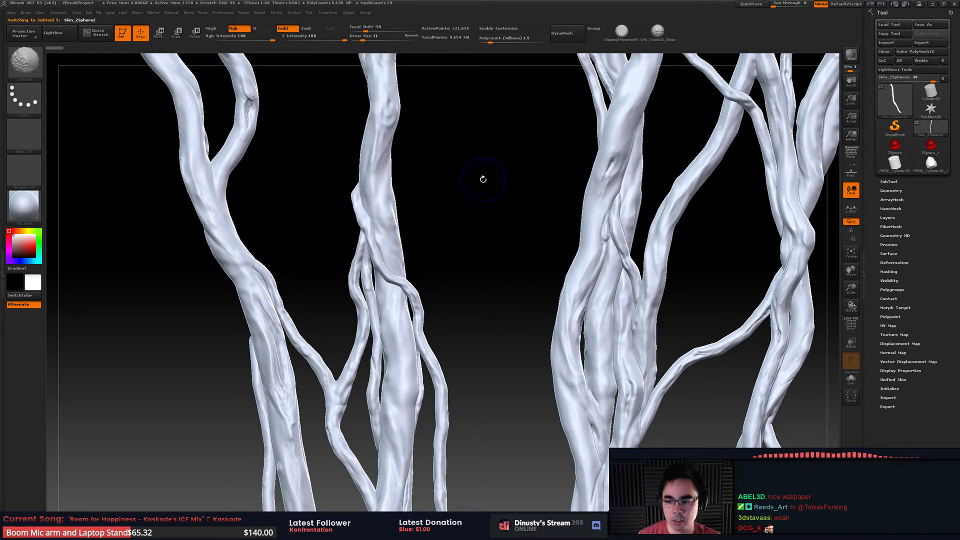
{"action": "left_click", "coordinate": [326, 12]}
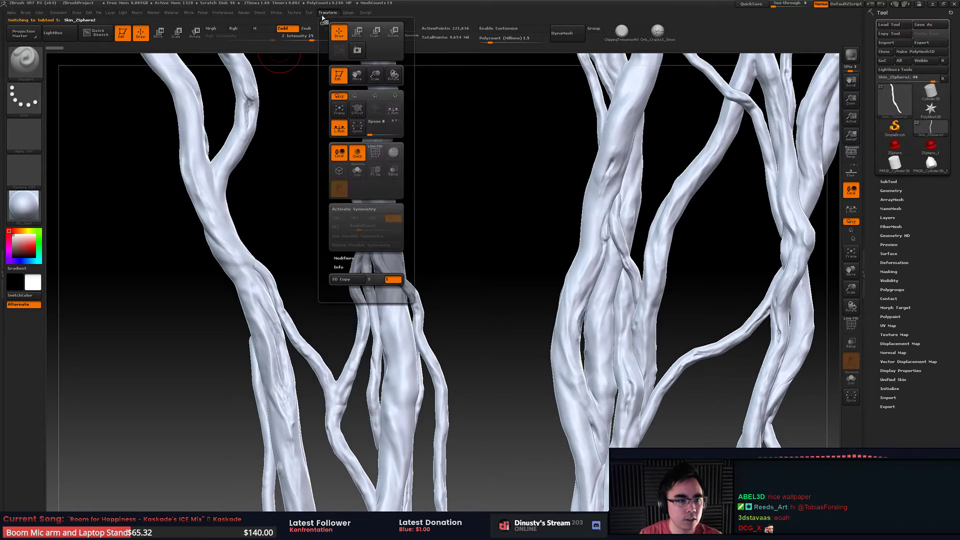
{"action": "mouse_move", "coordinate": [229, 19]}
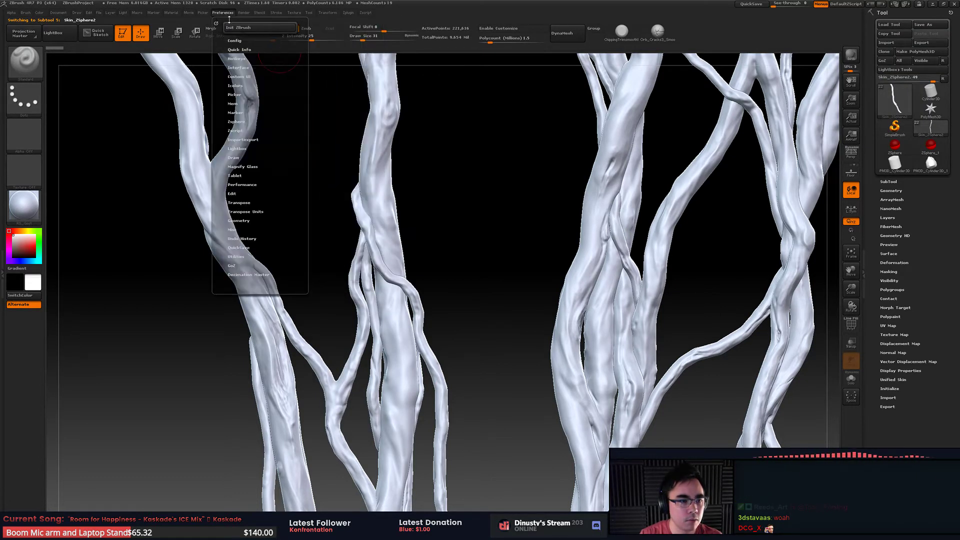
{"action": "left_click", "coordinate": [252, 167]}
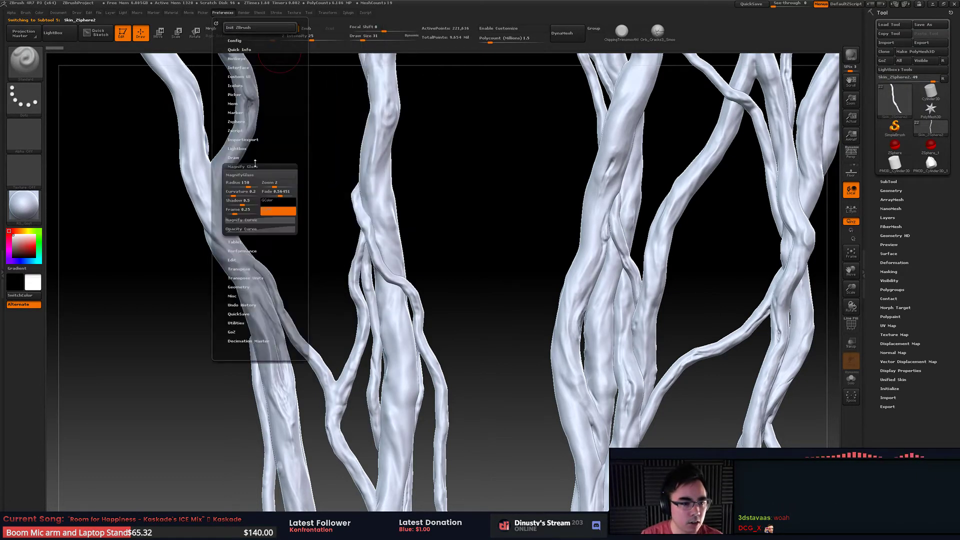
{"action": "left_click", "coordinate": [254, 175]}
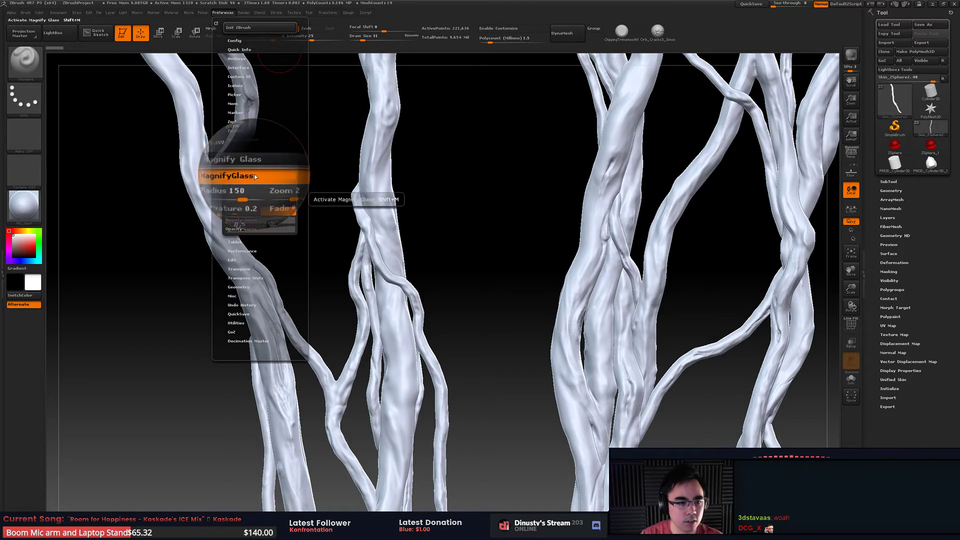
{"action": "mouse_move", "coordinate": [249, 187]}
{"action": "left_mouse_down"}
{"action": "mouse_move", "coordinate": [238, 186]}
{"action": "mouse_move", "coordinate": [281, 187]}
{"action": "mouse_move", "coordinate": [231, 192]}
{"action": "mouse_move", "coordinate": [248, 188]}
{"action": "mouse_move", "coordinate": [233, 193]}
{"action": "mouse_move", "coordinate": [234, 210]}
{"action": "mouse_move", "coordinate": [275, 211]}
{"action": "mouse_move", "coordinate": [257, 199]}
{"action": "left_mouse_up"}
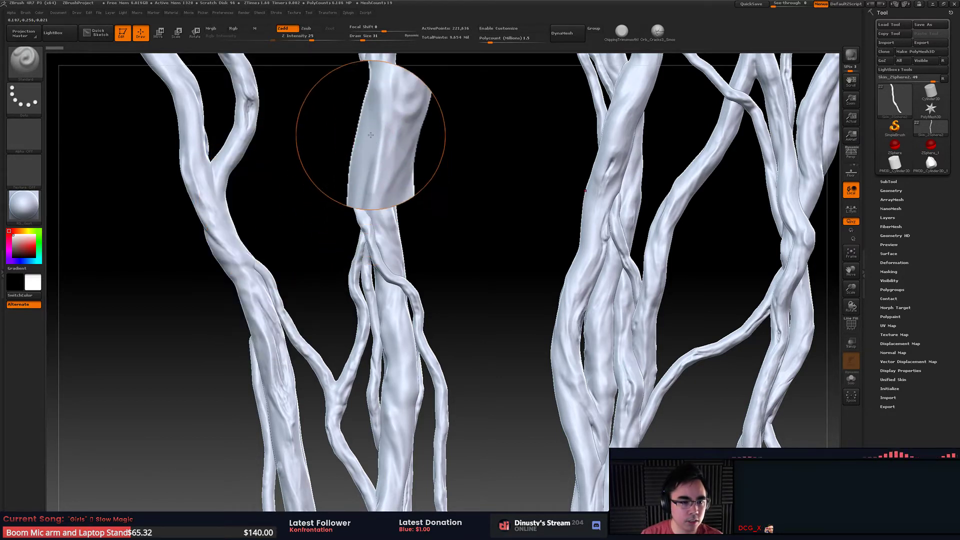
- Examine the full set of branch meshes, checking how the strands twist and join along their length
{"action": "left_click_drag", "start_coordinate": [584, 190], "coordinate": [517, 230]}
{"action": "key", "text": "f"}
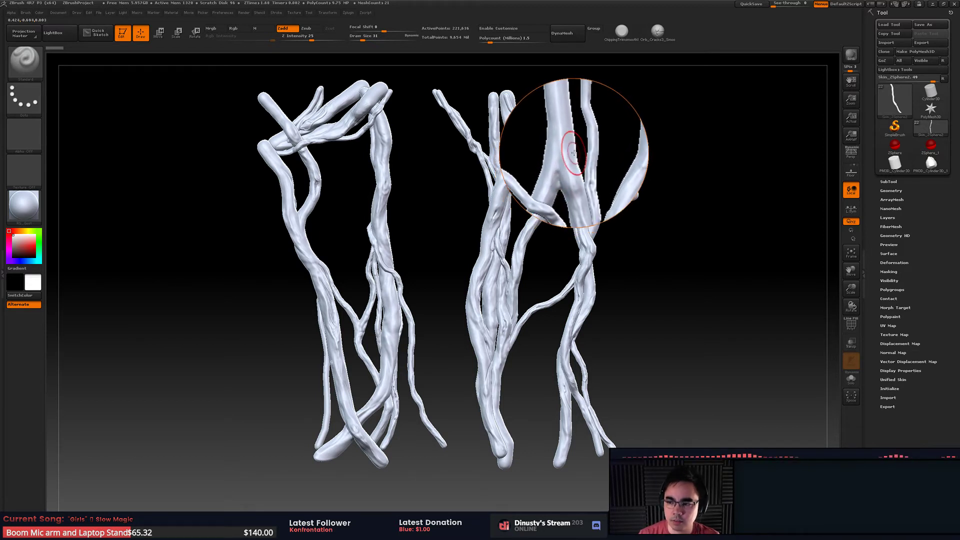
{"action": "key", "text": "shift"}
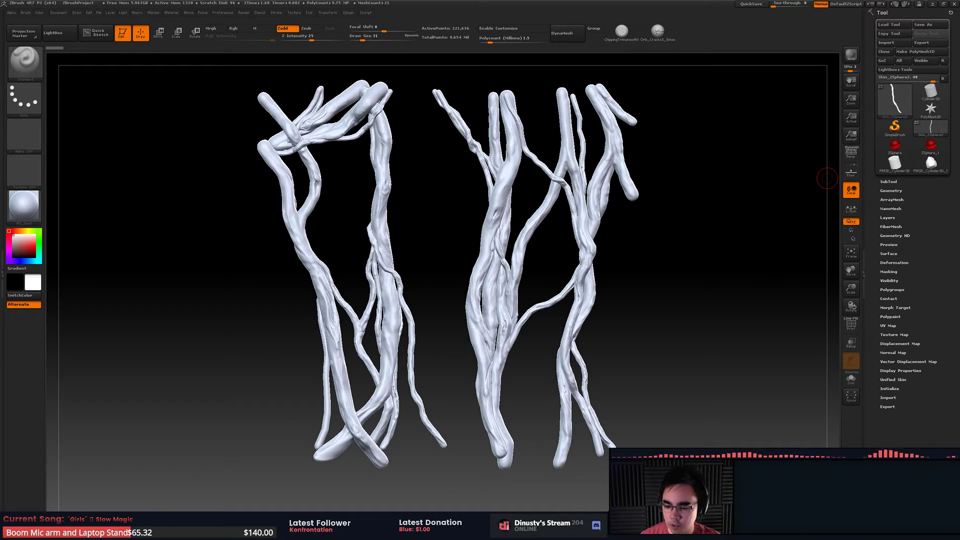
{"action": "left_click_drag", "start_coordinate": [610, 249], "coordinate": [673, 227]}
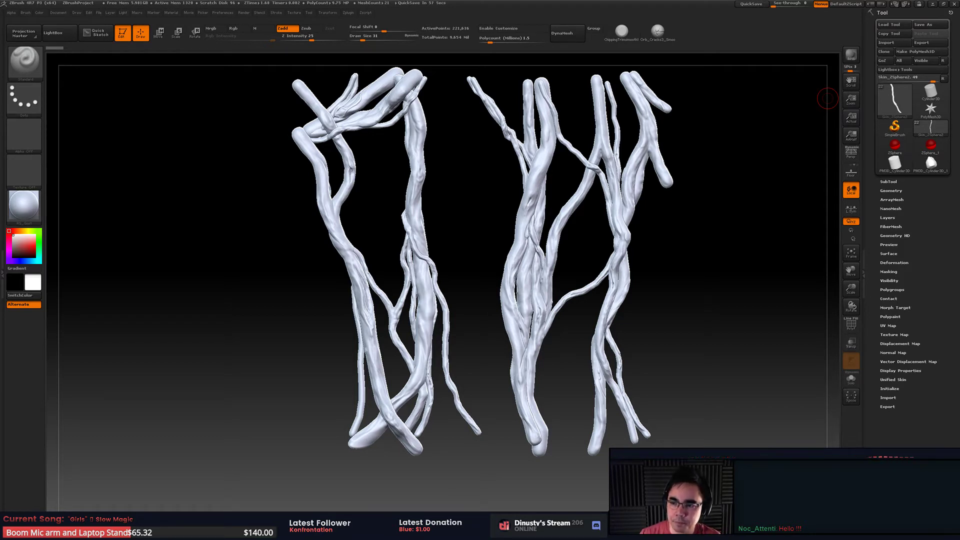
{"action": "left_click_drag", "start_coordinate": [696, 194], "coordinate": [631, 220], "text": "alt"}
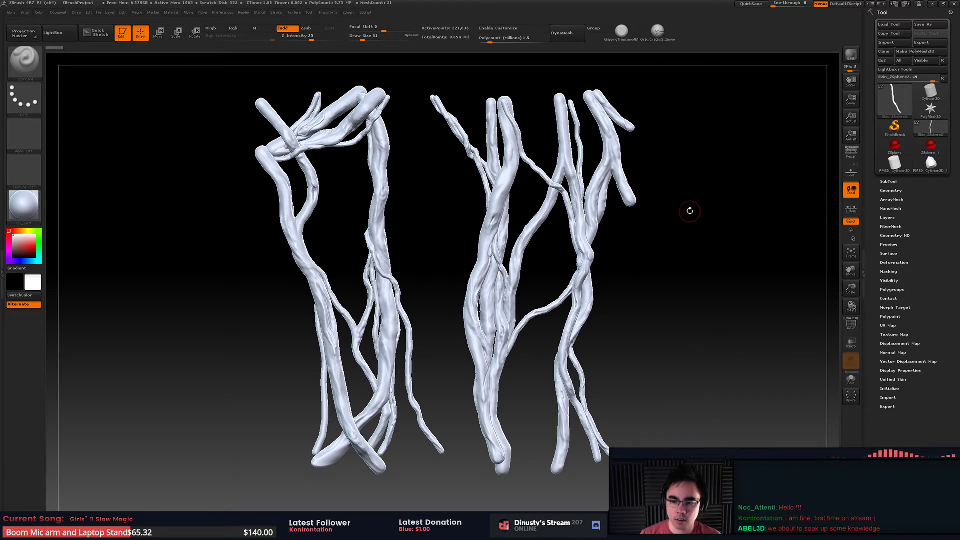
{"action": "left_click_drag", "start_coordinate": [701, 208], "coordinate": [662, 230]}
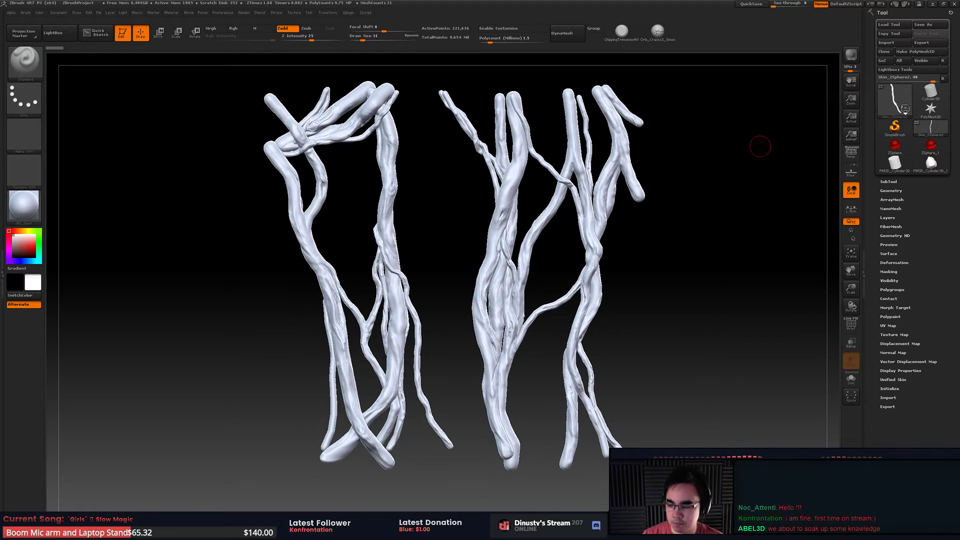
{"action": "mouse_move", "coordinate": [895, 100]}
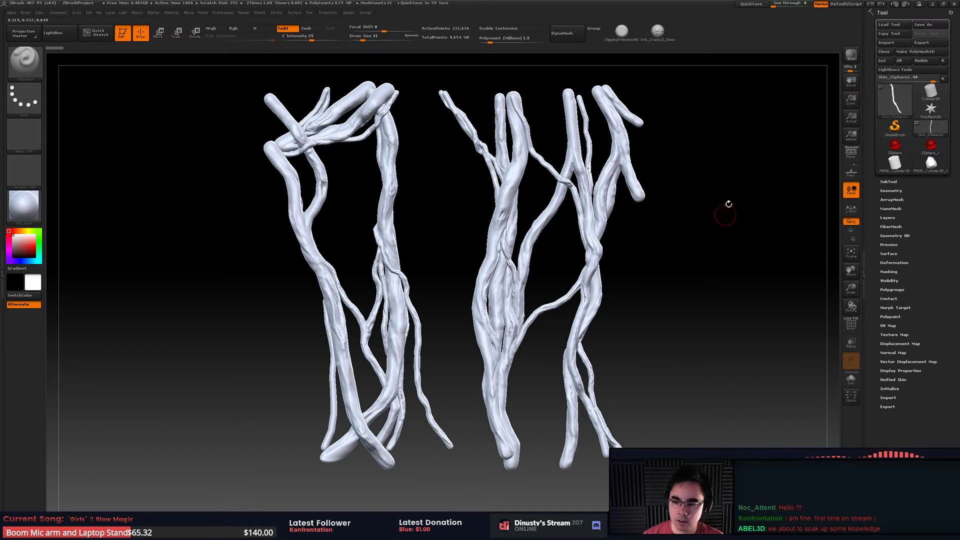
{"action": "left_click_drag", "start_coordinate": [725, 208], "coordinate": [684, 240], "text": "alt"}
{"action": "left_click_drag", "start_coordinate": [629, 258], "coordinate": [665, 252], "text": "alt"}
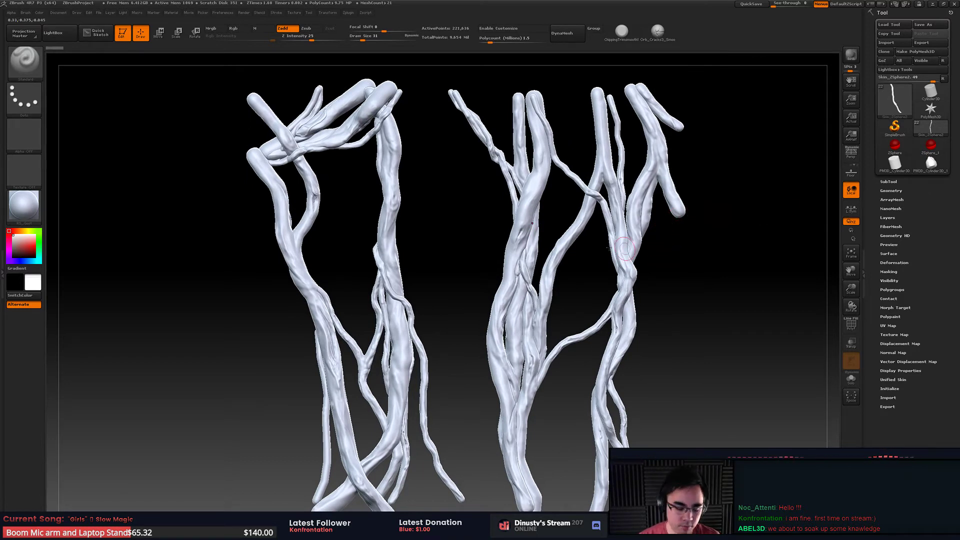
{"action": "mouse_move", "coordinate": [510, 256]}
{"action": "left_mouse_down"}
{"action": "mouse_move", "coordinate": [497, 247]}
{"action": "mouse_move", "coordinate": [521, 200]}
{"action": "left_mouse_up"}
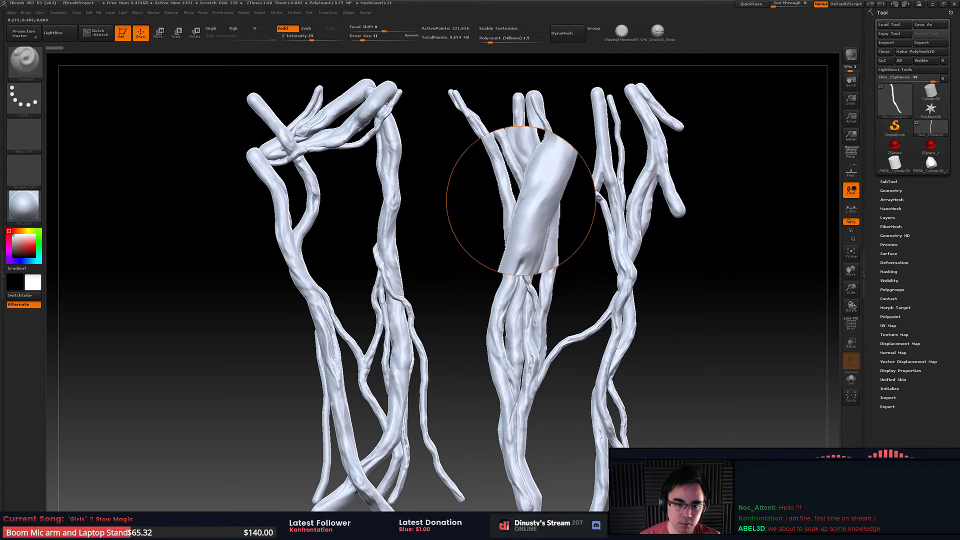
{"action": "key", "text": "ctrl+z"}
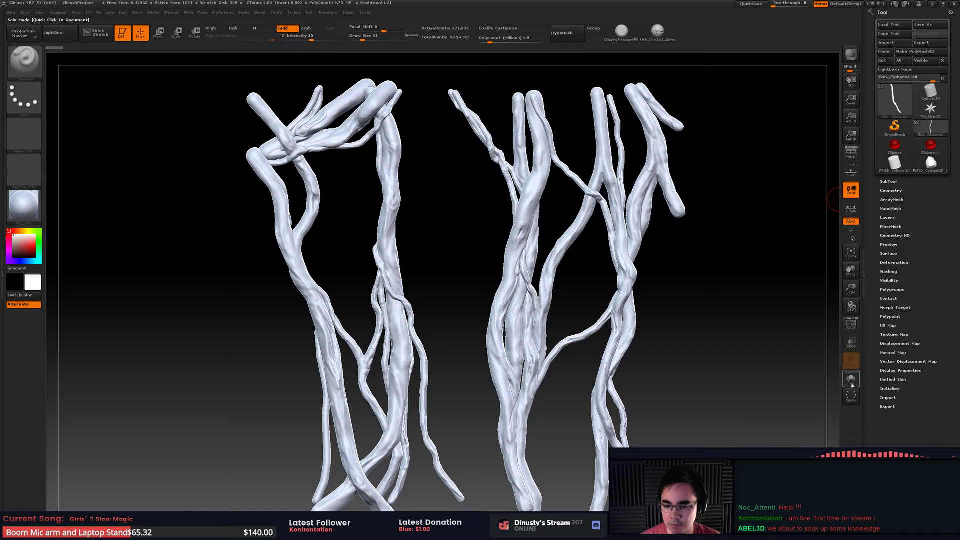
{"action": "mouse_move", "coordinate": [570, 283]}
{"action": "left_mouse_down", "text": "alt"}
{"action": "mouse_move", "coordinate": [573, 243]}
{"action": "mouse_move", "coordinate": [565, 299]}
{"action": "left_mouse_up", "text": "alt"}
- Look through the project's subtools, then show the Geometry settings of the active branch
{"action": "left_click", "coordinate": [895, 182]}
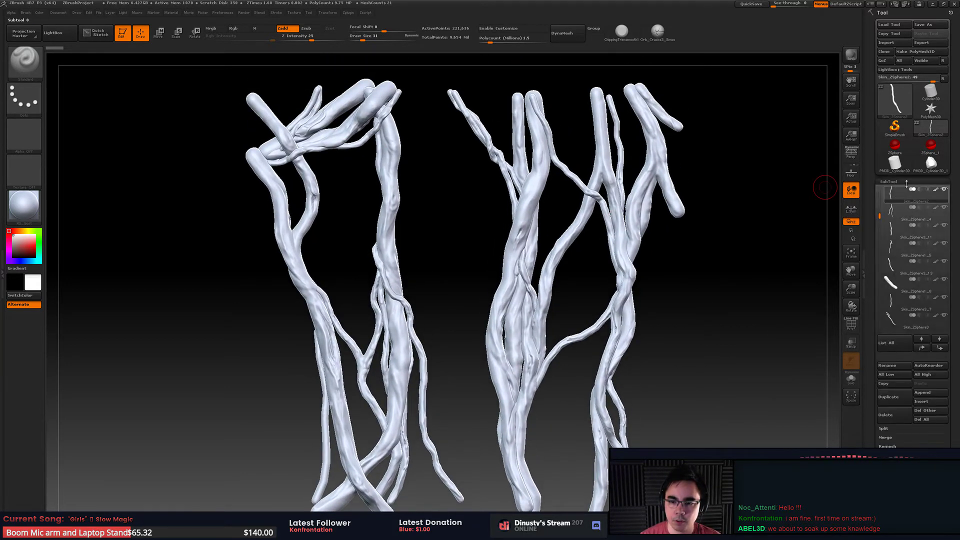
{"action": "mouse_move", "coordinate": [524, 248]}
{"action": "right_mouse_down"}
{"action": "mouse_move", "coordinate": [555, 249]}
{"action": "mouse_move", "coordinate": [524, 253]}
{"action": "mouse_move", "coordinate": [528, 230]}
{"action": "right_mouse_up"}
{"action": "key", "text": "n"}
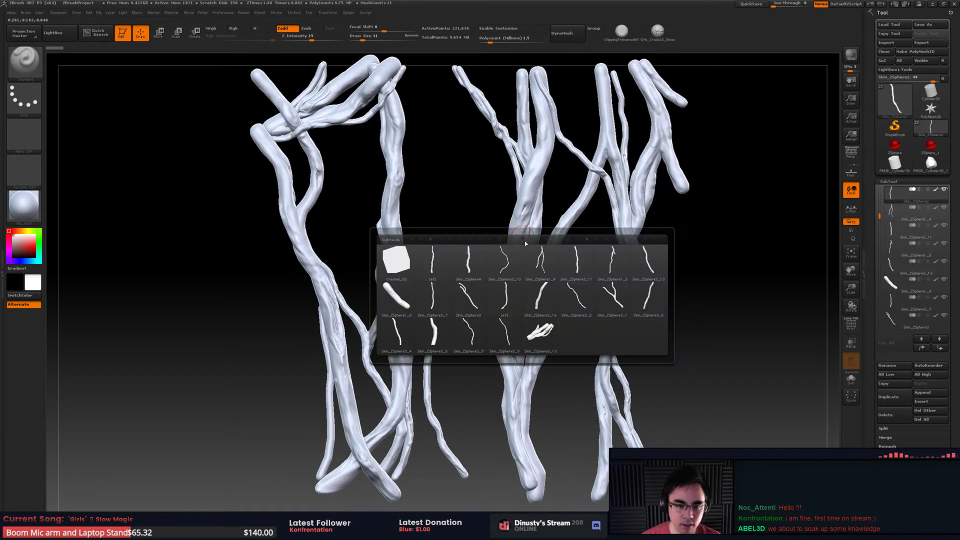
{"action": "mouse_move", "coordinate": [692, 173]}
{"action": "right_mouse_down"}
{"action": "mouse_move", "coordinate": [670, 182]}
{"action": "mouse_move", "coordinate": [700, 180]}
{"action": "right_mouse_up"}
{"action": "key", "text": "Tab"}
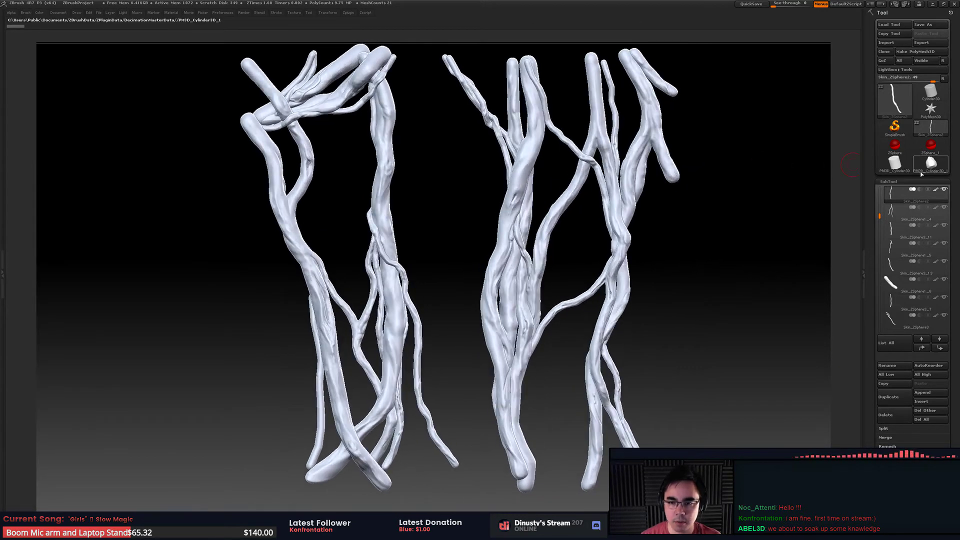
{"action": "left_click", "coordinate": [897, 181]}
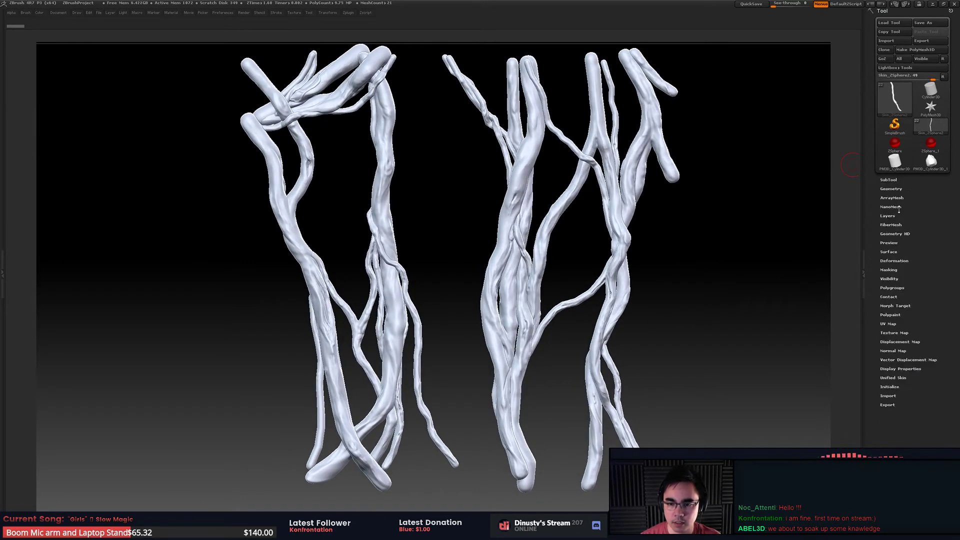
{"action": "left_click", "coordinate": [892, 189]}
- Make the merged branch cluster Skin_ZSphere3_13 the active subtool and isolate it in Solo mode
{"action": "right_click_drag", "start_coordinate": [658, 239], "coordinate": [645, 276], "text": "ctrl"}
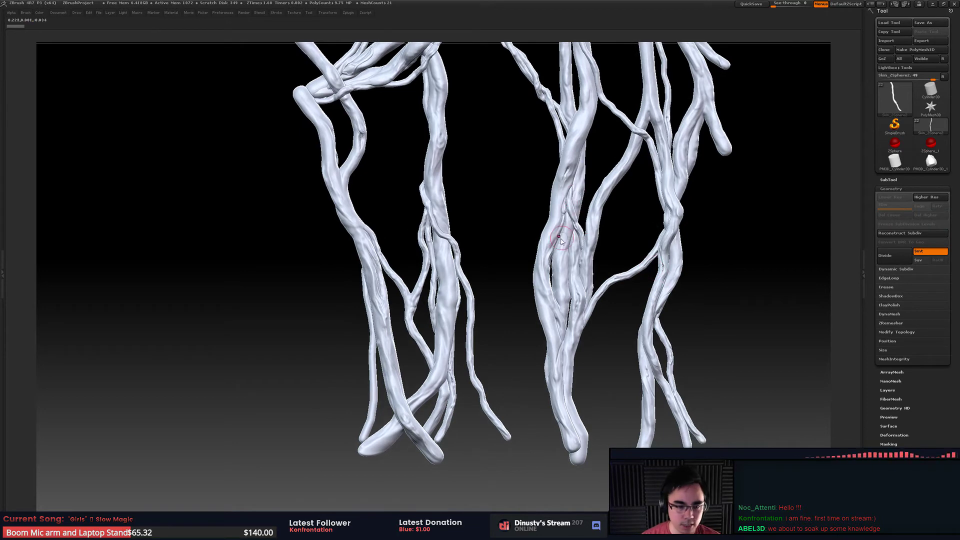
{"action": "key", "text": "n"}
{"action": "left_click", "coordinate": [580, 333]}
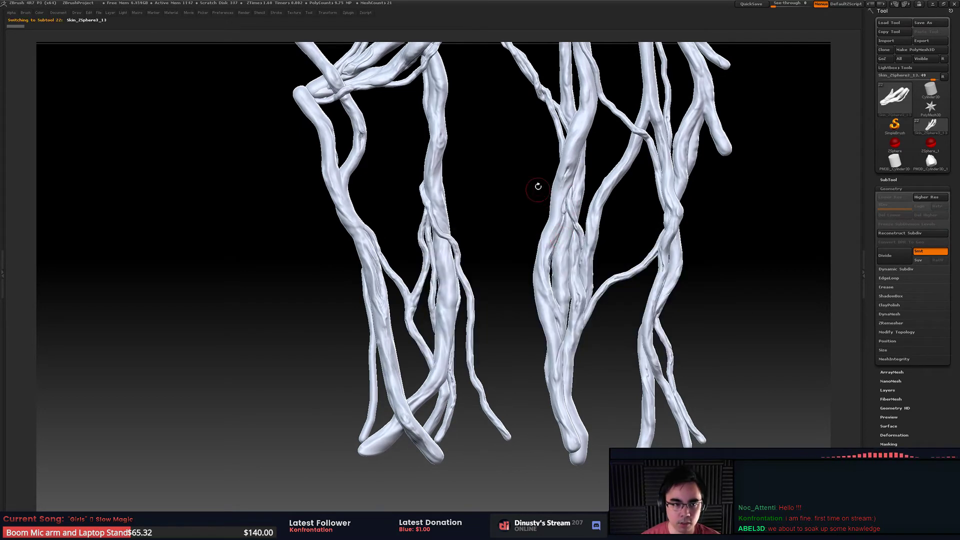
{"action": "right_click_drag", "start_coordinate": [538, 187], "coordinate": [568, 234]}
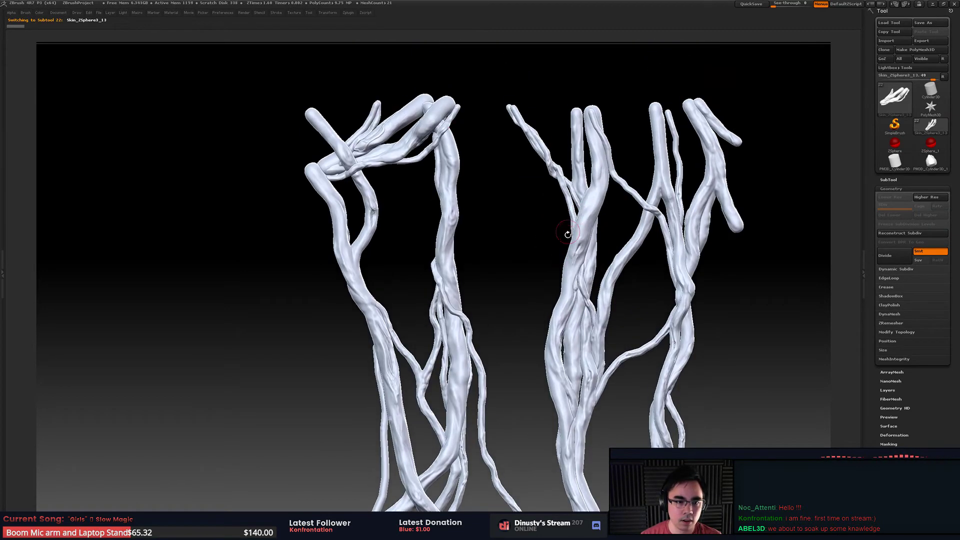
{"action": "key", "text": "Tab"}
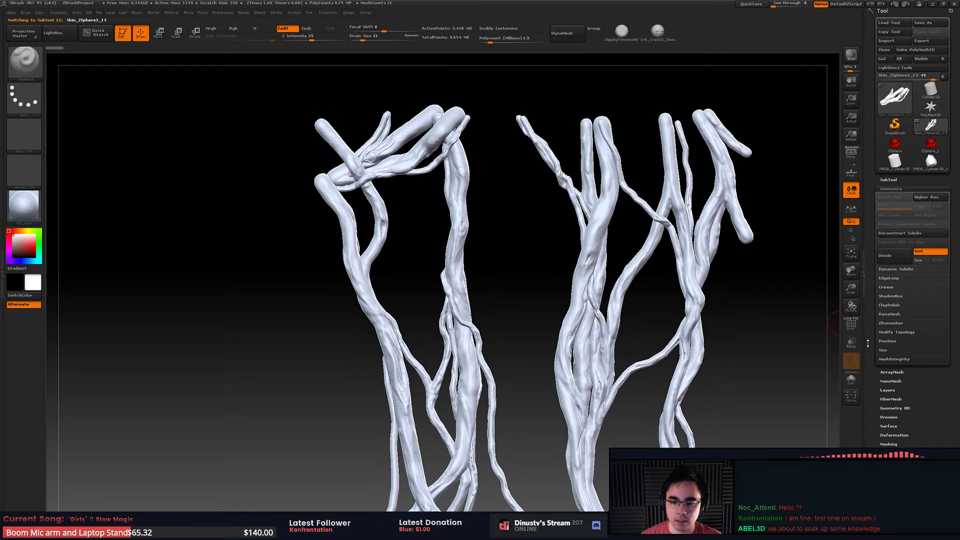
{"action": "left_click", "coordinate": [853, 382]}
- Inspect individual branch subtools one at a time in Solo mode, finishing on the merged branch cluster
{"action": "left_click_drag", "start_coordinate": [576, 300], "coordinate": [617, 353], "text": "alt"}
{"action": "left_click_drag", "start_coordinate": [563, 236], "coordinate": [529, 235], "text": "alt"}
{"action": "key", "text": "n"}
{"action": "left_click", "coordinate": [536, 284]}
{"action": "key", "text": "n"}
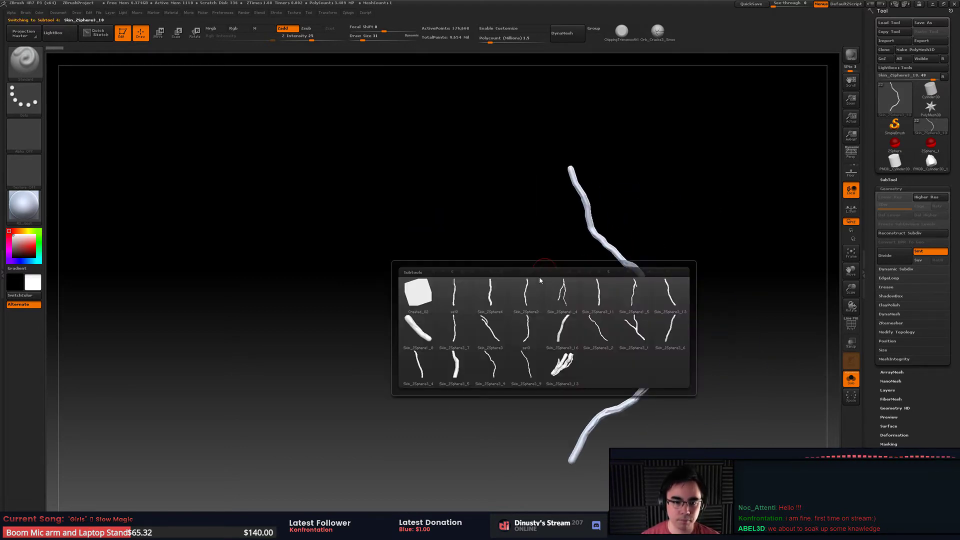
{"action": "left_click", "coordinate": [531, 300]}
{"action": "key", "text": "n"}
{"action": "left_click", "coordinate": [535, 382]}
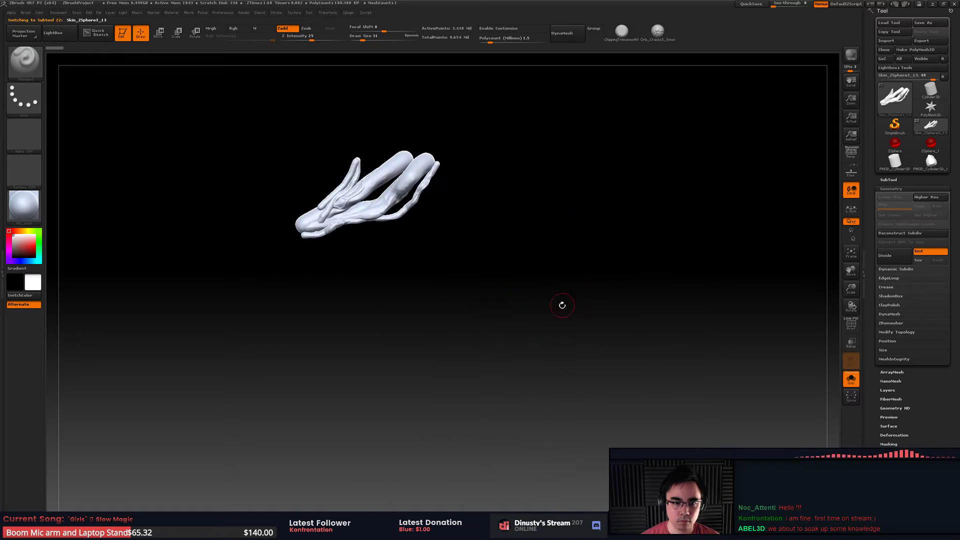
- Frame the isolated branch cluster up close to examine its overlapping strands and surface
{"action": "key", "text": "n"}
{"action": "key", "text": "n"}
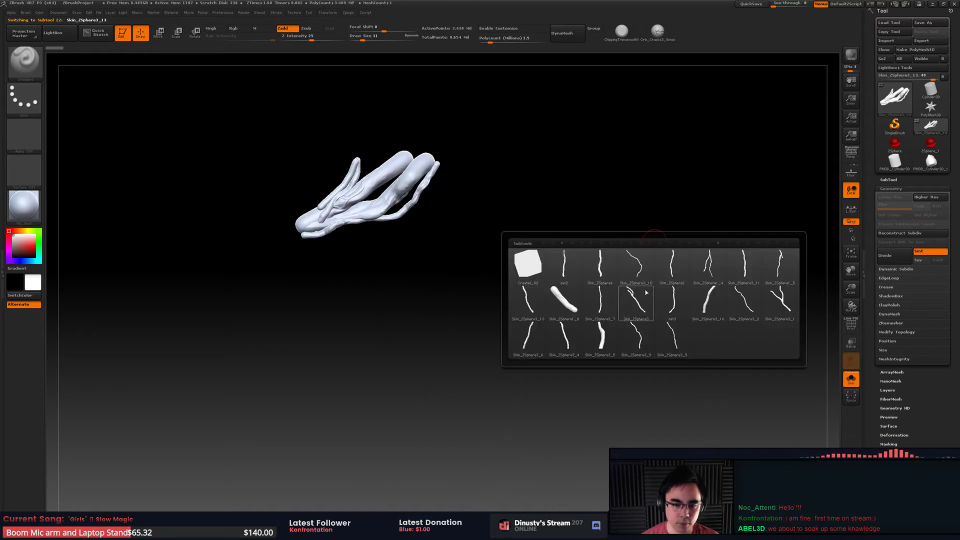
{"action": "mouse_move", "coordinate": [659, 319]}
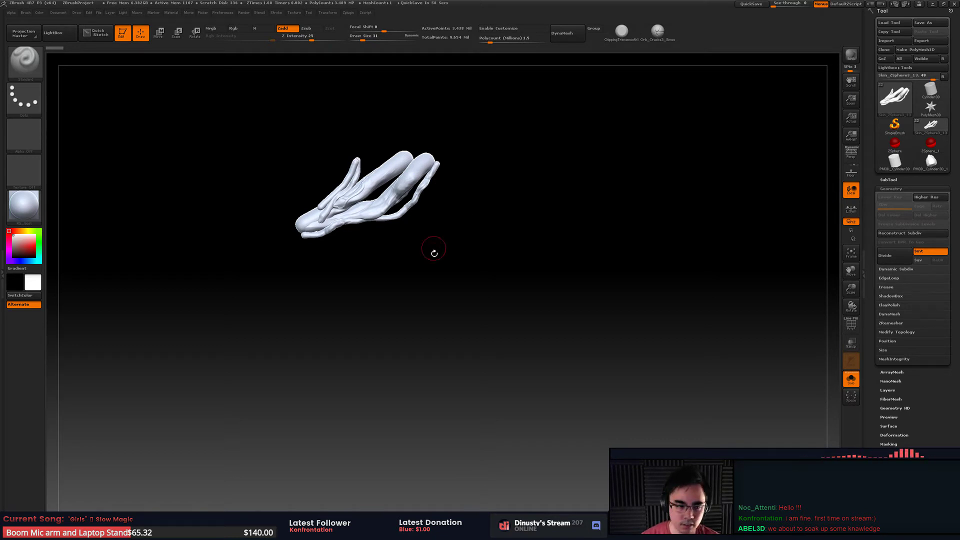
{"action": "left_click_drag", "start_coordinate": [434, 253], "coordinate": [561, 274]}
{"action": "key", "text": "f"}
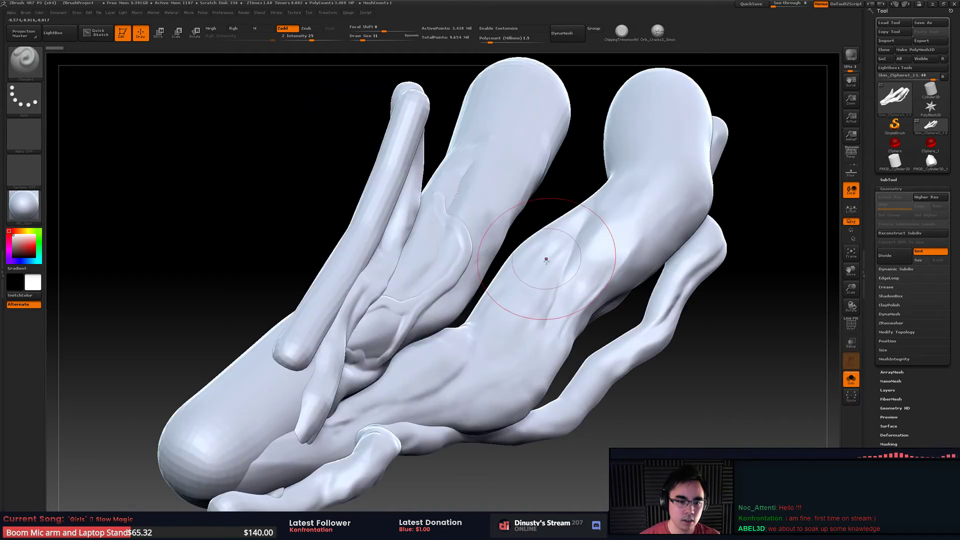
- Examine the isolated branch cluster as a whole and up close from several angles
{"action": "right_click_drag", "start_coordinate": [540, 275], "coordinate": [553, 312], "text": "alt"}
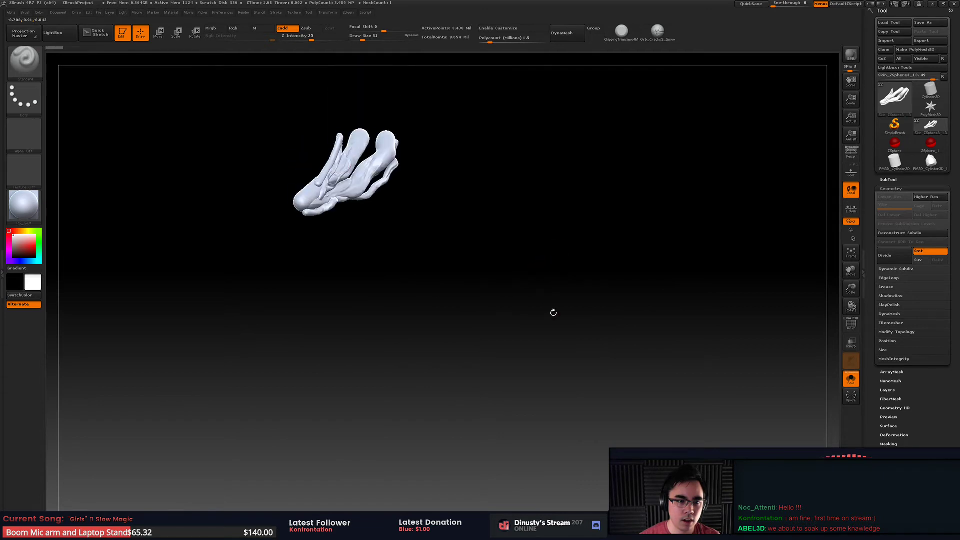
{"action": "left_click_drag", "start_coordinate": [554, 313], "coordinate": [582, 278]}
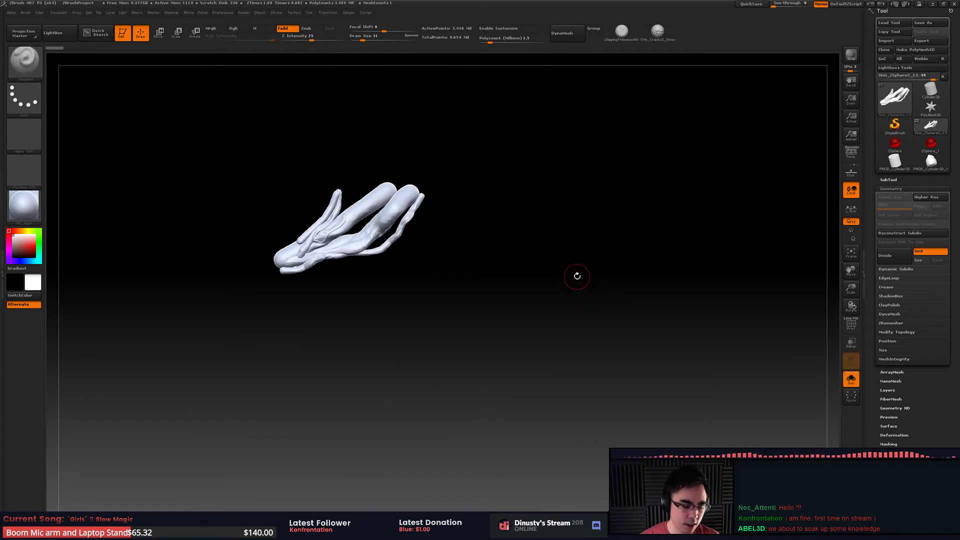
{"action": "key", "text": "f"}
{"action": "mouse_move", "coordinate": [574, 281]}
{"action": "right_mouse_down", "text": "ctrl"}
{"action": "mouse_move", "coordinate": [556, 257]}
{"action": "mouse_move", "coordinate": [554, 280]}
{"action": "mouse_move", "coordinate": [598, 290]}
{"action": "mouse_move", "coordinate": [561, 281]}
{"action": "right_mouse_up", "text": "ctrl"}
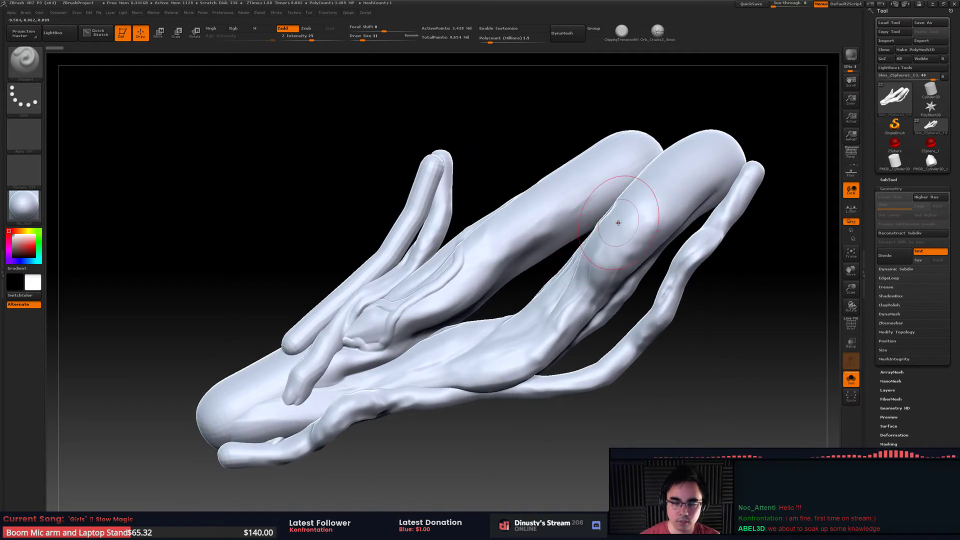
{"action": "key", "text": "f"}
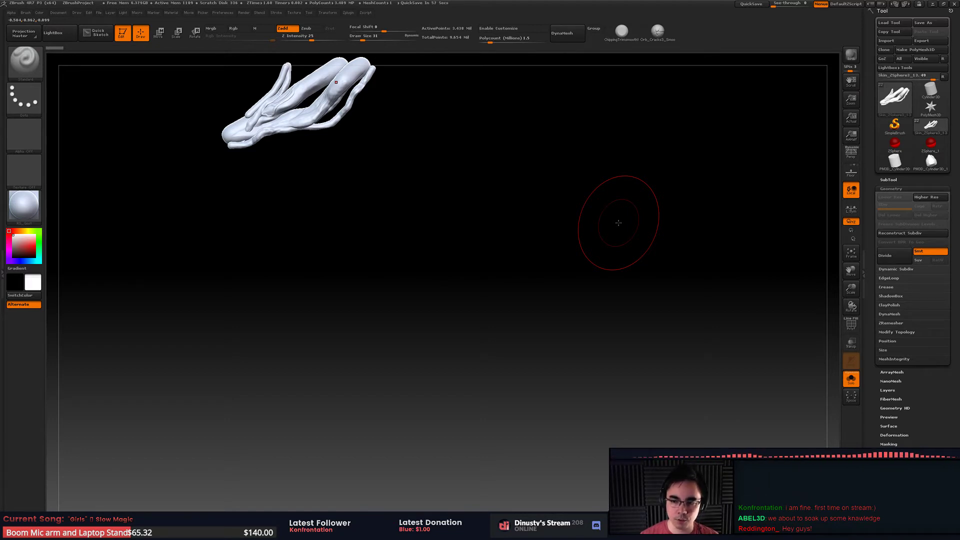
{"action": "right_click_drag", "start_coordinate": [660, 251], "coordinate": [435, 208], "text": "alt"}
{"action": "key", "text": "f"}
{"action": "key", "text": "f"}
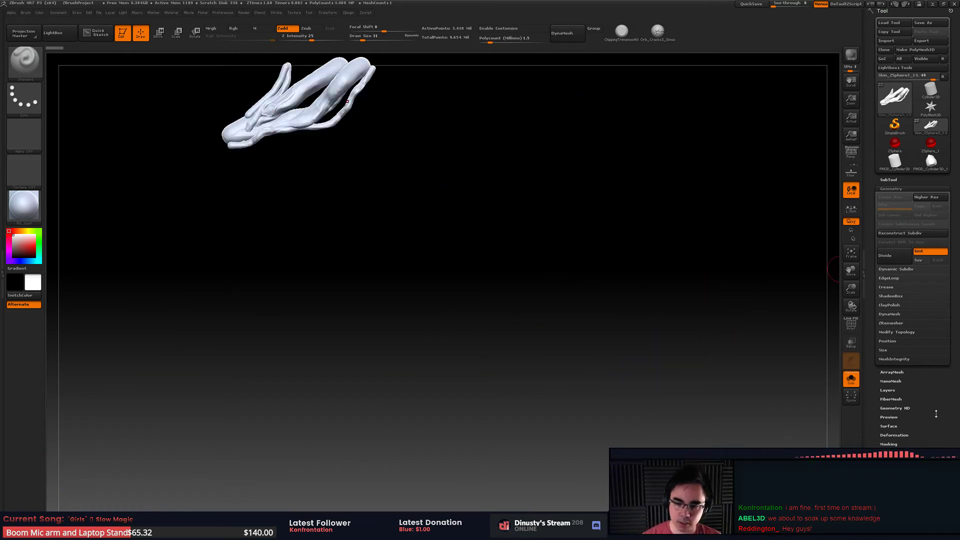
- Turn off Solo mode to show all branch subtools and view the cluster among them
{"action": "left_click", "coordinate": [852, 378]}
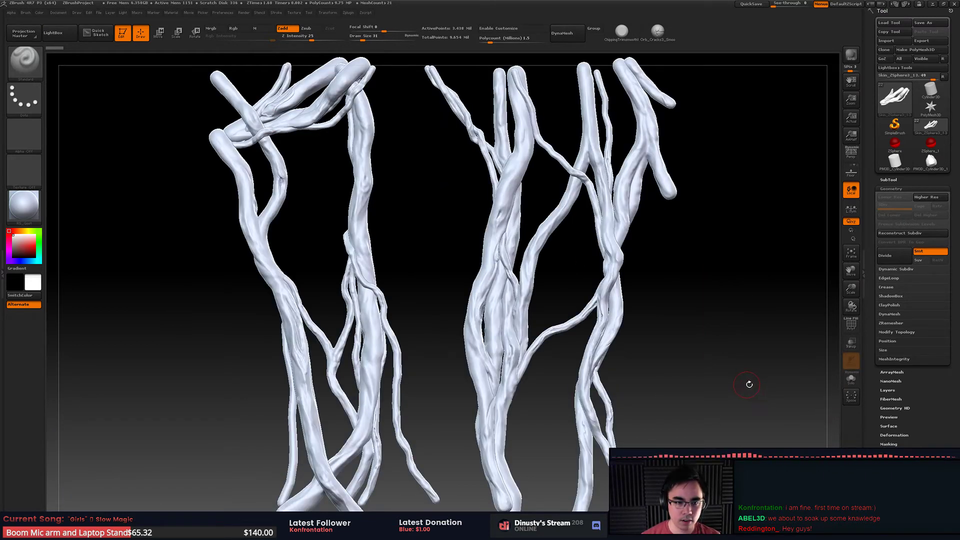
{"action": "key", "text": "f"}
{"action": "key", "text": "f"}
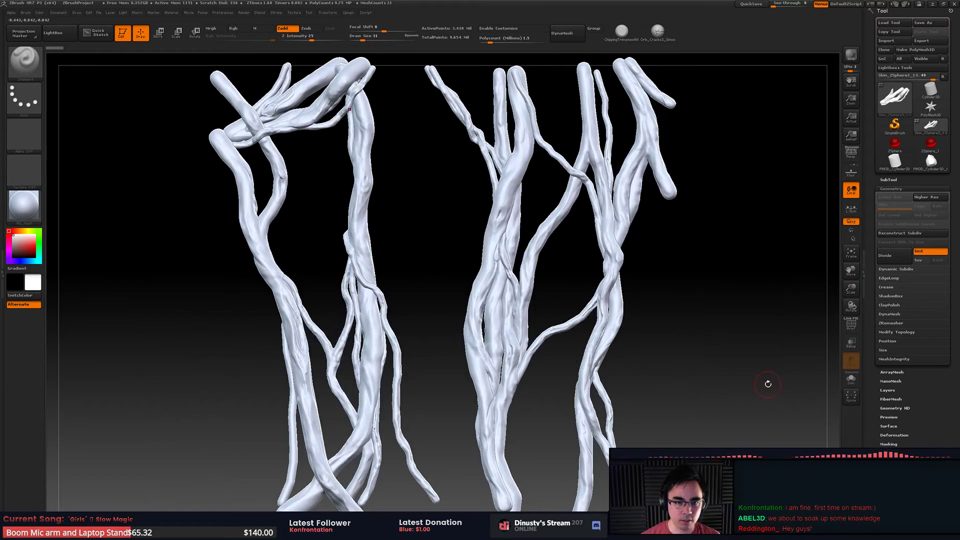
{"action": "key", "text": "f"}
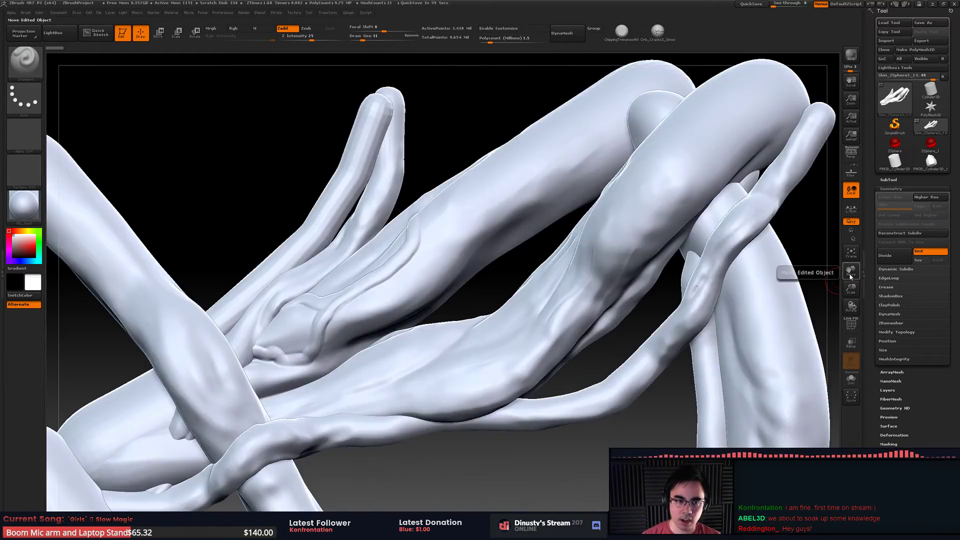
{"action": "key", "text": "f"}
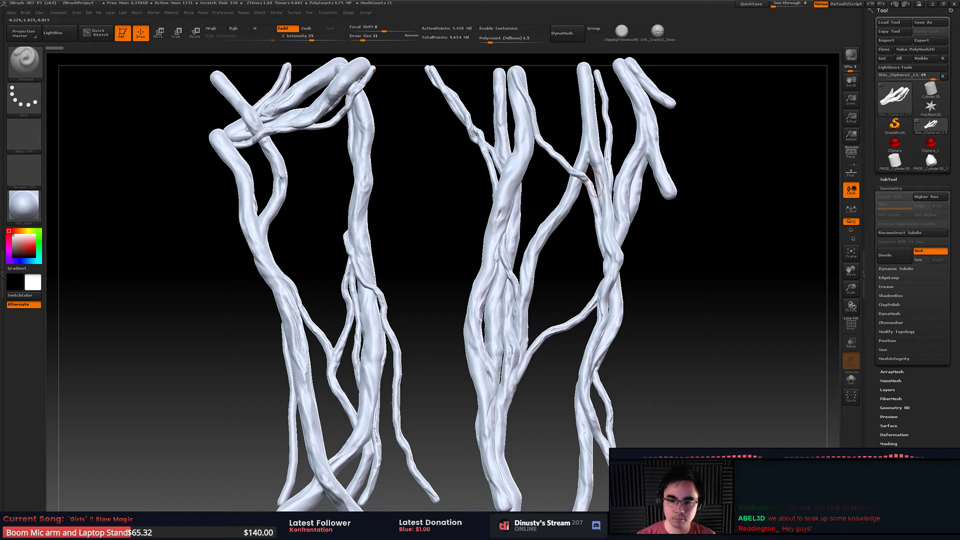
{"action": "left_click_drag", "start_coordinate": [710, 237], "coordinate": [776, 250], "text": "alt"}
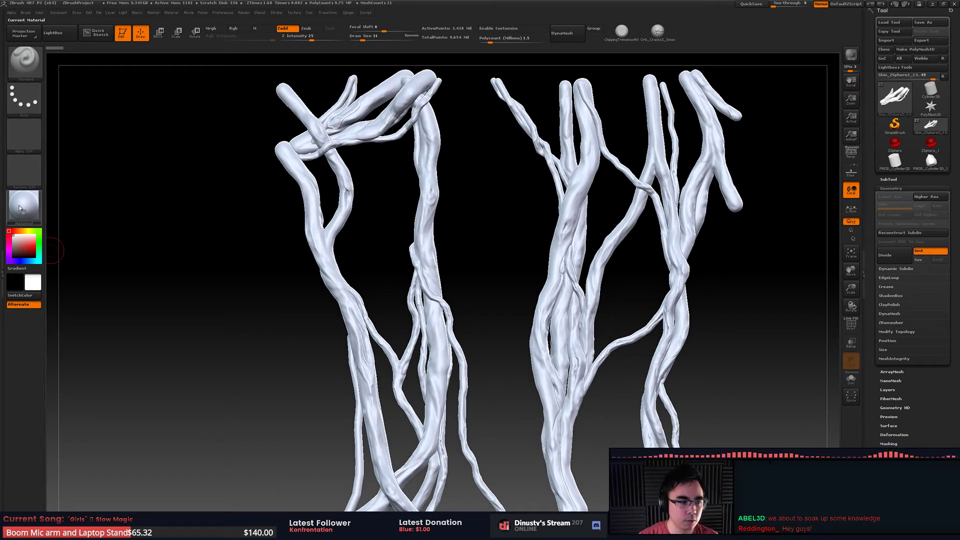
- Open the left tray and dock the Color palette at its top, above the Material palette
{"action": "left_click", "coordinate": [52, 13]}
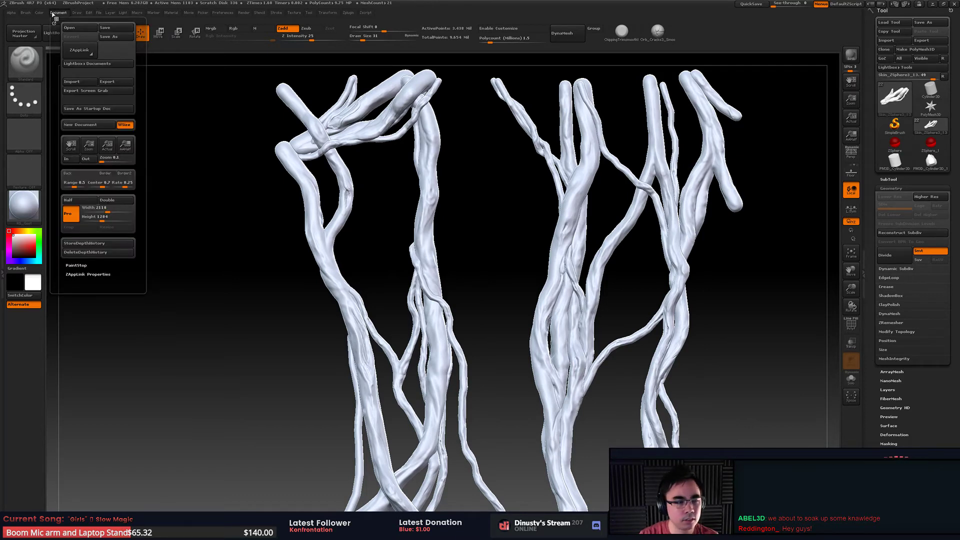
{"action": "mouse_move", "coordinate": [41, 13]}
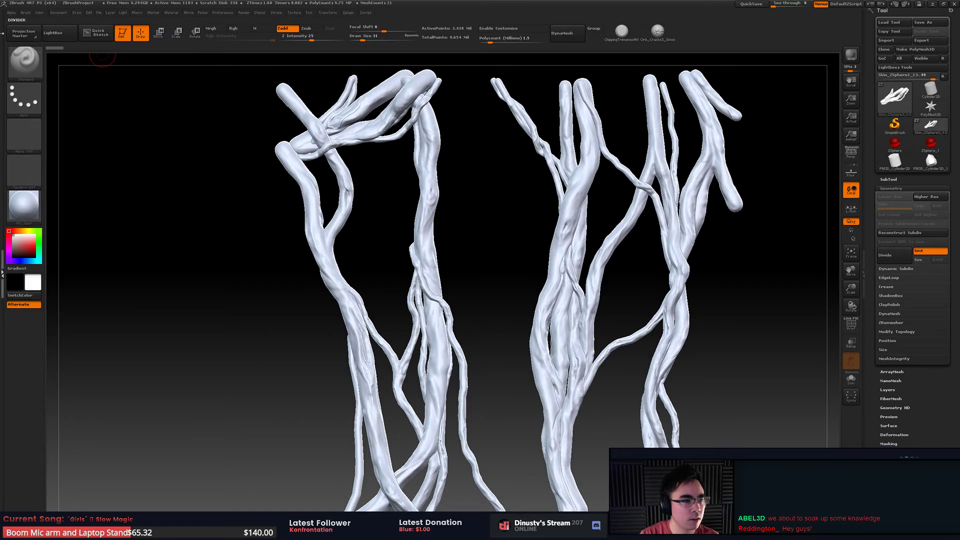
{"action": "left_click", "coordinate": [3, 21]}
{"action": "mouse_move", "coordinate": [133, 15]}
{"action": "left_click_drag", "start_coordinate": [133, 23], "coordinate": [35, 15]}
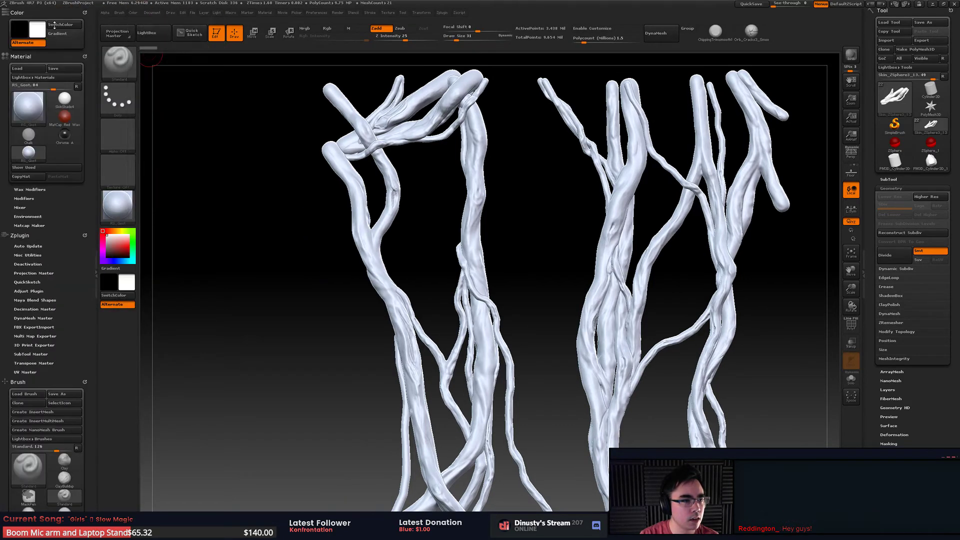
- Fill the merged branch cluster with red, then make the long vertical branch set3 the active subtool
{"action": "left_click", "coordinate": [66, 87]}
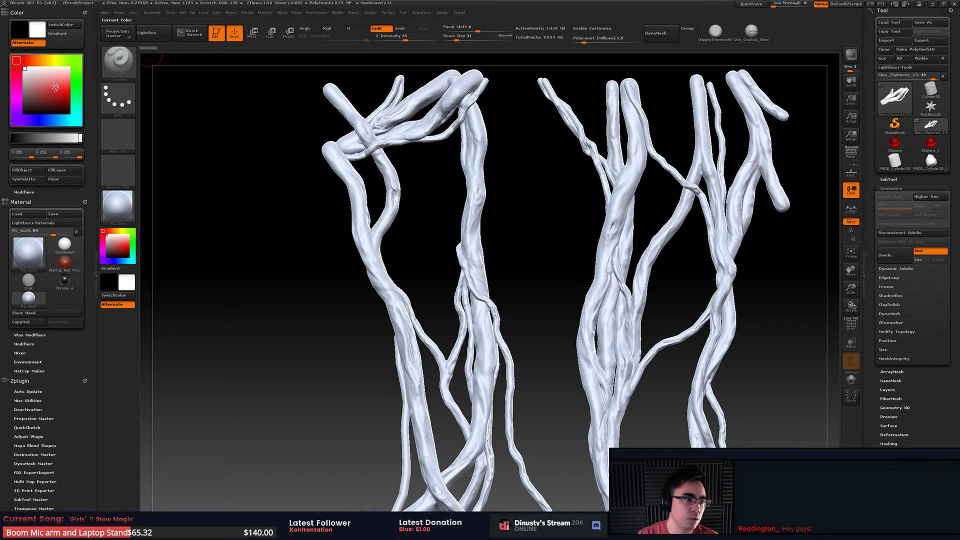
{"action": "left_click", "coordinate": [31, 173]}
{"action": "left_click_drag", "start_coordinate": [435, 150], "coordinate": [422, 209], "text": "alt"}
{"action": "left_click", "coordinate": [465, 237], "text": "alt"}
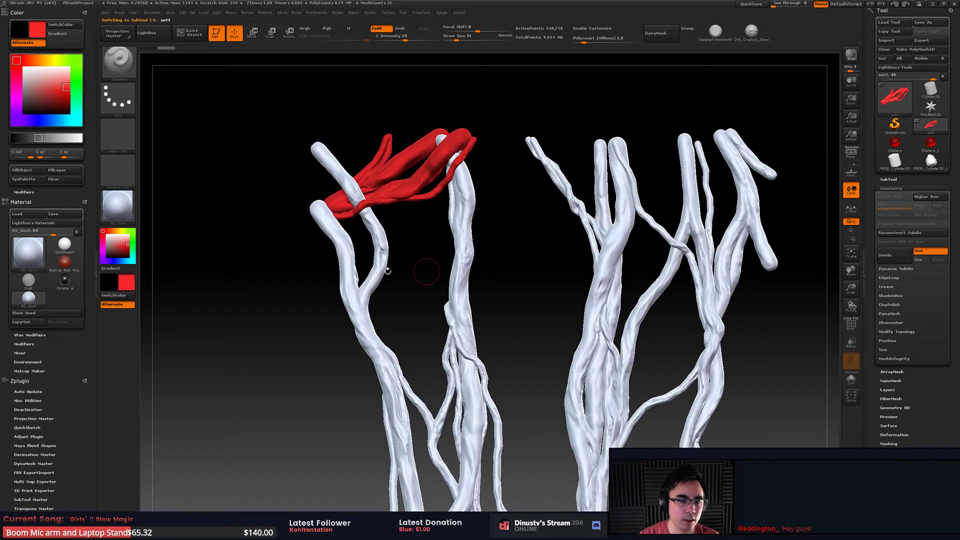
- Choose a purple colour and fill the set3 branch with it
{"action": "left_click", "coordinate": [31, 94]}
{"action": "left_click", "coordinate": [15, 95]}
{"action": "left_click", "coordinate": [44, 96]}
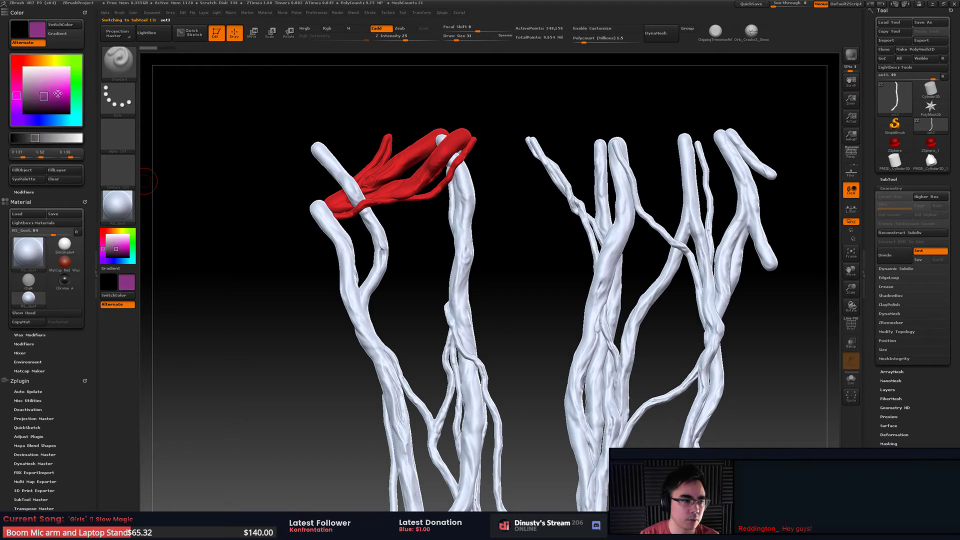
{"action": "left_click", "coordinate": [57, 95]}
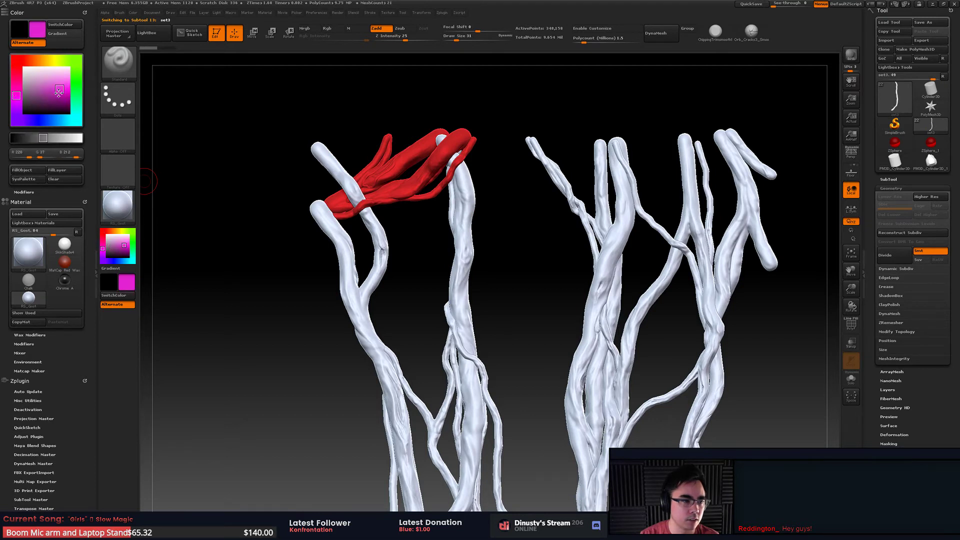
{"action": "left_click", "coordinate": [27, 172]}
{"action": "left_click_drag", "start_coordinate": [568, 158], "coordinate": [583, 185]}
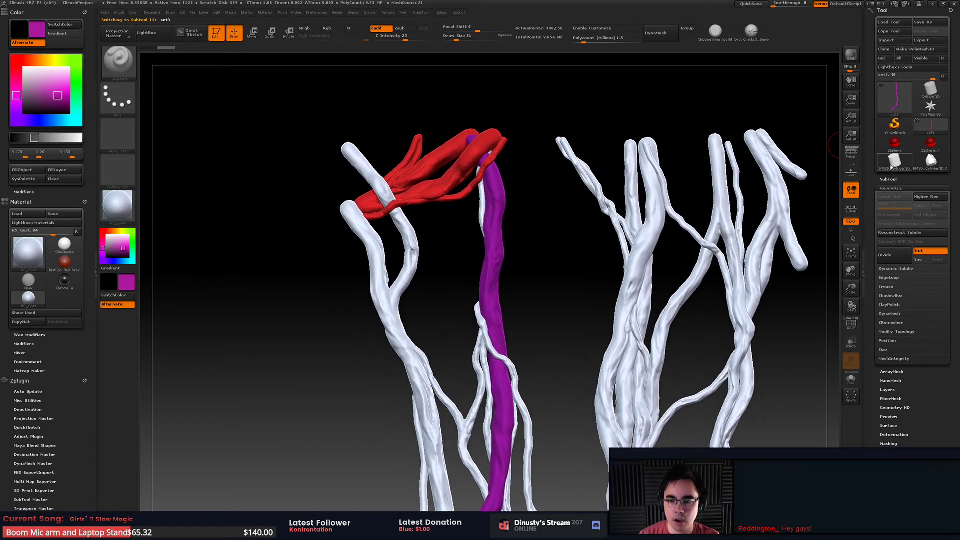
- Expand the SubTool list and switch the polypaint display of all subtools off and back on
{"action": "left_click", "coordinate": [889, 179]}
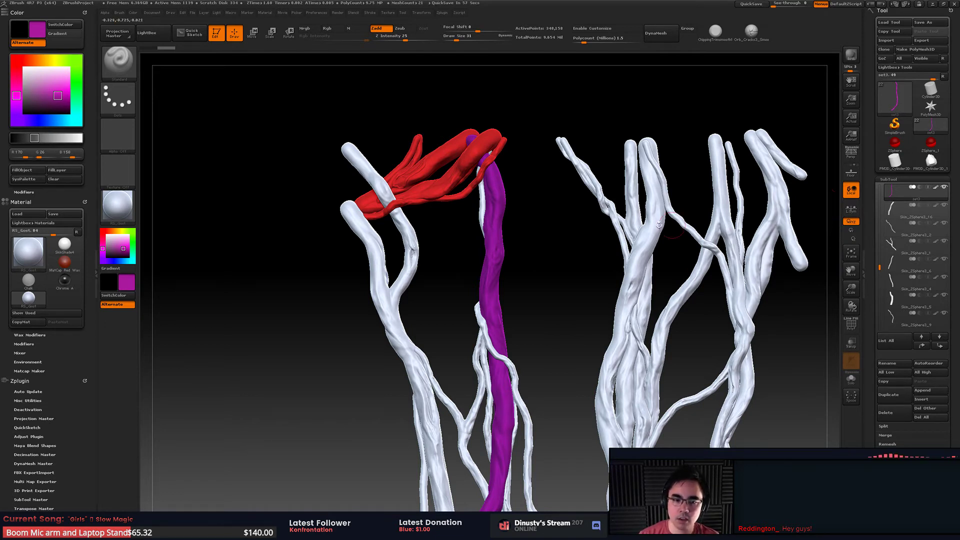
{"action": "left_click_drag", "start_coordinate": [659, 225], "coordinate": [678, 235], "text": "alt"}
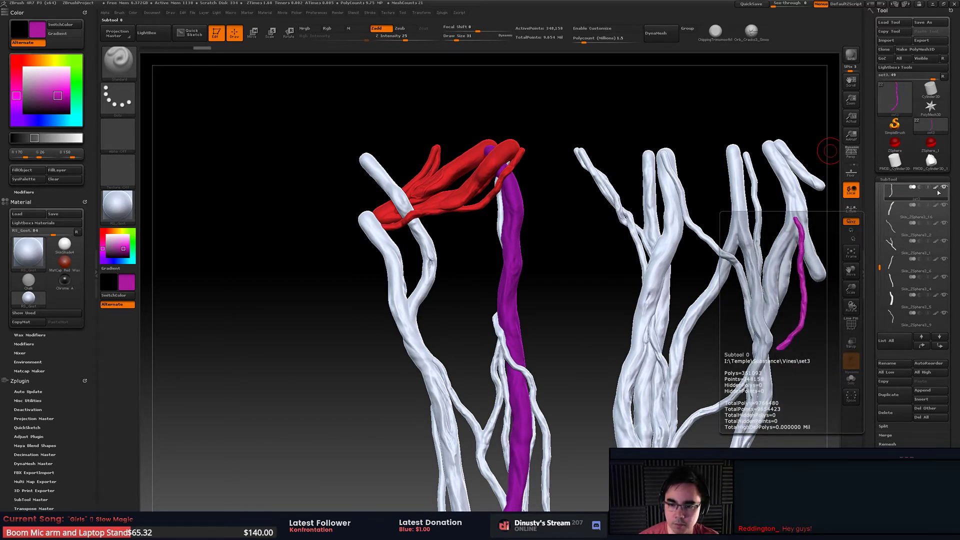
{"action": "left_click_drag", "start_coordinate": [569, 199], "coordinate": [544, 208], "text": "alt"}
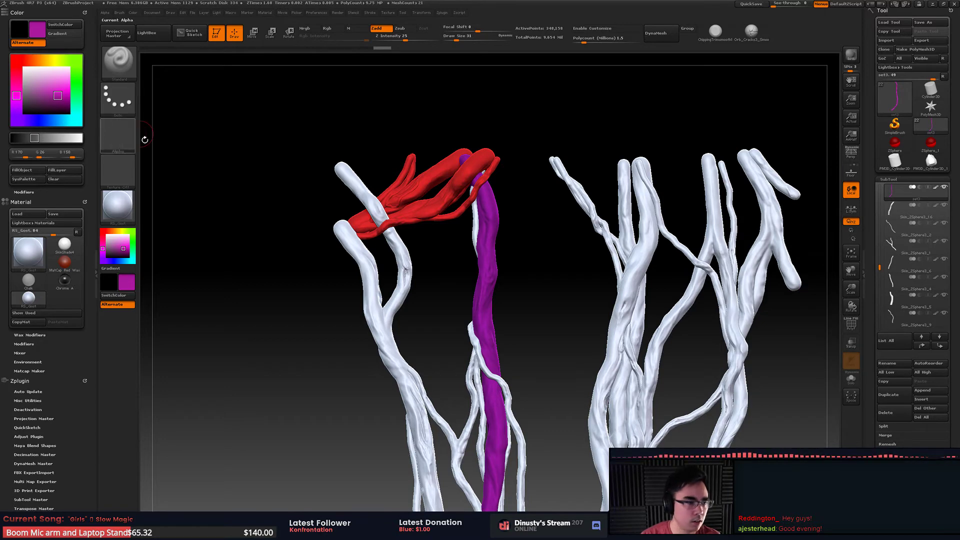
{"action": "left_click", "coordinate": [938, 188], "text": "shift"}
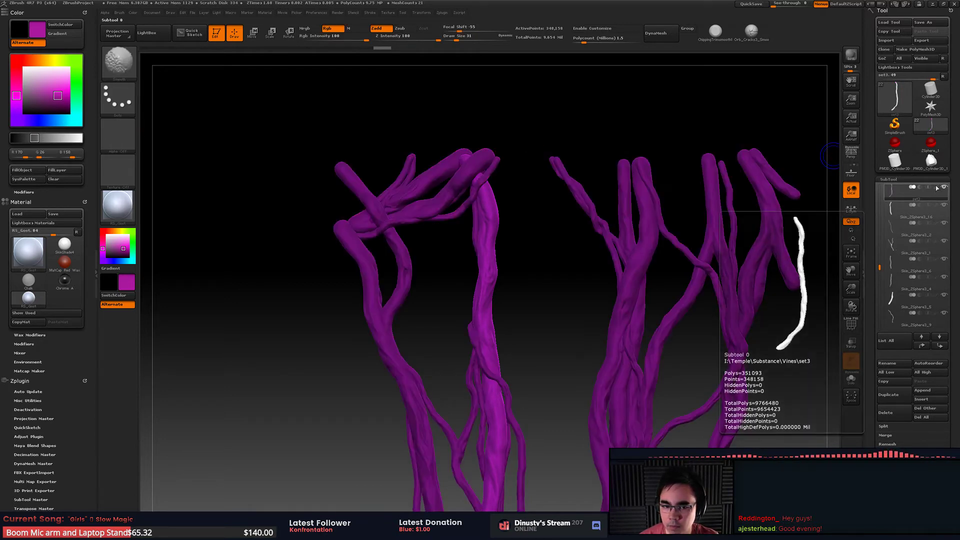
{"action": "left_click", "coordinate": [938, 188], "text": "shift"}
{"action": "left_click_drag", "start_coordinate": [542, 217], "coordinate": [510, 178], "text": "alt"}
- Refill the set3 branch with white, then with red to match the merged cluster
{"action": "mouse_move", "coordinate": [38, 107]}
{"action": "left_mouse_down"}
{"action": "mouse_move", "coordinate": [22, 58]}
{"action": "mouse_move", "coordinate": [52, 77]}
{"action": "mouse_move", "coordinate": [36, 82]}
{"action": "mouse_move", "coordinate": [16, 52]}
{"action": "mouse_move", "coordinate": [33, 75]}
{"action": "mouse_move", "coordinate": [25, 68]}
{"action": "left_mouse_up"}
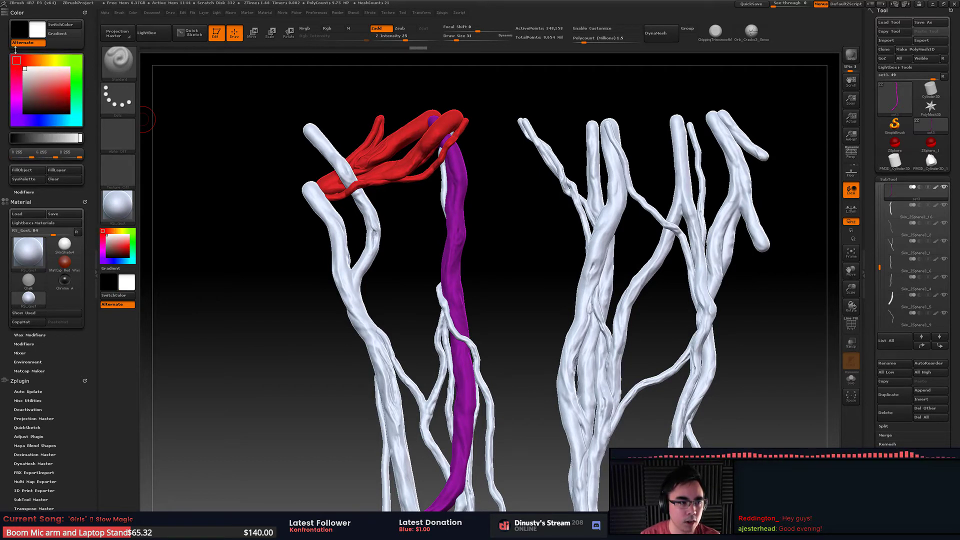
{"action": "left_click", "coordinate": [22, 170]}
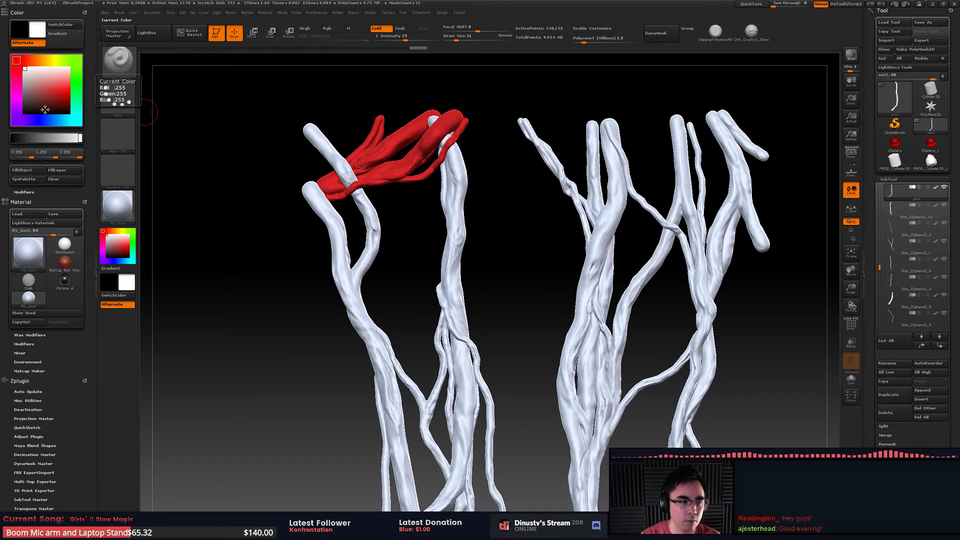
{"action": "left_click", "coordinate": [66, 85]}
{"action": "left_click", "coordinate": [25, 170]}
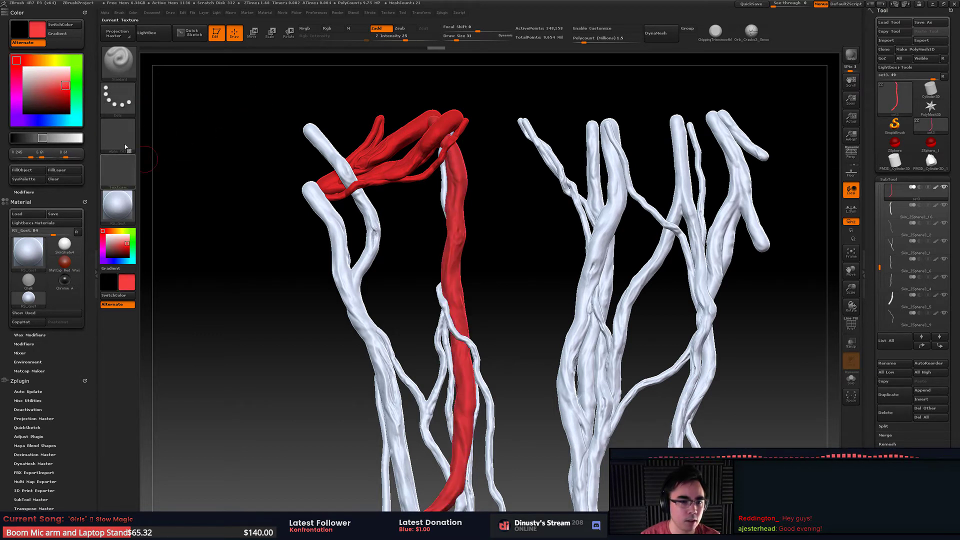
- Pick a dark green and fill the forked branch subtool Skin_ZSphere3 with it
{"action": "mouse_move", "coordinate": [25, 70]}
{"action": "left_mouse_down"}
{"action": "mouse_move", "coordinate": [36, 98]}
{"action": "mouse_move", "coordinate": [76, 85]}
{"action": "left_mouse_up"}
{"action": "left_click", "coordinate": [21, 170]}
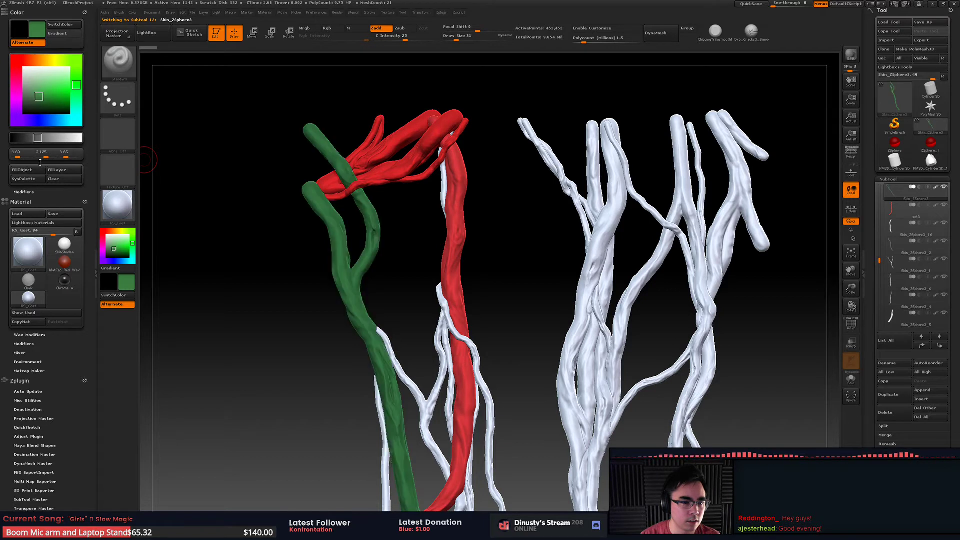
{"action": "left_click_drag", "start_coordinate": [485, 90], "coordinate": [541, 70], "text": "alt"}
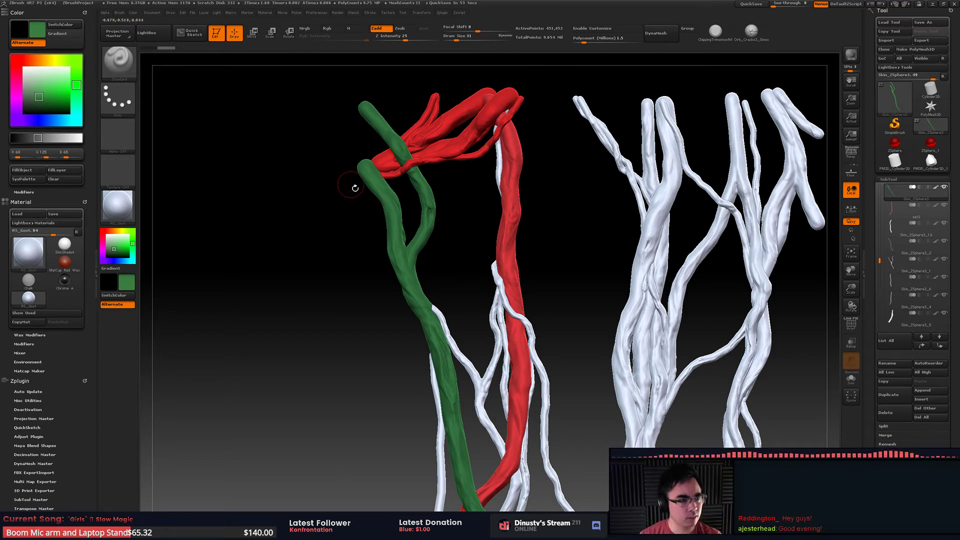
{"action": "right_click_drag", "start_coordinate": [424, 233], "coordinate": [423, 207], "text": "alt"}
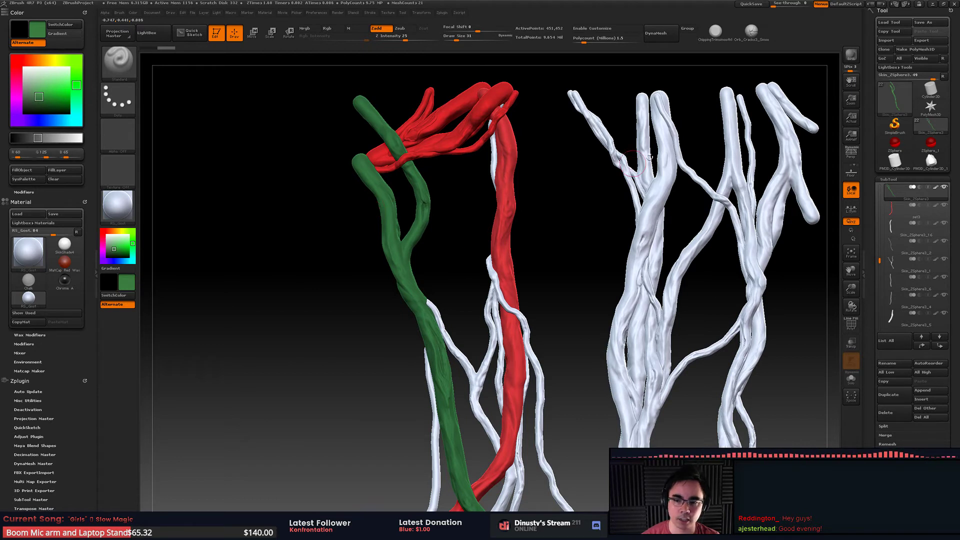
- Turn off polypaint display for the Skin_ZSphere3 branch and set the active colour to white
{"action": "mouse_move", "coordinate": [937, 190]}
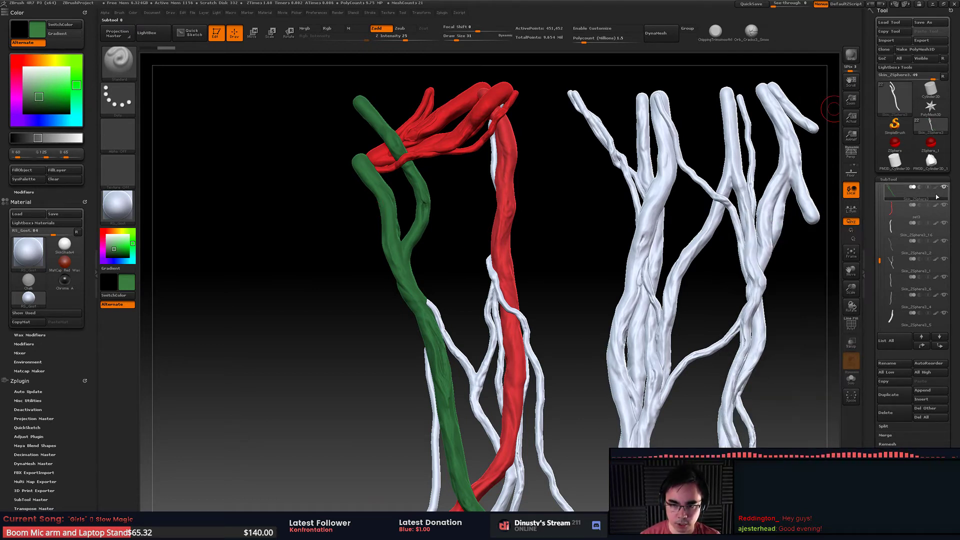
{"action": "left_click", "coordinate": [32, 75]}
{"action": "mouse_move", "coordinate": [32, 75]}
{"action": "left_mouse_down"}
{"action": "mouse_move", "coordinate": [20, 65]}
{"action": "mouse_move", "coordinate": [23, 106]}
{"action": "mouse_move", "coordinate": [27, 73]}
{"action": "mouse_move", "coordinate": [18, 62]}
{"action": "left_mouse_up"}
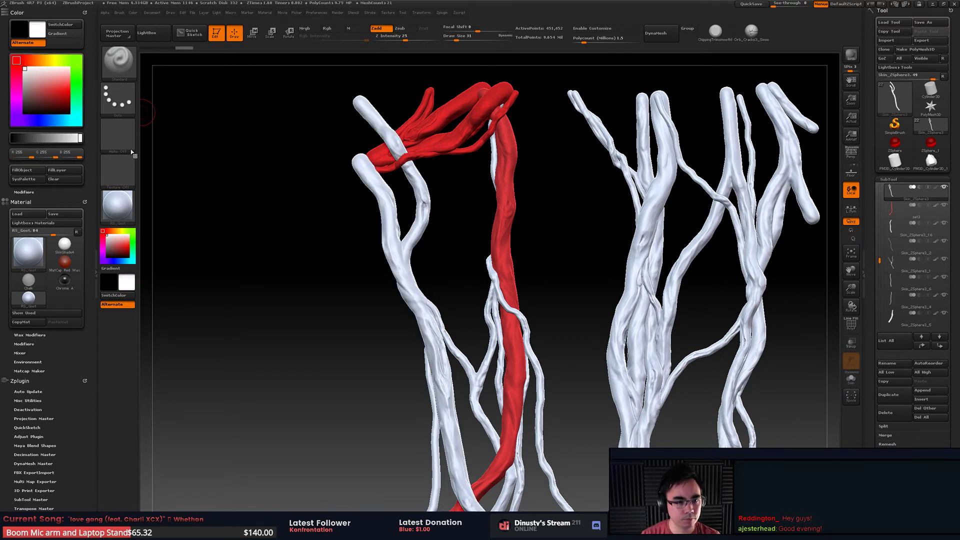
{"action": "left_click_drag", "start_coordinate": [355, 208], "coordinate": [323, 203], "text": "alt"}
{"action": "left_click", "coordinate": [936, 206]}
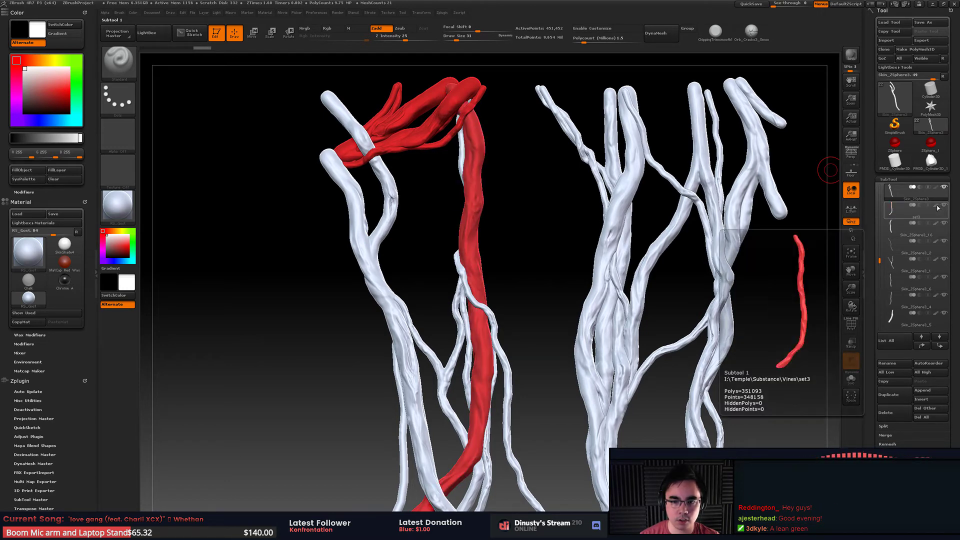
- Toggle polypaint display for all subtools to compare them, then hide every subtool except the green Skin_ZSphere3 branch
{"action": "left_click", "coordinate": [934, 190]}
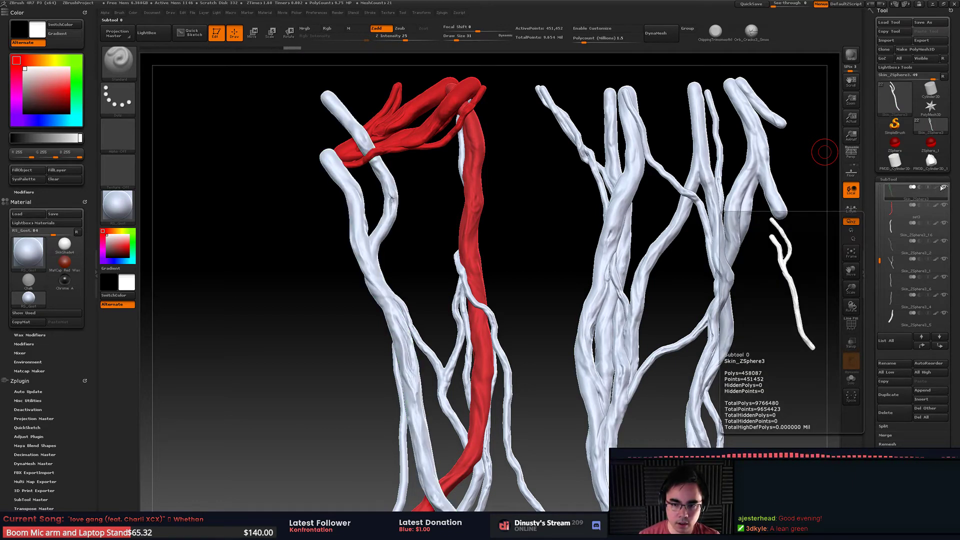
{"action": "key", "text": "shift"}
{"action": "left_click", "coordinate": [937, 188], "text": "shift"}
{"action": "left_click", "coordinate": [937, 188], "text": "shift"}
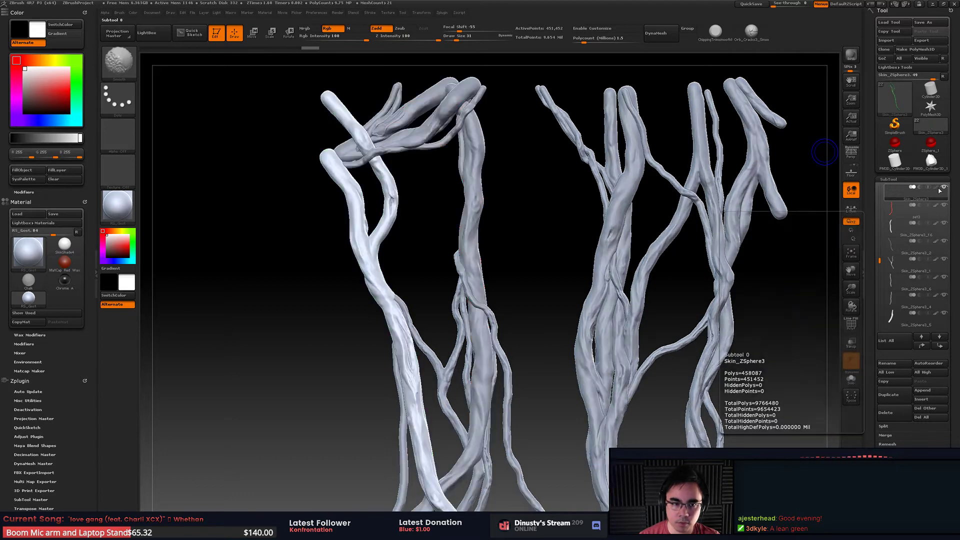
{"action": "left_click", "coordinate": [938, 189], "text": "shift"}
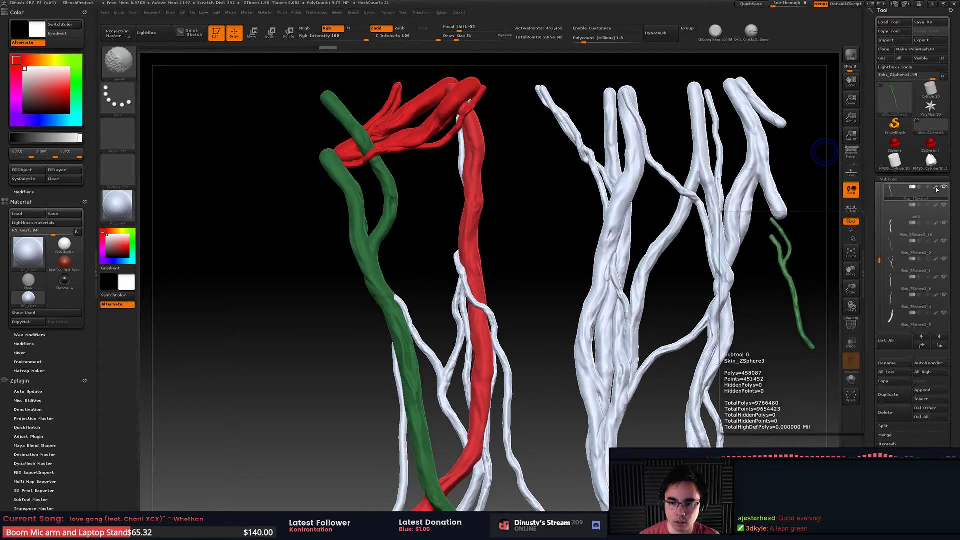
{"action": "left_click", "coordinate": [937, 189], "text": "shift"}
{"action": "left_click", "coordinate": [937, 188], "text": "shift"}
{"action": "left_click", "coordinate": [945, 188], "text": "shift"}
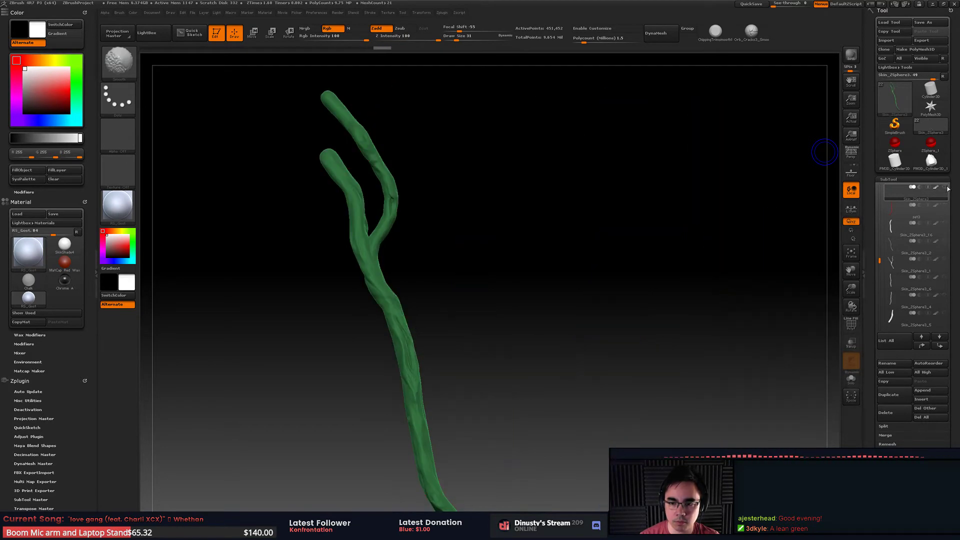
- Show all subtools again with polypaint display turned off for all of them, and hide the flat backing plane
{"action": "left_click", "coordinate": [945, 188], "text": "shift"}
{"action": "left_click", "coordinate": [937, 188], "text": "shift"}
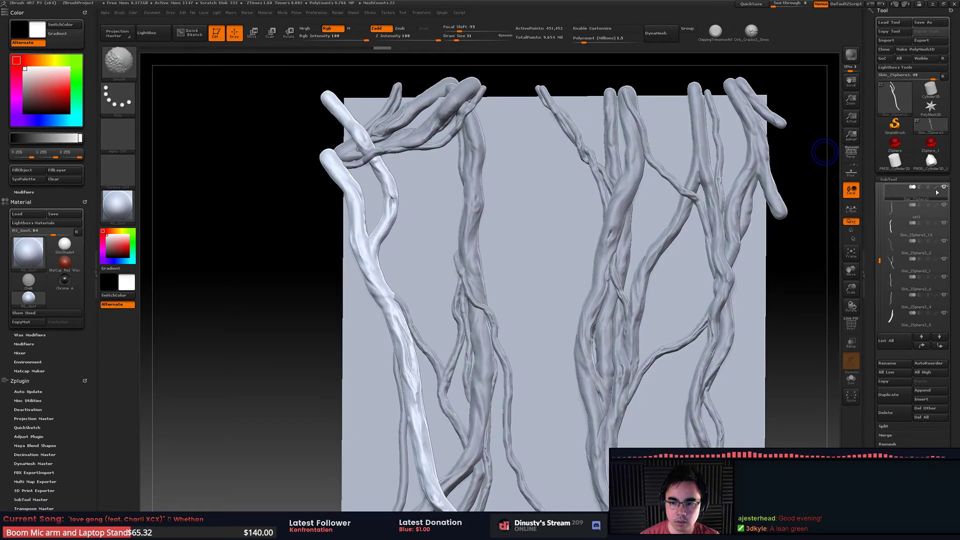
{"action": "left_click_drag", "start_coordinate": [573, 197], "coordinate": [597, 219], "text": "alt"}
{"action": "scroll", "coordinate": [905, 240], "scroll_direction": "up", "scroll_amount": 5}
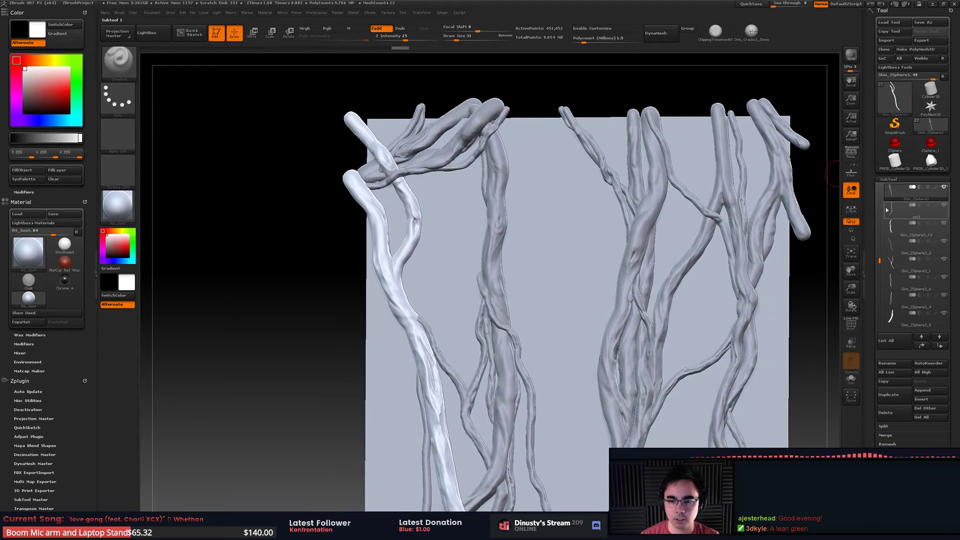
{"action": "left_click", "coordinate": [905, 191]}
{"action": "left_click", "coordinate": [945, 187]}
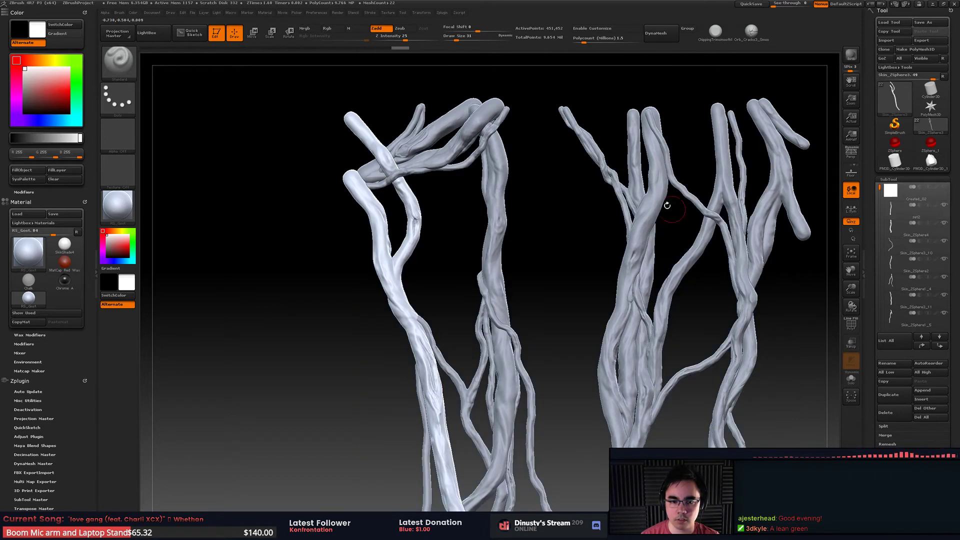
{"action": "left_click_drag", "start_coordinate": [668, 210], "coordinate": [699, 239]}
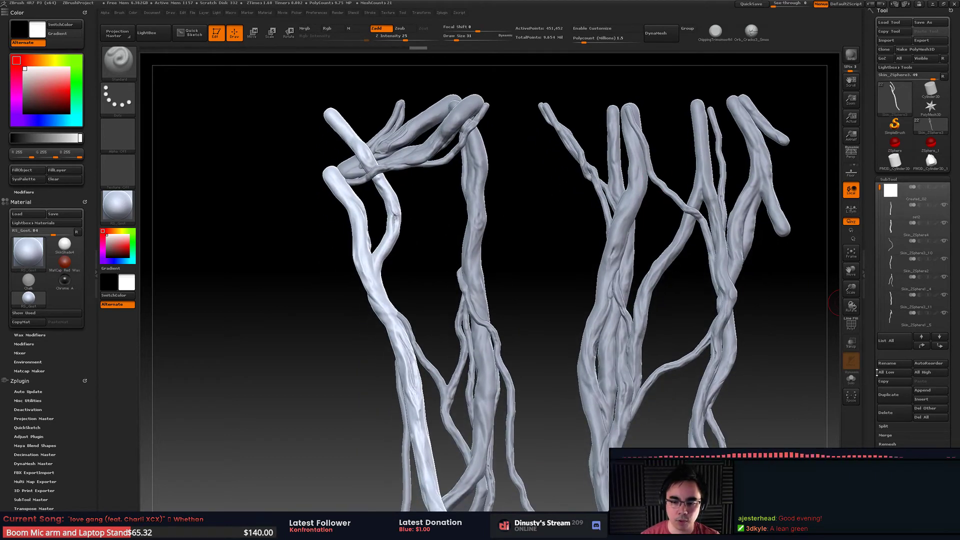
- Isolate the forked Skin_ZSphere3 branch in Solo mode and set the brush to Draw Size 12 and Focal Shift -42
{"action": "left_click", "coordinate": [854, 382]}
{"action": "mouse_move", "coordinate": [575, 200]}
{"action": "left_mouse_down"}
{"action": "mouse_move", "coordinate": [532, 159]}
{"action": "mouse_move", "coordinate": [515, 183]}
{"action": "mouse_move", "coordinate": [528, 292]}
{"action": "mouse_move", "coordinate": [538, 255]}
{"action": "mouse_move", "coordinate": [572, 296]}
{"action": "mouse_move", "coordinate": [509, 269]}
{"action": "mouse_move", "coordinate": [568, 279]}
{"action": "mouse_move", "coordinate": [544, 283]}
{"action": "mouse_move", "coordinate": [575, 285]}
{"action": "mouse_move", "coordinate": [516, 270]}
{"action": "mouse_move", "coordinate": [507, 279]}
{"action": "mouse_move", "coordinate": [503, 238]}
{"action": "mouse_move", "coordinate": [512, 244]}
{"action": "left_mouse_up"}
{"action": "key", "text": "space"}
{"action": "mouse_move", "coordinate": [513, 234]}
{"action": "left_mouse_down"}
{"action": "mouse_move", "coordinate": [498, 235]}
{"action": "mouse_move", "coordinate": [525, 229]}
{"action": "mouse_move", "coordinate": [546, 188]}
{"action": "left_mouse_up"}
{"action": "key", "text": "space"}
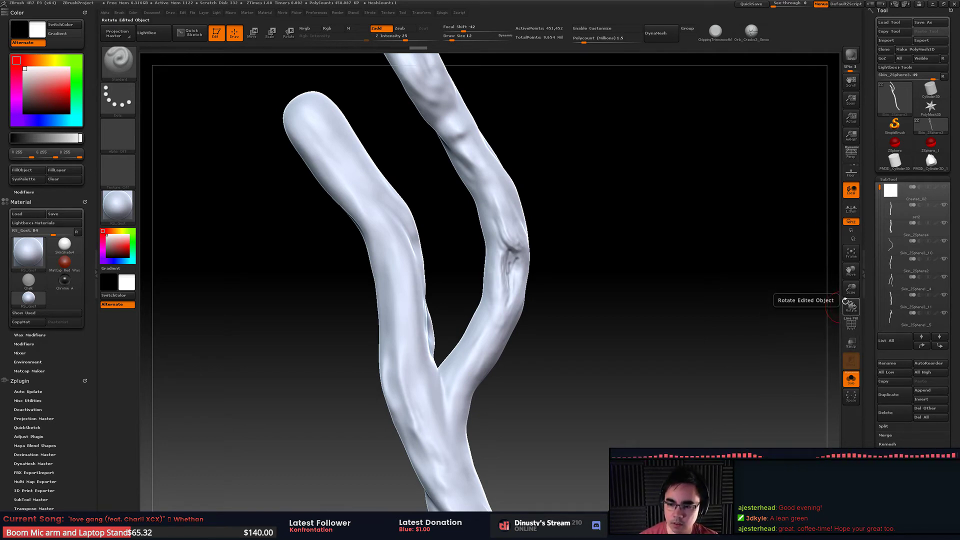
{"action": "left_click_drag", "start_coordinate": [798, 272], "coordinate": [808, 266]}
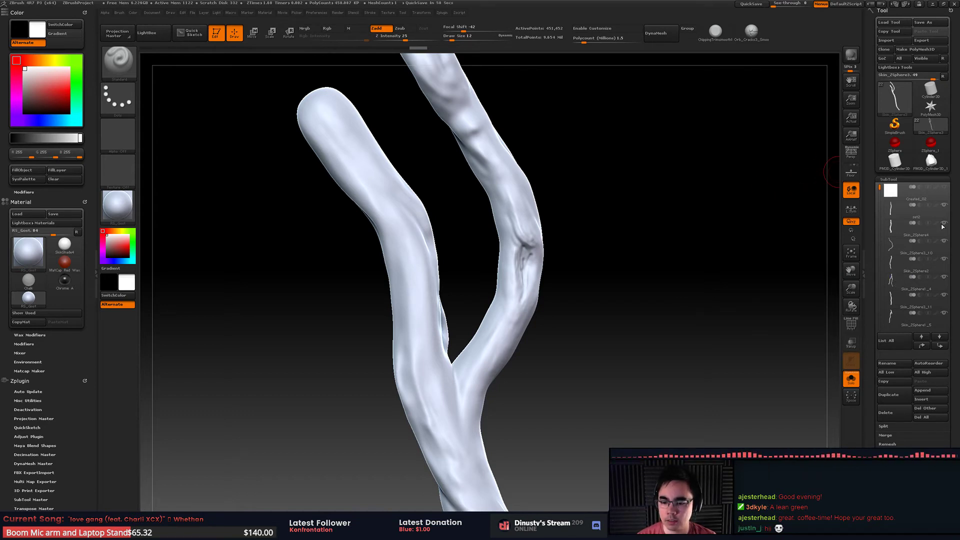
{"action": "left_click", "coordinate": [941, 5]}
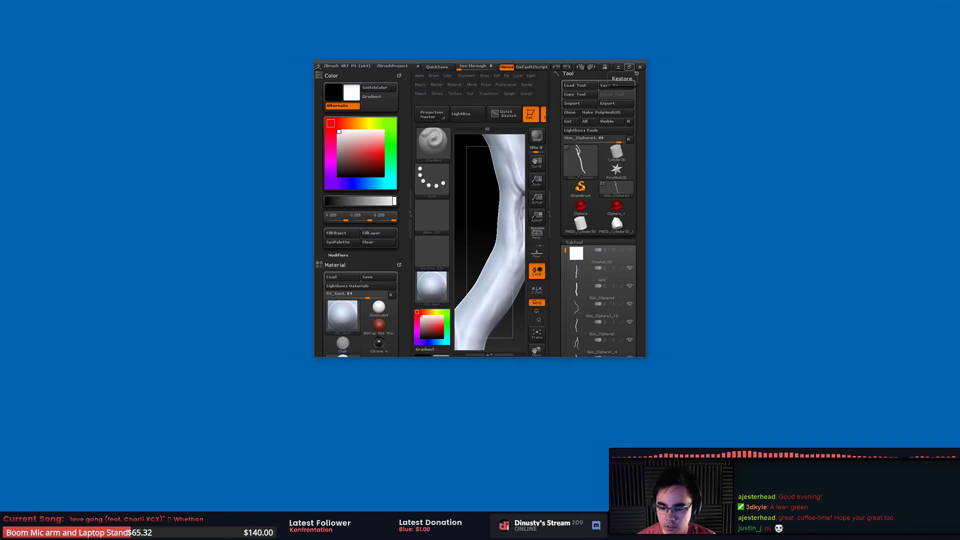
{"action": "left_click", "coordinate": [629, 67]}
{"action": "mouse_move", "coordinate": [677, 275]}
{"action": "left_mouse_down"}
{"action": "mouse_move", "coordinate": [691, 282]}
{"action": "mouse_move", "coordinate": [681, 245]}
{"action": "mouse_move", "coordinate": [699, 252]}
{"action": "mouse_move", "coordinate": [697, 232]}
{"action": "mouse_move", "coordinate": [678, 295]}
{"action": "mouse_move", "coordinate": [692, 229]}
{"action": "mouse_move", "coordinate": [686, 250]}
{"action": "mouse_move", "coordinate": [705, 252]}
{"action": "left_mouse_up"}
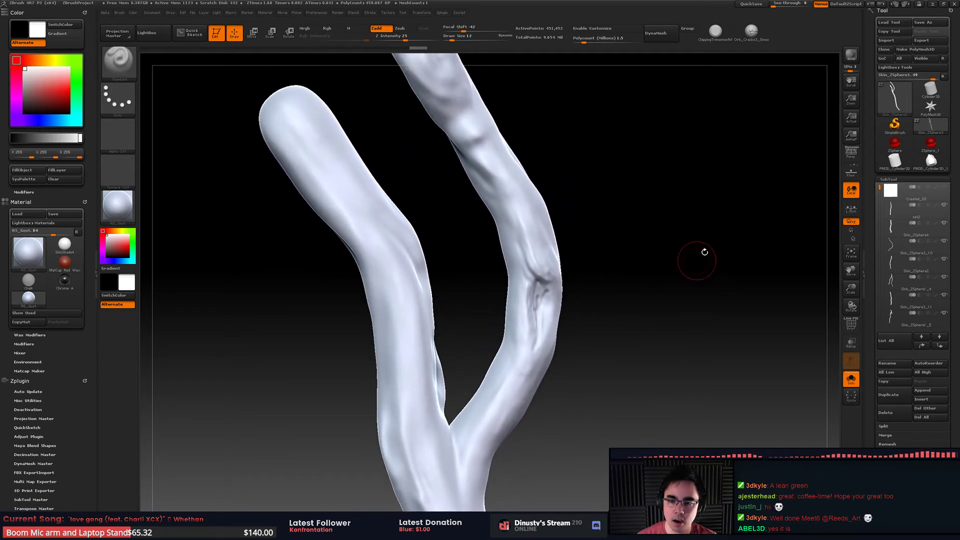
{"action": "mouse_move", "coordinate": [601, 235]}
{"action": "left_mouse_down", "text": "alt"}
{"action": "mouse_move", "coordinate": [617, 247]}
{"action": "mouse_move", "coordinate": [612, 198]}
{"action": "left_mouse_up", "text": "alt"}
- Show the forked branch among its neighbouring branches for comparison, then isolate it again in Solo mode
{"action": "left_click", "coordinate": [856, 380]}
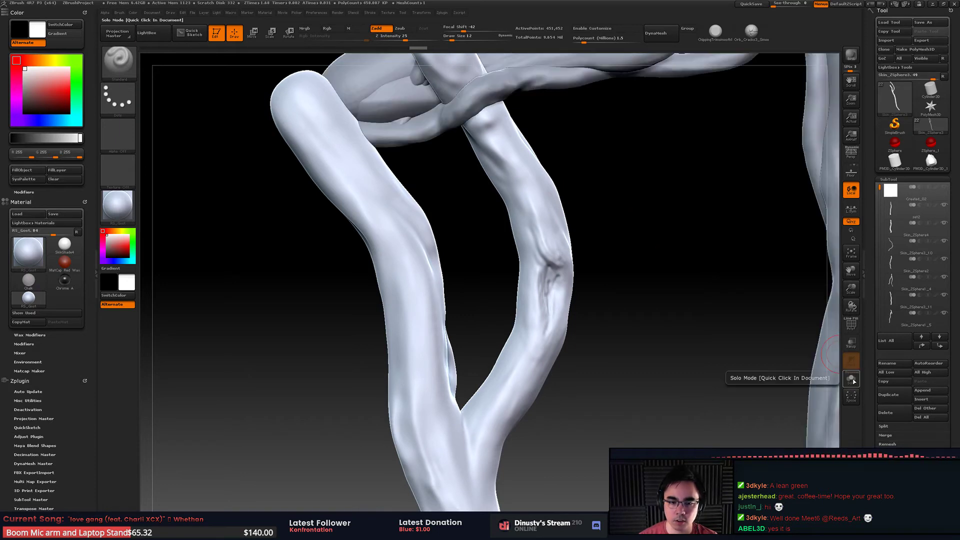
{"action": "left_click", "coordinate": [855, 381]}
{"action": "mouse_move", "coordinate": [673, 345]}
{"action": "left_mouse_down", "text": "alt"}
{"action": "mouse_move", "coordinate": [645, 307]}
{"action": "mouse_move", "coordinate": [643, 278]}
{"action": "left_mouse_up", "text": "alt"}
- Make the forked Skin_ZSphere1_4 branch the active subtool and turn off Solo mode to show it among the others
{"action": "left_click", "coordinate": [897, 227]}
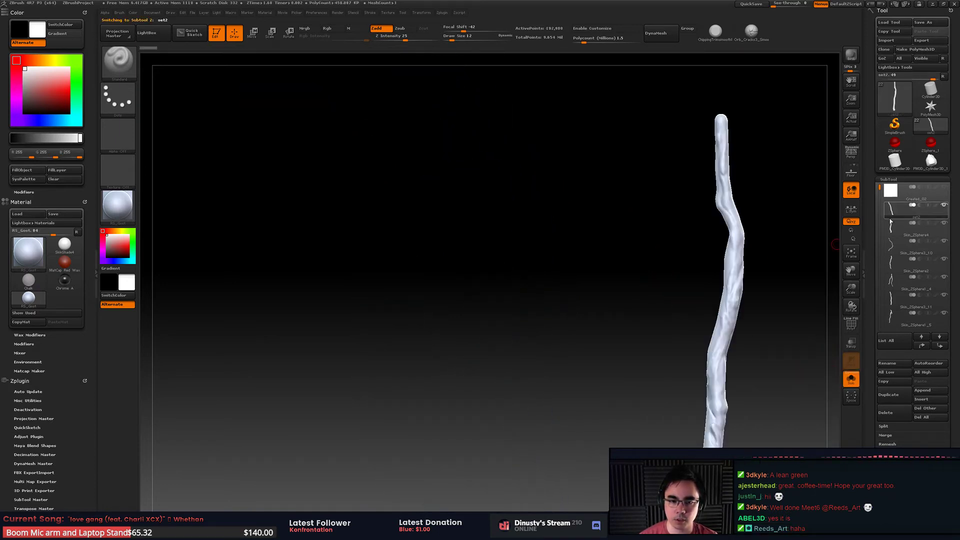
{"action": "left_click", "coordinate": [896, 209]}
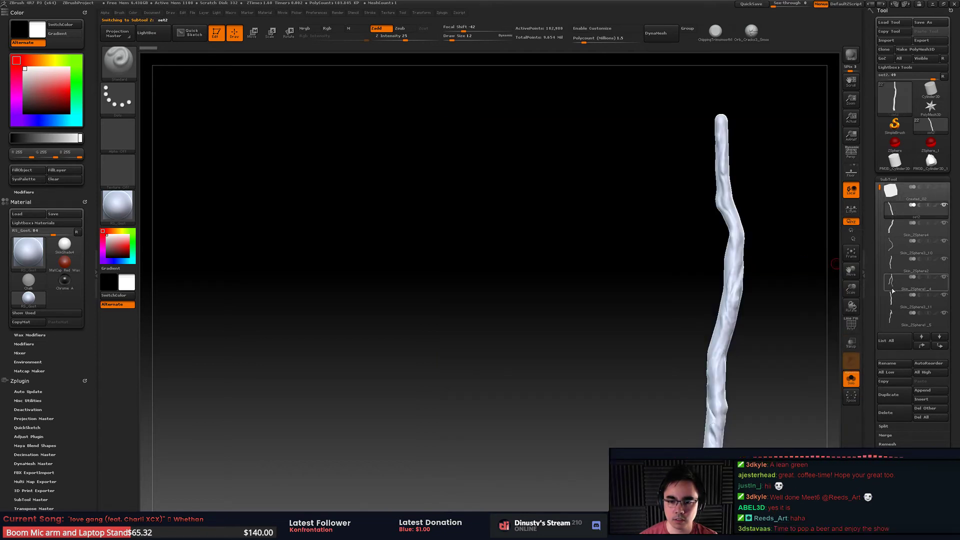
{"action": "mouse_move", "coordinate": [877, 214]}
{"action": "left_mouse_down"}
{"action": "mouse_move", "coordinate": [878, 224]}
{"action": "mouse_move", "coordinate": [881, 210]}
{"action": "left_mouse_up"}
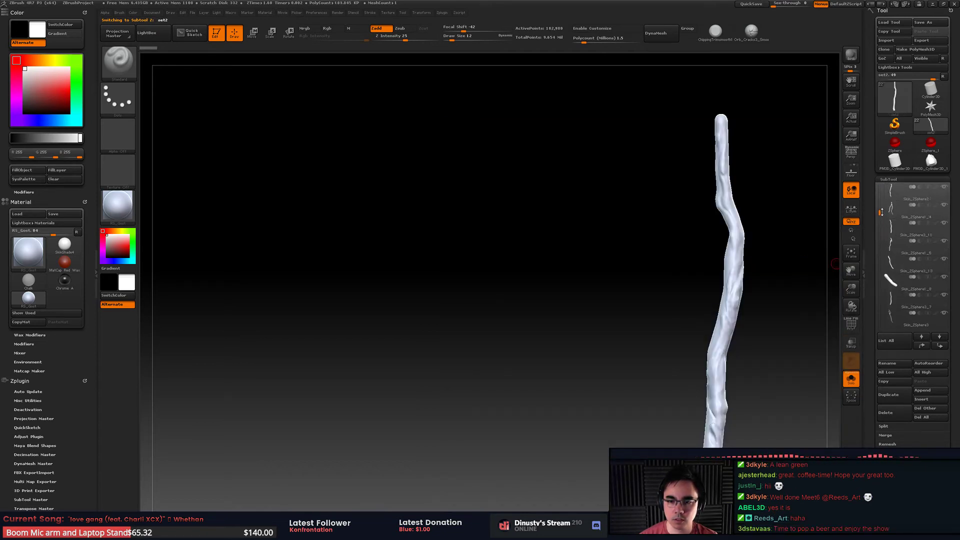
{"action": "left_click", "coordinate": [897, 211]}
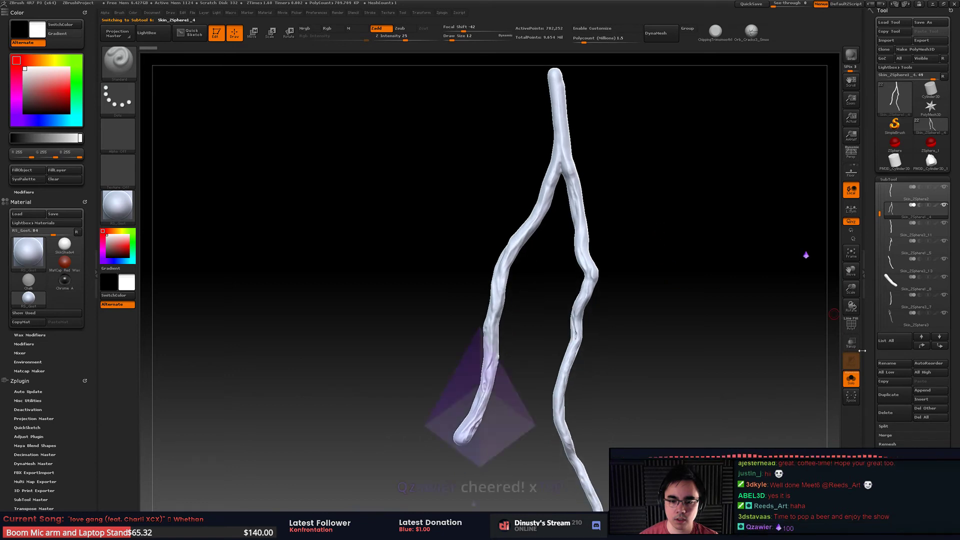
{"action": "left_click", "coordinate": [853, 378]}
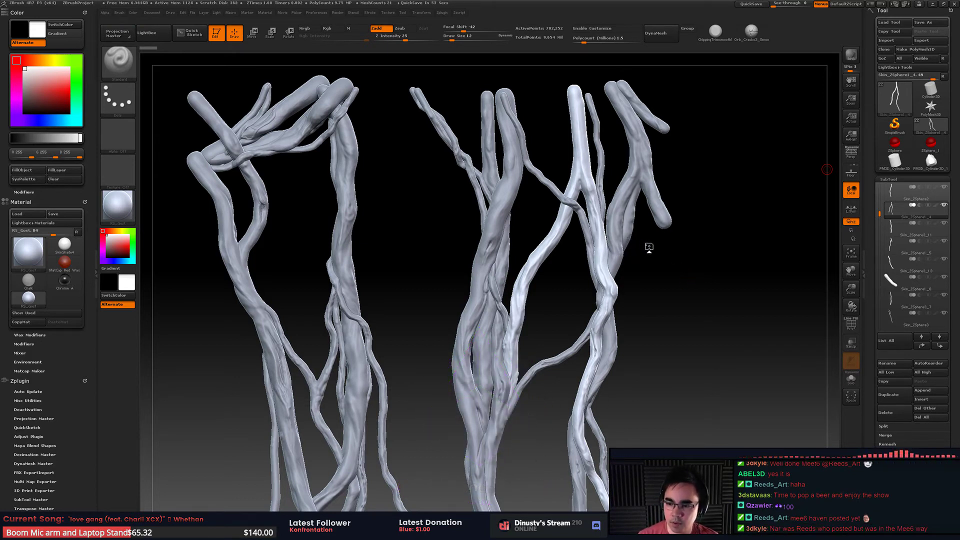
{"action": "mouse_move", "coordinate": [668, 231]}
{"action": "left_mouse_down"}
{"action": "mouse_move", "coordinate": [683, 255]}
{"action": "mouse_move", "coordinate": [685, 229]}
{"action": "left_mouse_up"}
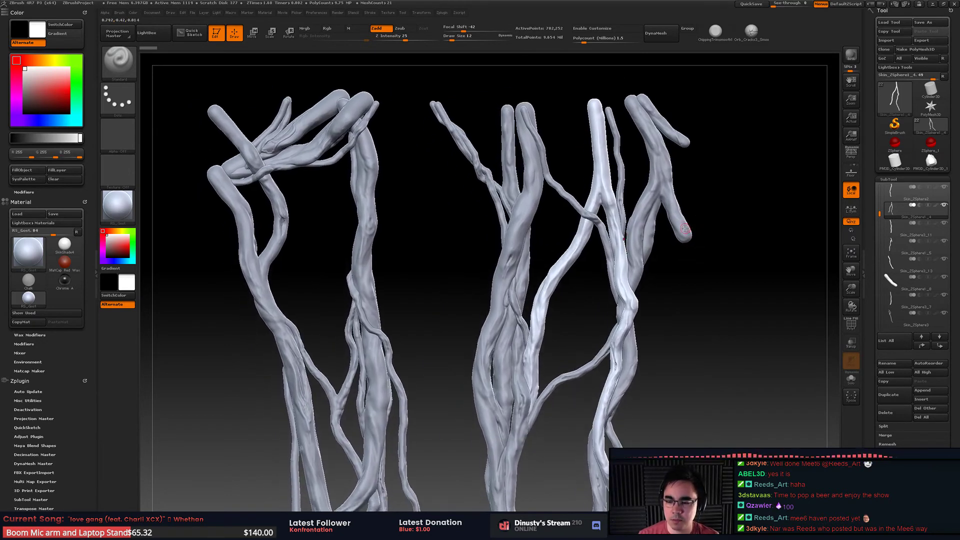
{"action": "left_click_drag", "start_coordinate": [611, 270], "coordinate": [693, 193], "text": "alt"}
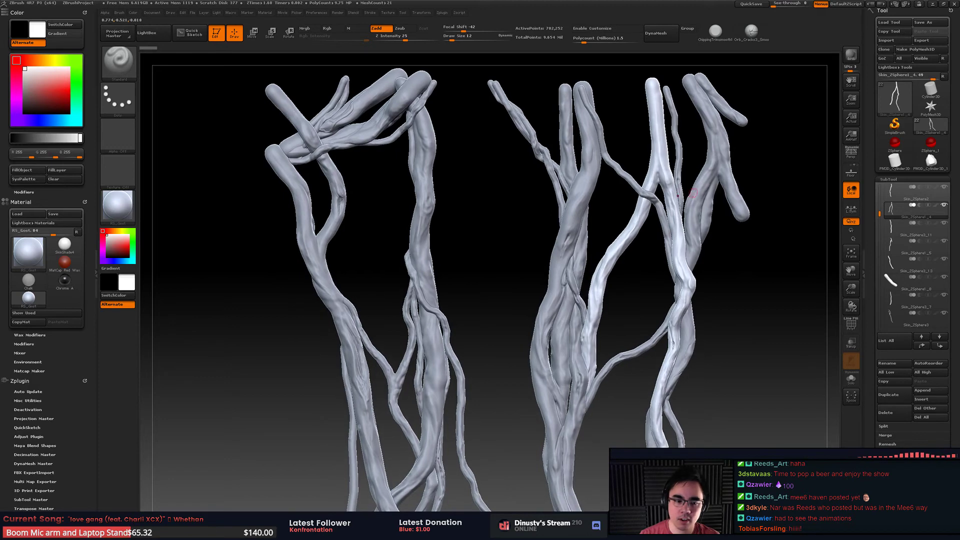
- Switch Solo mode on and off to compare the Skin_ZSphere1_4 branch alone and among the other branches
{"action": "left_click", "coordinate": [857, 382]}
{"action": "left_click", "coordinate": [857, 380]}
{"action": "left_click", "coordinate": [856, 378]}
{"action": "left_click", "coordinate": [856, 377]}
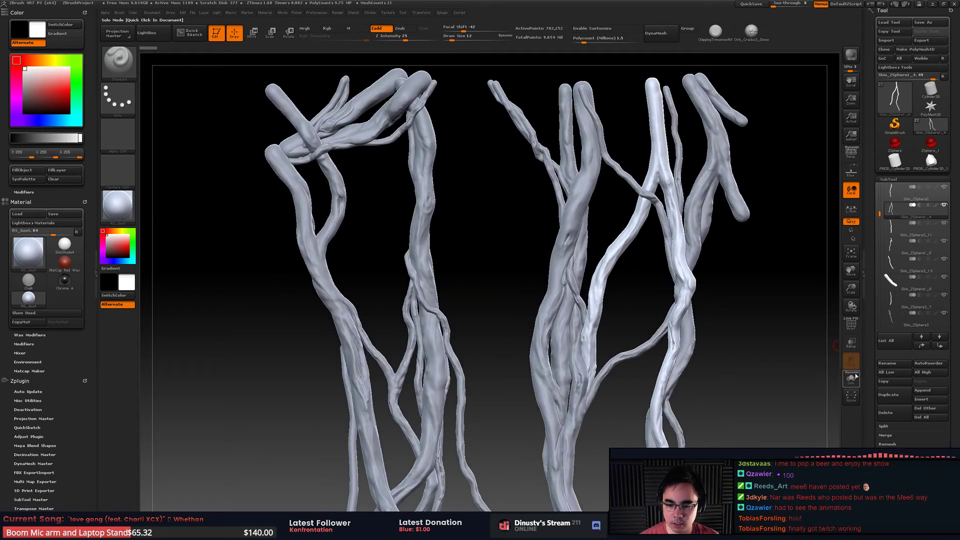
- Examine the Skin_ZSphere1_4 branch up close where its two forks cross the neighbouring branches
{"action": "left_click_drag", "start_coordinate": [687, 255], "coordinate": [561, 283], "text": "alt"}
{"action": "left_click_drag", "start_coordinate": [580, 287], "coordinate": [552, 297]}
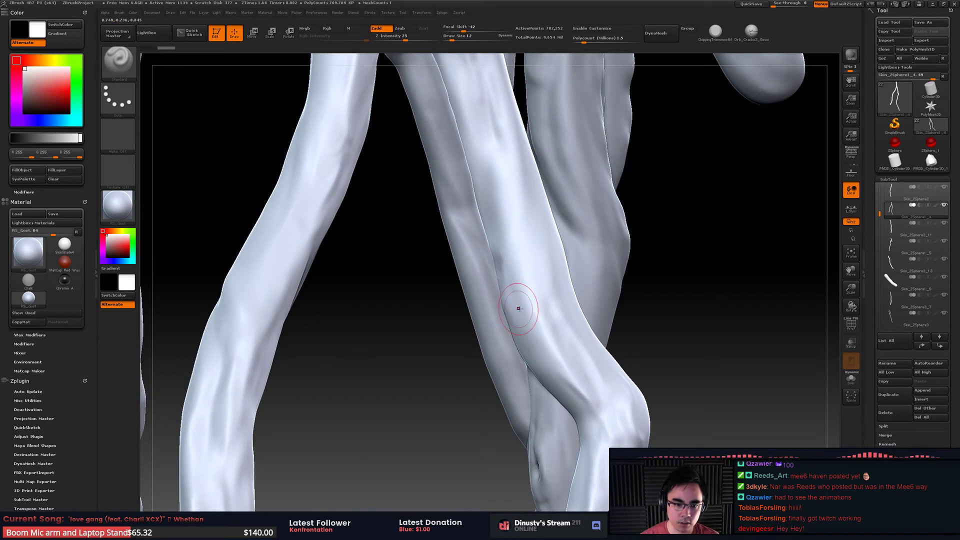
{"action": "mouse_move", "coordinate": [519, 308]}
{"action": "left_mouse_down"}
{"action": "mouse_move", "coordinate": [505, 305]}
{"action": "mouse_move", "coordinate": [517, 307]}
{"action": "mouse_move", "coordinate": [496, 276]}
{"action": "left_mouse_up"}
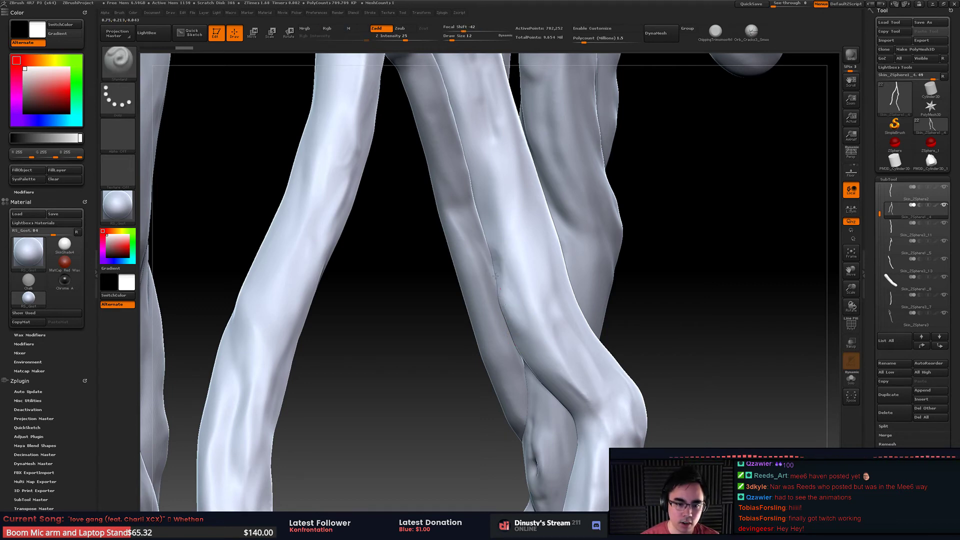
{"action": "mouse_move", "coordinate": [499, 240]}
{"action": "right_mouse_down"}
{"action": "mouse_move", "coordinate": [508, 279]}
{"action": "mouse_move", "coordinate": [536, 279]}
{"action": "mouse_move", "coordinate": [523, 281]}
{"action": "mouse_move", "coordinate": [551, 228]}
{"action": "mouse_move", "coordinate": [538, 219]}
{"action": "mouse_move", "coordinate": [541, 241]}
{"action": "right_mouse_up"}
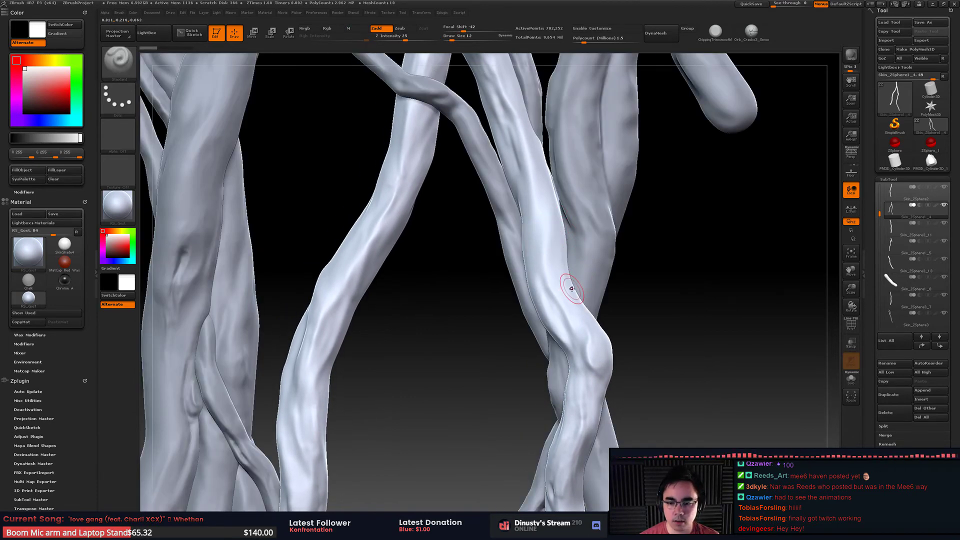
{"action": "right_click_drag", "start_coordinate": [572, 288], "coordinate": [565, 245]}
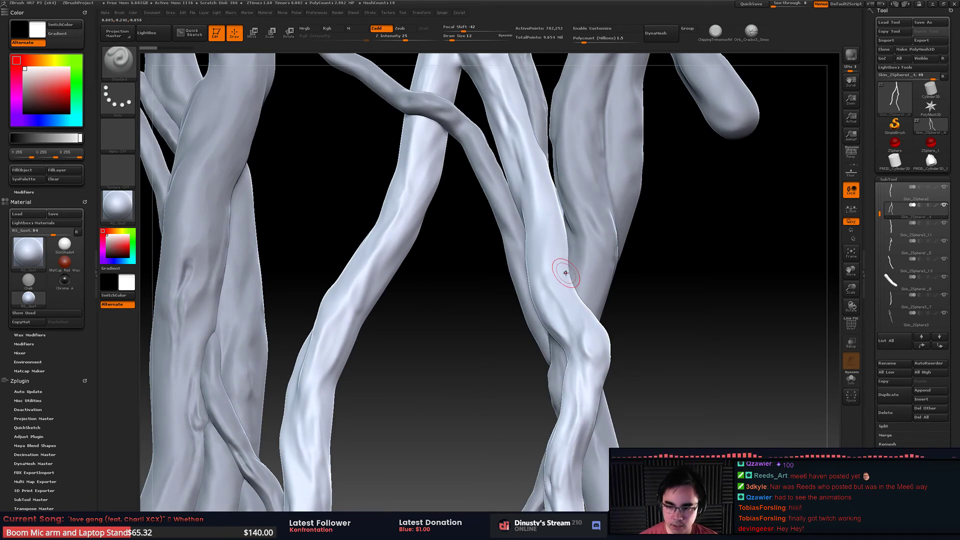
{"action": "right_click_drag", "start_coordinate": [564, 229], "coordinate": [559, 239]}
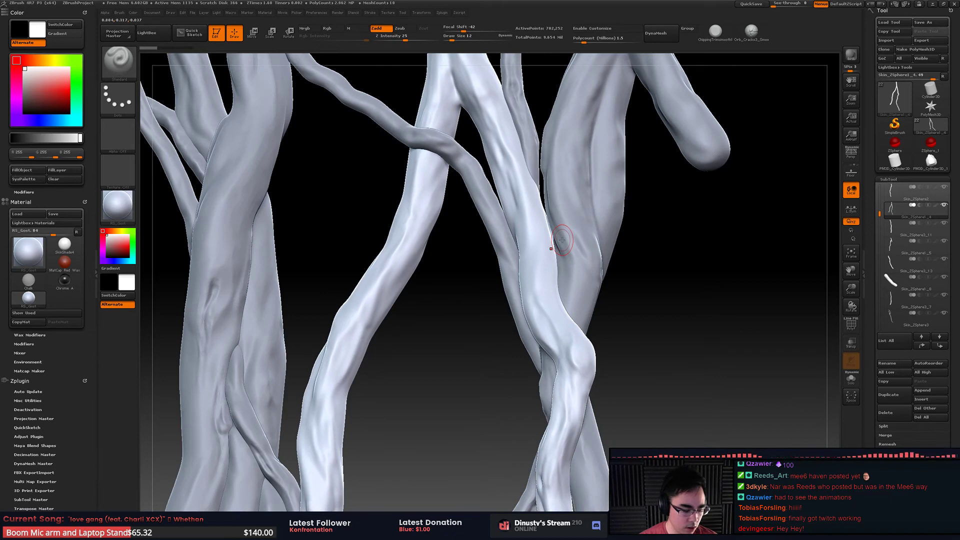
{"action": "right_click_drag", "start_coordinate": [631, 247], "coordinate": [582, 272]}
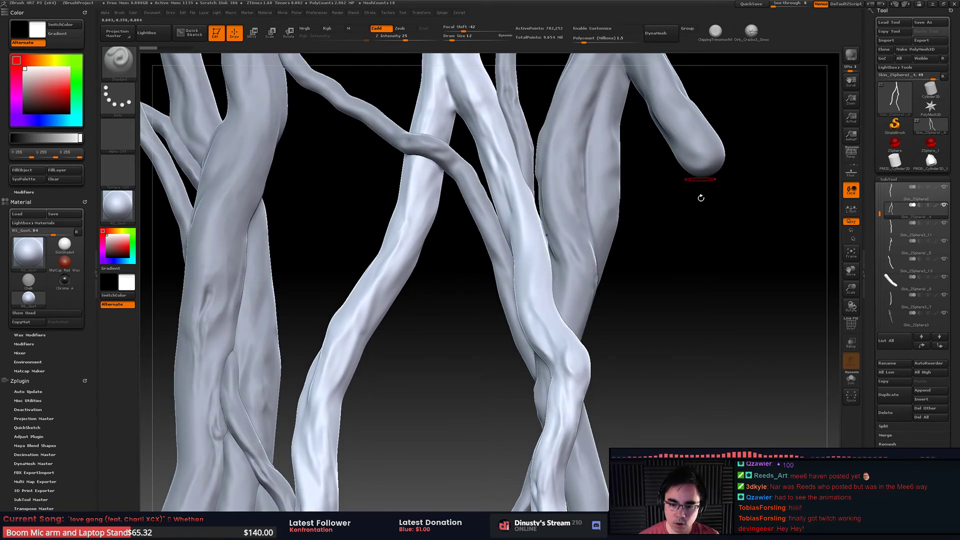
{"action": "key", "text": "ctrl"}
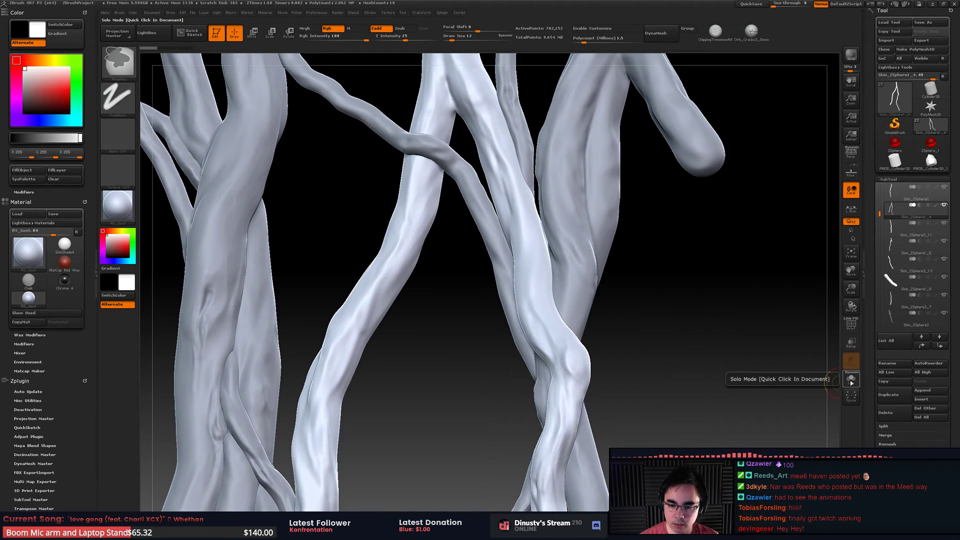
{"action": "left_click", "coordinate": [851, 382], "text": "ctrl+alt"}
{"action": "key", "text": "Escape"}
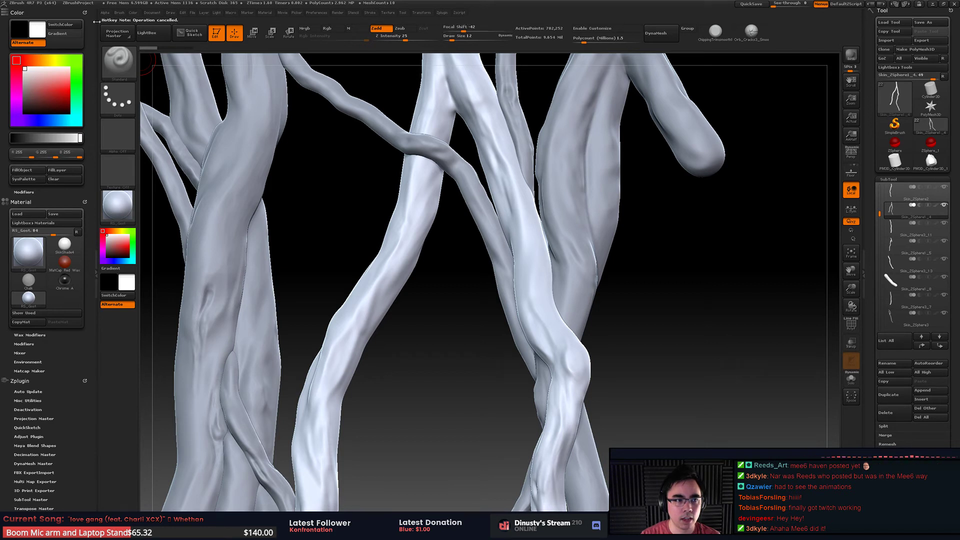
- Assign 1 as the custom hotkey for Solo mode
{"action": "key", "text": "ctrl"}
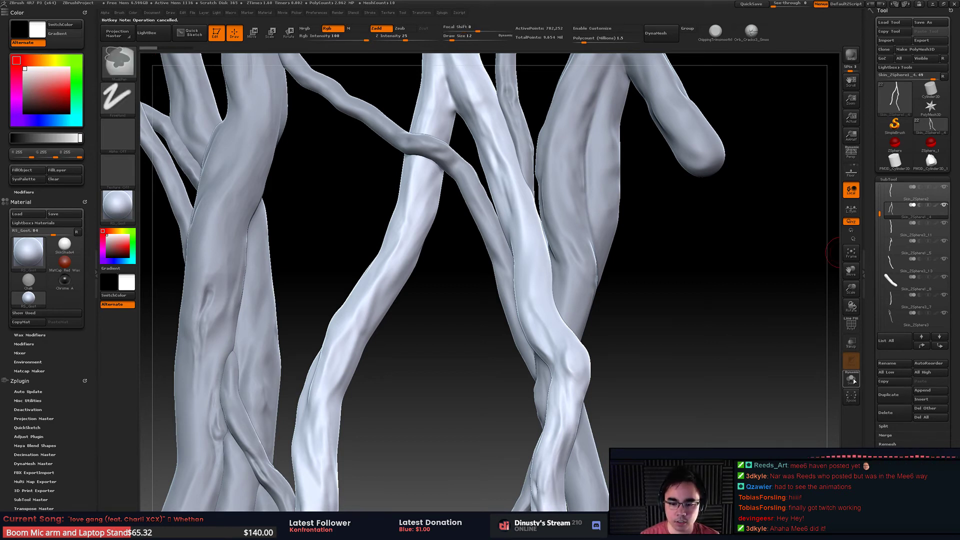
{"action": "left_click", "coordinate": [854, 382], "text": "ctrl+alt"}
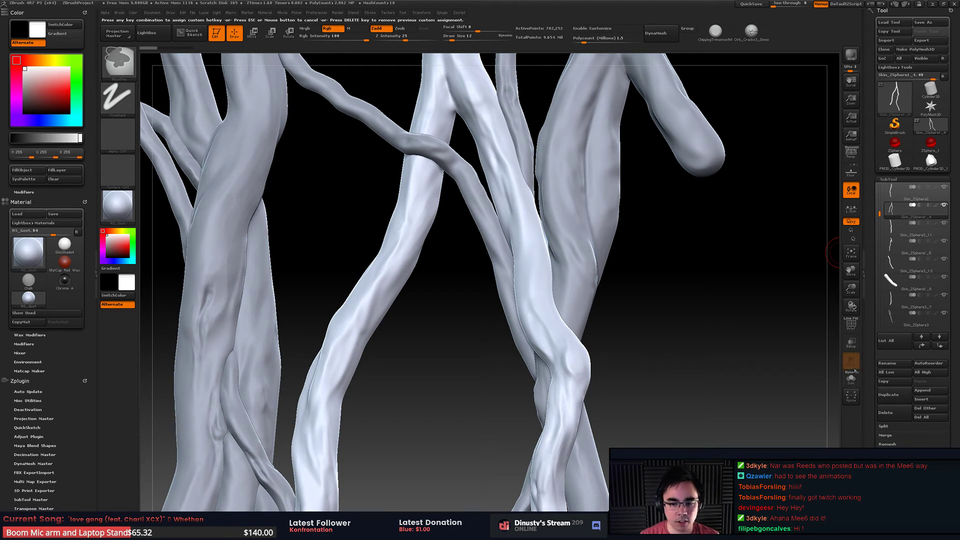
{"action": "key", "text": "g"}
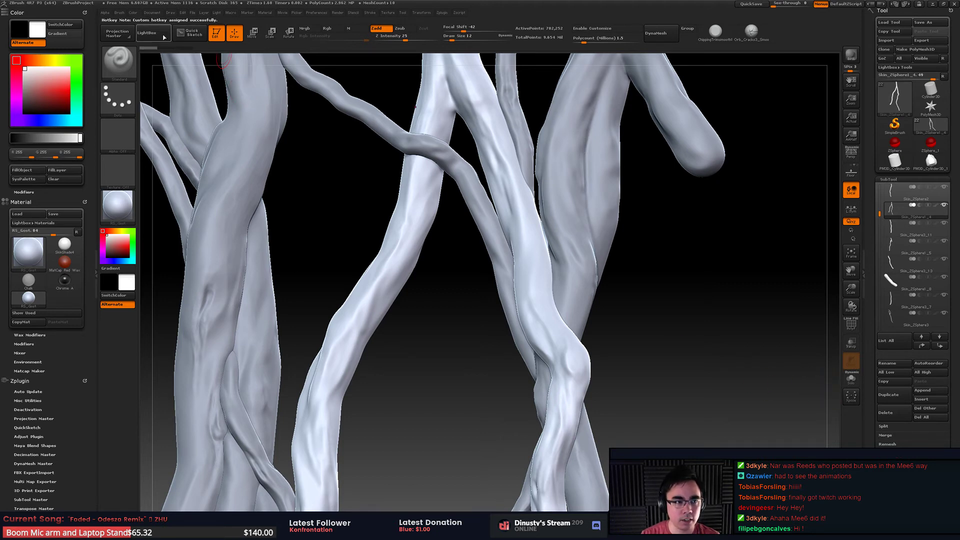
- Test the new Solo mode hotkey by repeatedly isolating the Skin_ZSphere1_4 branch and showing all branches again
{"action": "key", "text": "g"}
{"action": "left_click_drag", "start_coordinate": [470, 176], "coordinate": [506, 230], "text": "alt"}
{"action": "key", "text": "g"}
{"action": "key", "text": "g"}
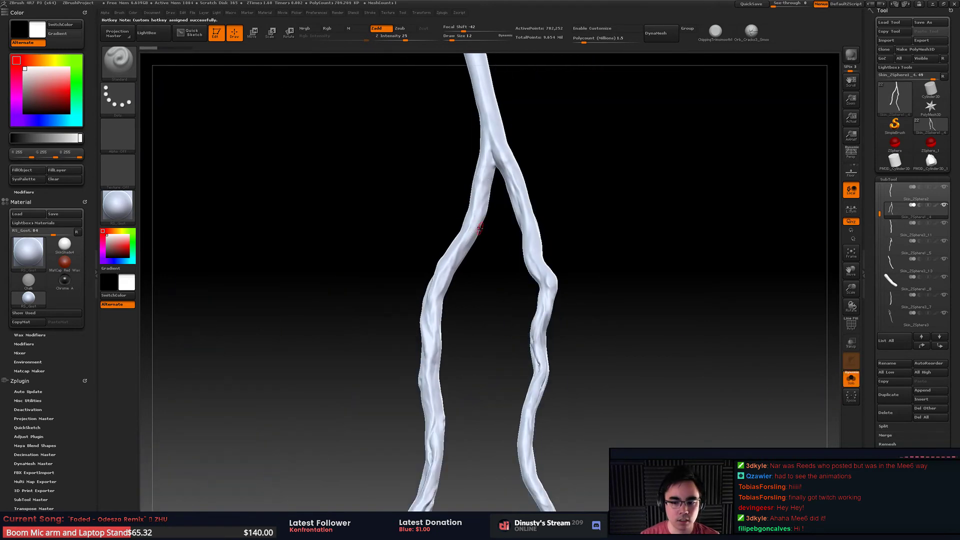
{"action": "key", "text": "g"}
{"action": "key", "text": "g"}
{"action": "key", "text": "g"}
{"action": "key", "text": "g"}
{"action": "key", "text": "g"}
{"action": "key", "text": "g"}
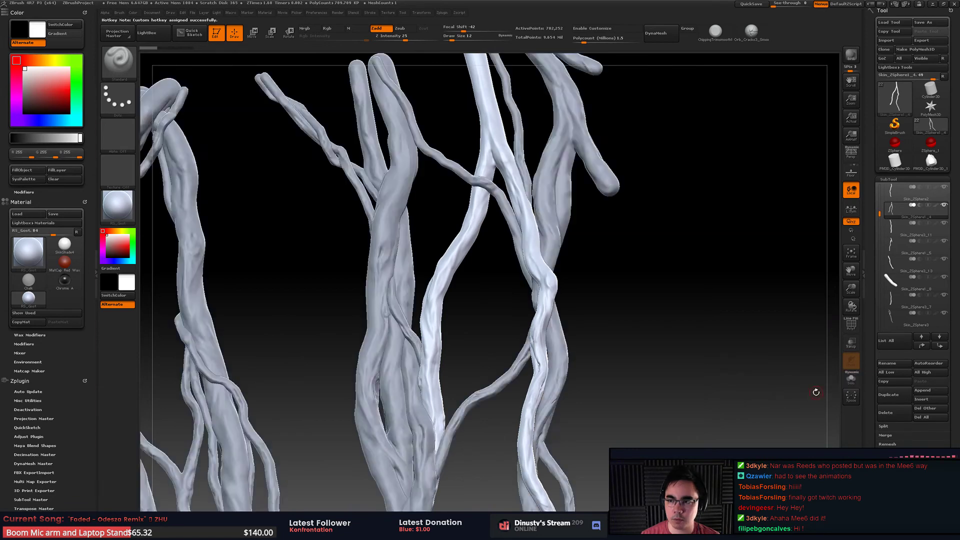
{"action": "key", "text": "g"}
{"action": "key", "text": "g"}
{"action": "key", "text": "g"}
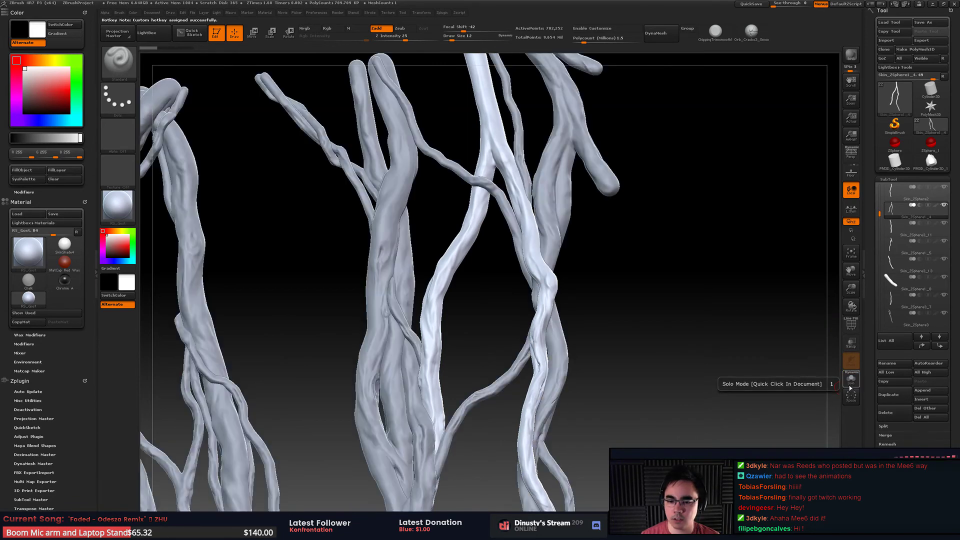
{"action": "key", "text": "g"}
{"action": "key", "text": "g"}
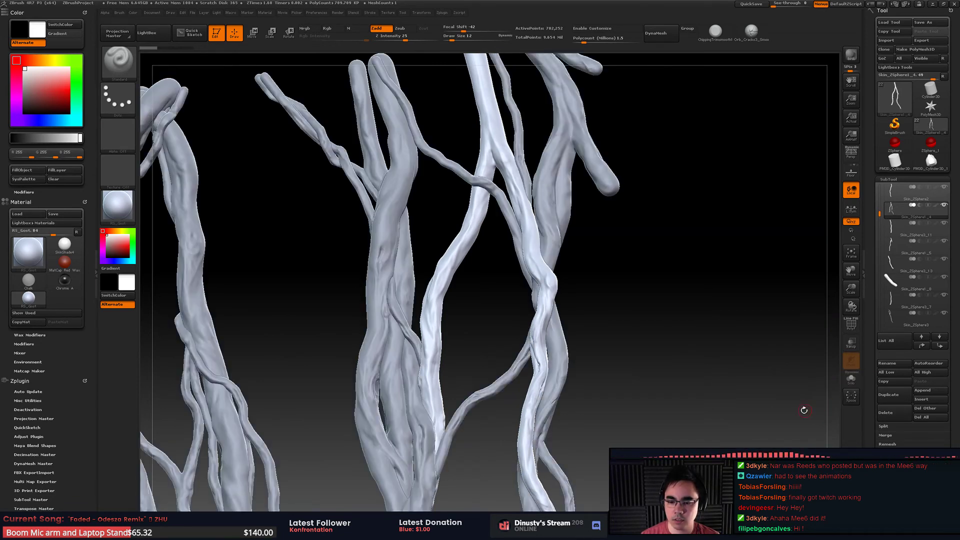
{"action": "key", "text": "g"}
{"action": "key", "text": "g"}
{"action": "key", "text": "g"}
{"action": "left_click_drag", "start_coordinate": [794, 403], "coordinate": [742, 350]}
{"action": "key", "text": "g"}
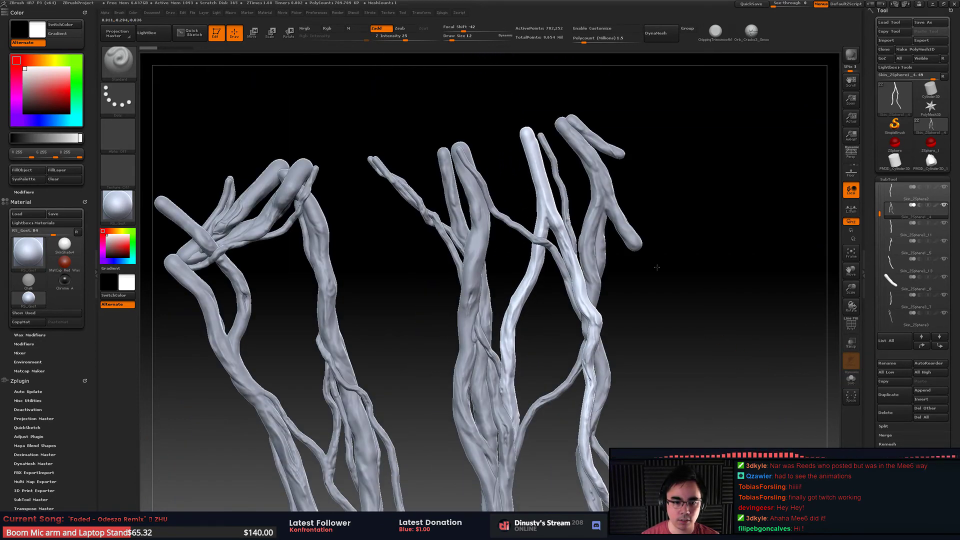
- Make the set3 branch the active subtool and isolate it in Solo mode for a close-up view
{"action": "left_click_drag", "start_coordinate": [657, 268], "coordinate": [471, 303]}
{"action": "left_click_drag", "start_coordinate": [480, 241], "coordinate": [555, 225], "text": "alt"}
{"action": "key", "text": "g"}
{"action": "mouse_move", "coordinate": [516, 260]}
{"action": "left_mouse_down", "text": "alt"}
{"action": "mouse_move", "coordinate": [478, 271]}
{"action": "mouse_move", "coordinate": [490, 208]}
{"action": "mouse_move", "coordinate": [461, 249]}
{"action": "mouse_move", "coordinate": [411, 221]}
{"action": "mouse_move", "coordinate": [445, 265]}
{"action": "left_mouse_up", "text": "alt"}
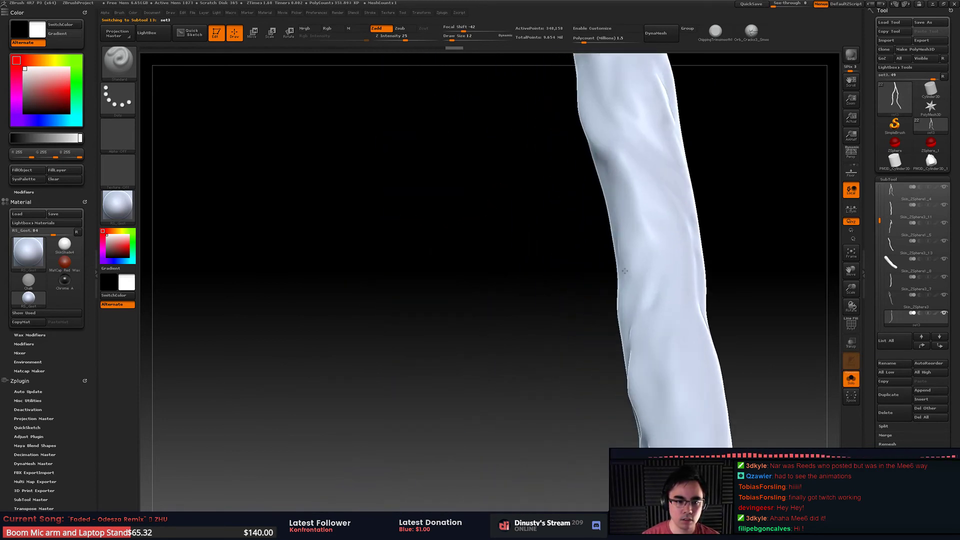
{"action": "left_click_drag", "start_coordinate": [566, 270], "coordinate": [410, 288], "text": "alt"}
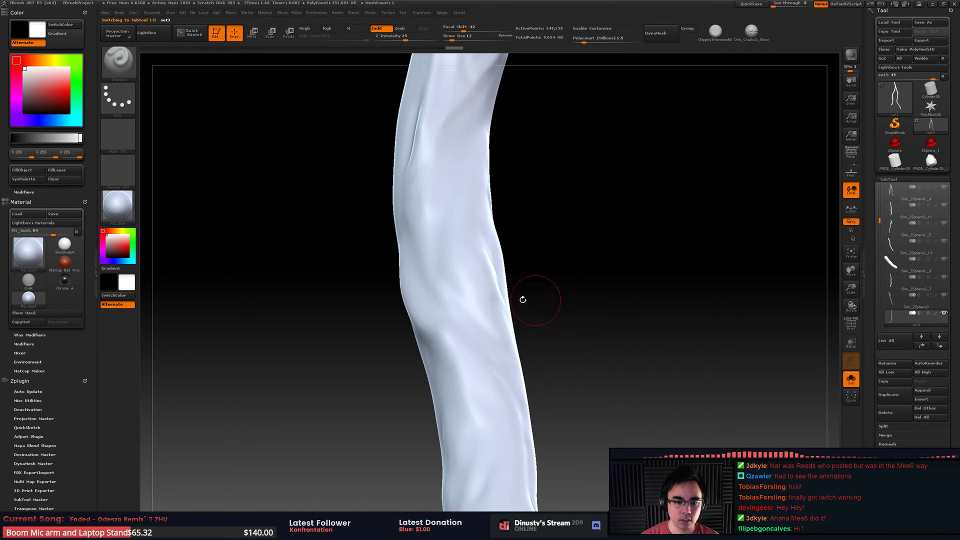
- Show all branches again, make the Skin_ZSphere1_2 branch the active subtool and isolate it in Solo mode
{"action": "key", "text": "alt+s"}
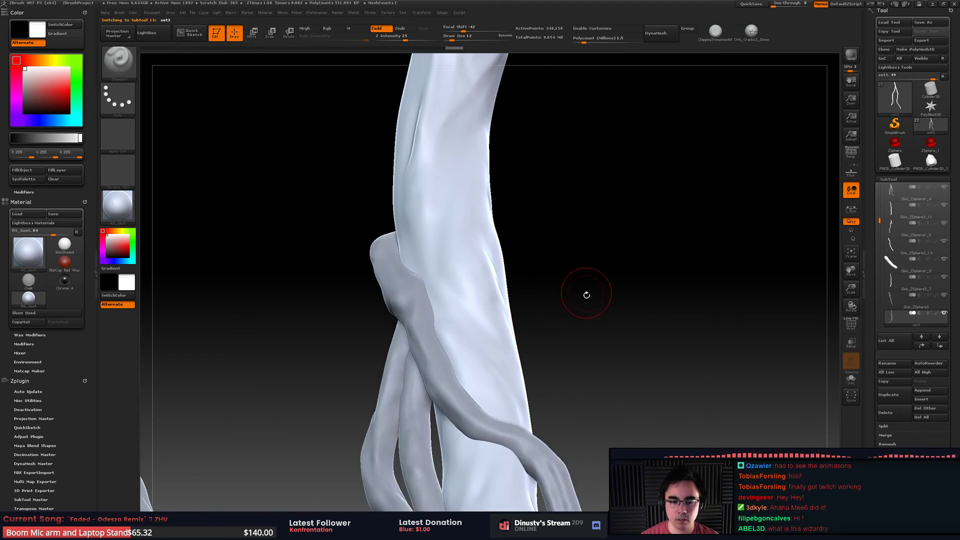
{"action": "right_click_drag", "start_coordinate": [459, 312], "coordinate": [503, 245], "text": "alt"}
{"action": "key", "text": "alt+s"}
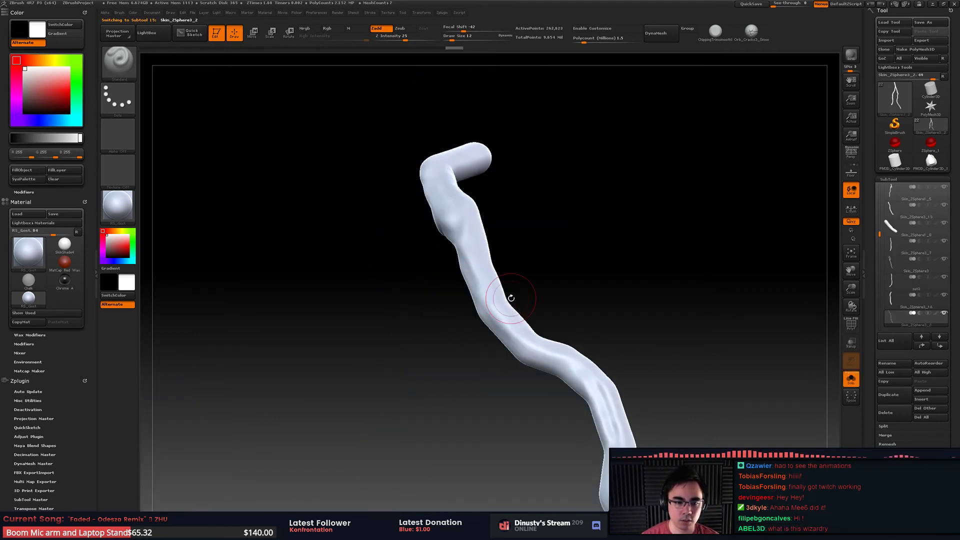
- Examine the isolated Skin_ZSphere1_2 branch along its length, from a close-up of its upper end to a wider view
{"action": "left_click_drag", "start_coordinate": [510, 297], "coordinate": [520, 251]}
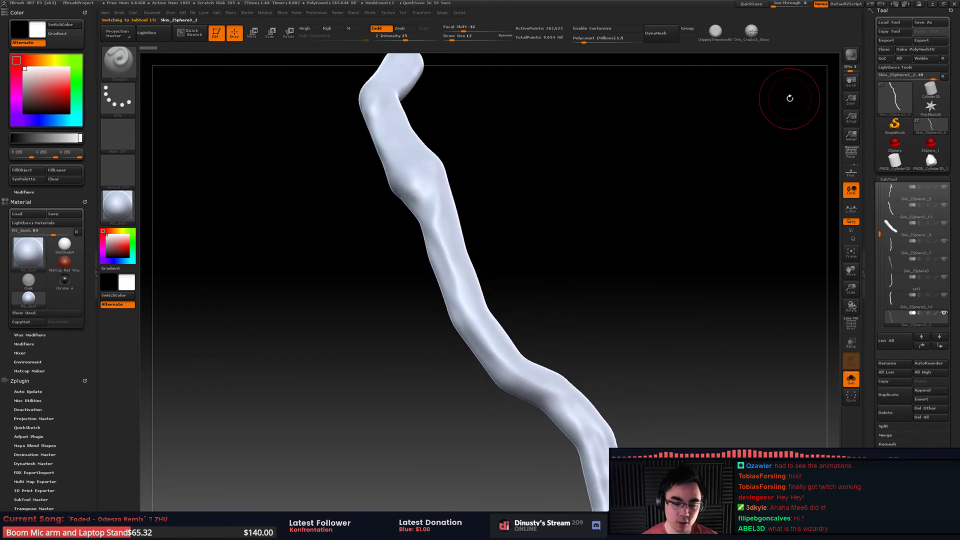
{"action": "left_click_drag", "start_coordinate": [523, 245], "coordinate": [596, 274]}
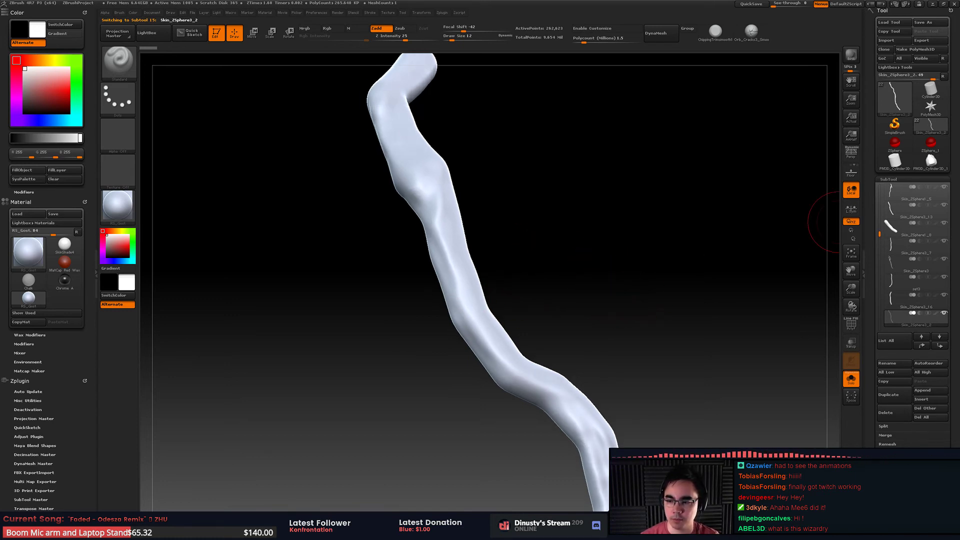
{"action": "left_click_drag", "start_coordinate": [663, 304], "coordinate": [673, 204], "text": "alt"}
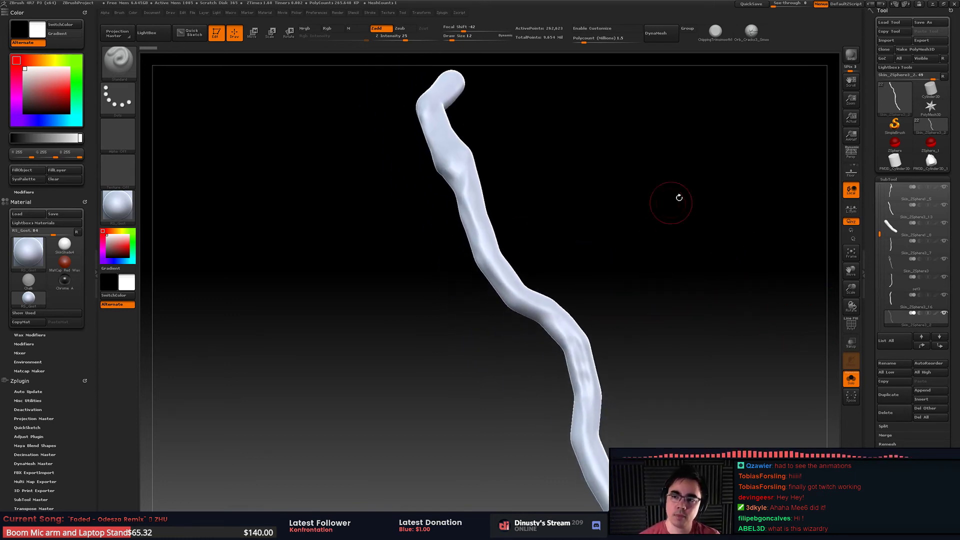
{"action": "left_click_drag", "start_coordinate": [618, 316], "coordinate": [609, 214], "text": "alt"}
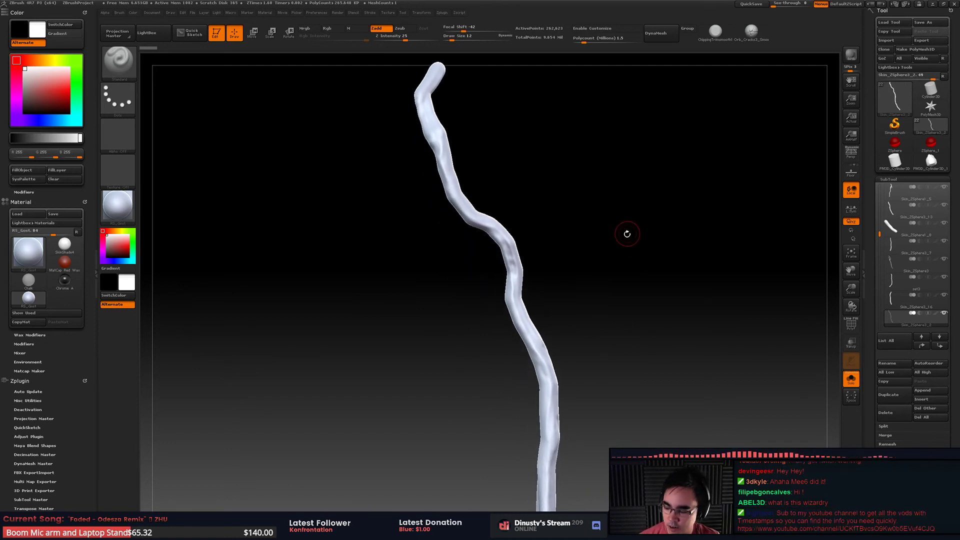
{"action": "left_click_drag", "start_coordinate": [640, 241], "coordinate": [641, 252], "text": "alt"}
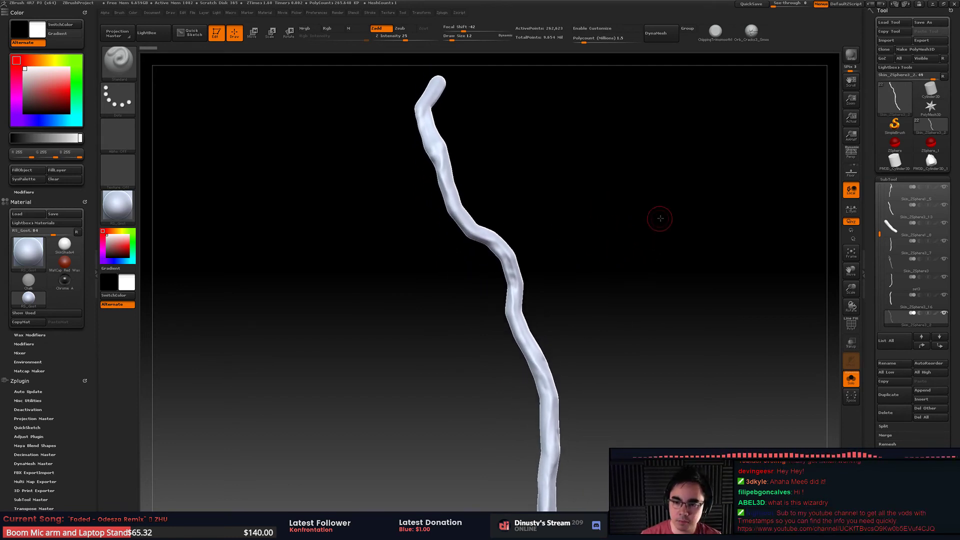
{"action": "left_click_drag", "start_coordinate": [661, 218], "coordinate": [654, 219], "text": "alt"}
{"action": "mouse_move", "coordinate": [616, 254]}
{"action": "left_mouse_down", "text": "alt"}
{"action": "mouse_move", "coordinate": [594, 274]}
{"action": "mouse_move", "coordinate": [609, 267]}
{"action": "left_mouse_up", "text": "alt"}
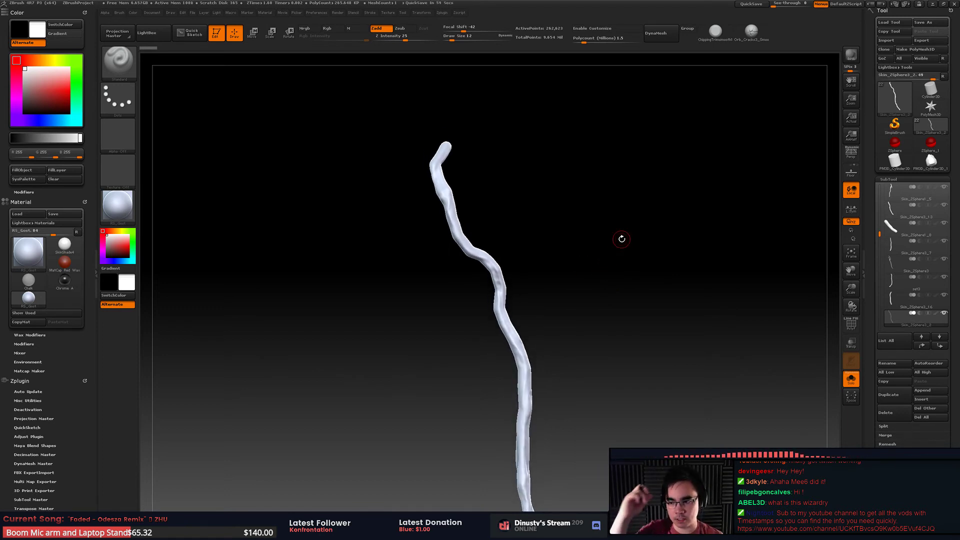
{"action": "left_click_drag", "start_coordinate": [565, 214], "coordinate": [644, 194]}
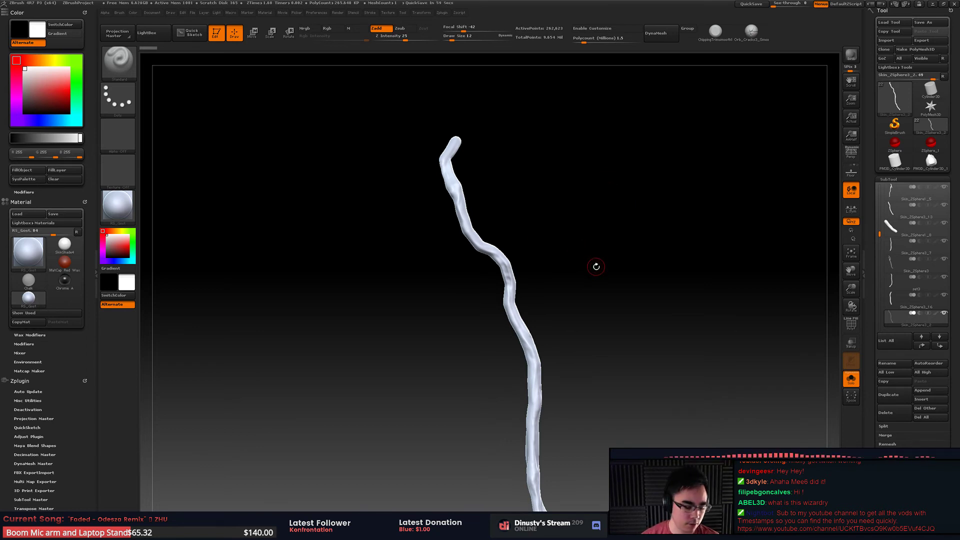
{"action": "key", "text": "n"}
{"action": "left_click", "coordinate": [609, 290]}
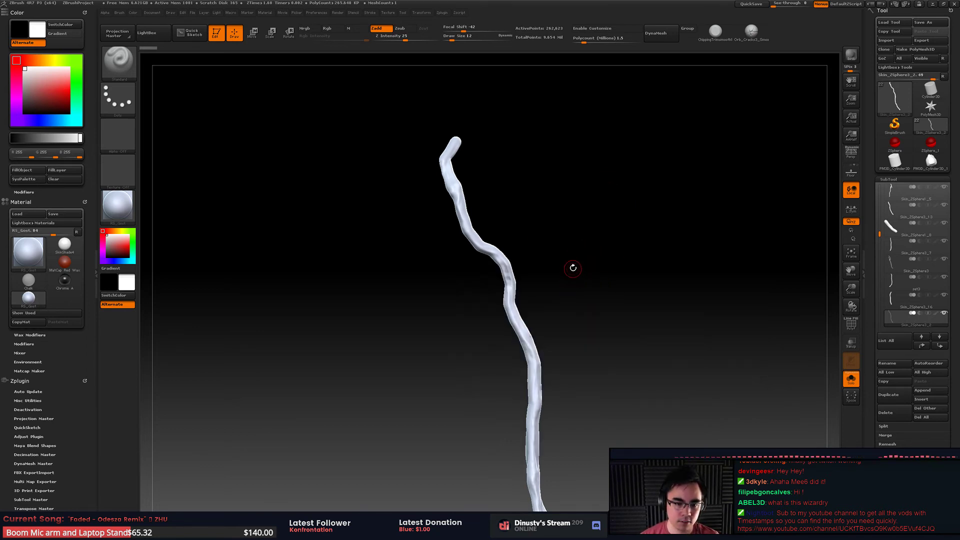
- Inspect the middle of the isolated branch with the magnify glass and look at the Magnify Glass preferences
{"action": "mouse_move", "coordinate": [574, 262]}
{"action": "left_mouse_down", "text": "alt"}
{"action": "mouse_move", "coordinate": [584, 229]}
{"action": "mouse_move", "coordinate": [616, 188]}
{"action": "left_mouse_up", "text": "alt"}
{"action": "key", "text": "shift+z"}
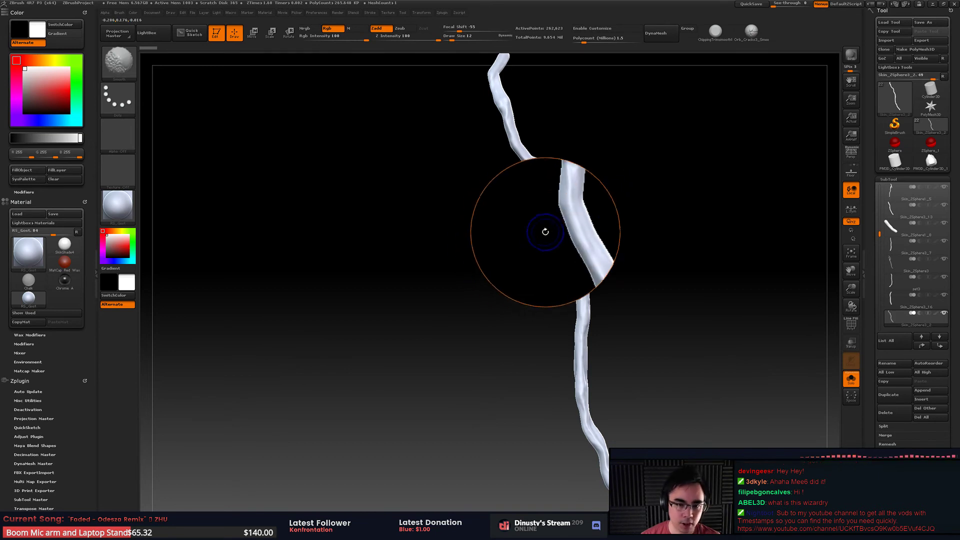
{"action": "mouse_move", "coordinate": [546, 232]}
{"action": "left_mouse_down"}
{"action": "mouse_move", "coordinate": [542, 165]}
{"action": "mouse_move", "coordinate": [589, 293]}
{"action": "left_mouse_up"}
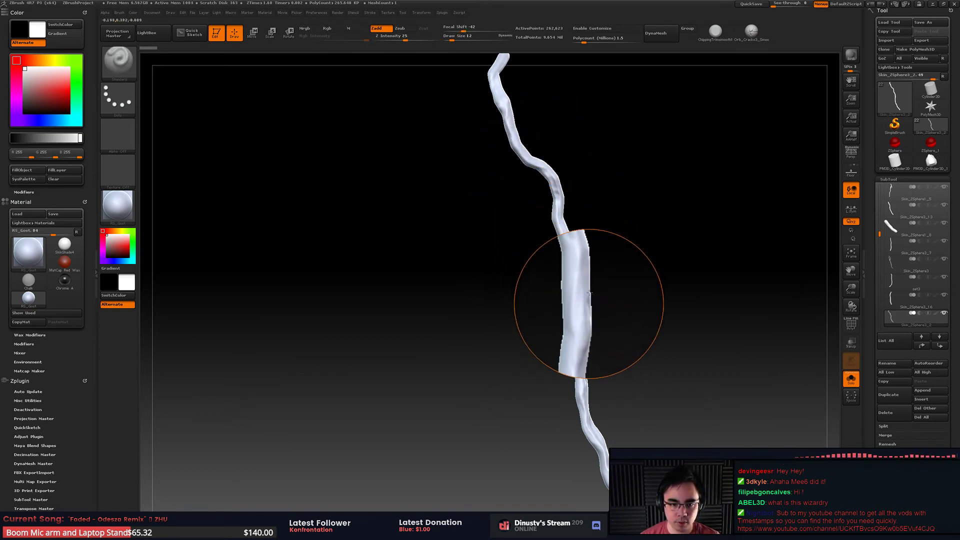
{"action": "key", "text": "shift+z"}
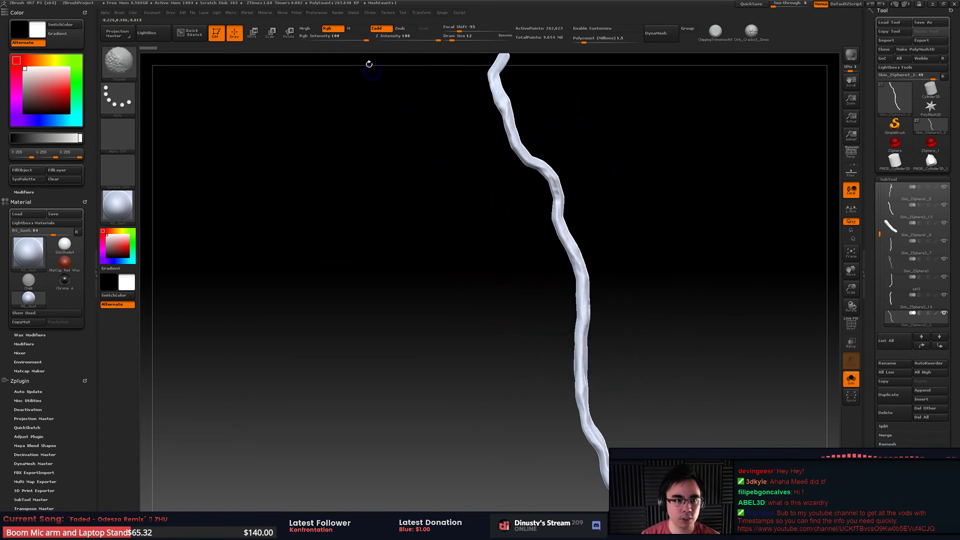
{"action": "left_click", "coordinate": [317, 12]}
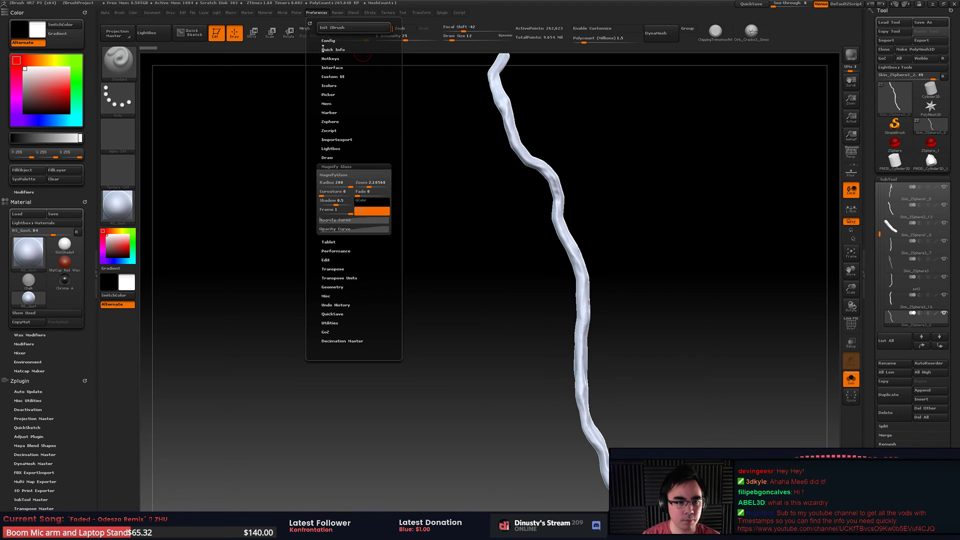
{"action": "left_click", "coordinate": [898, 199]}
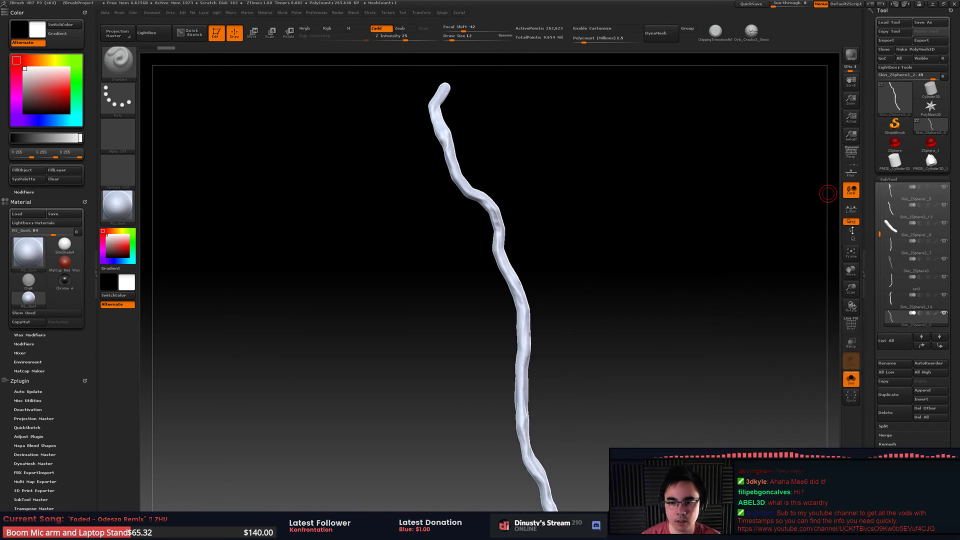
- Fill the isolated Skin_ZSphere1_2 branch with red, using R 255, G 14 and B 14
{"action": "key", "text": "shift"}
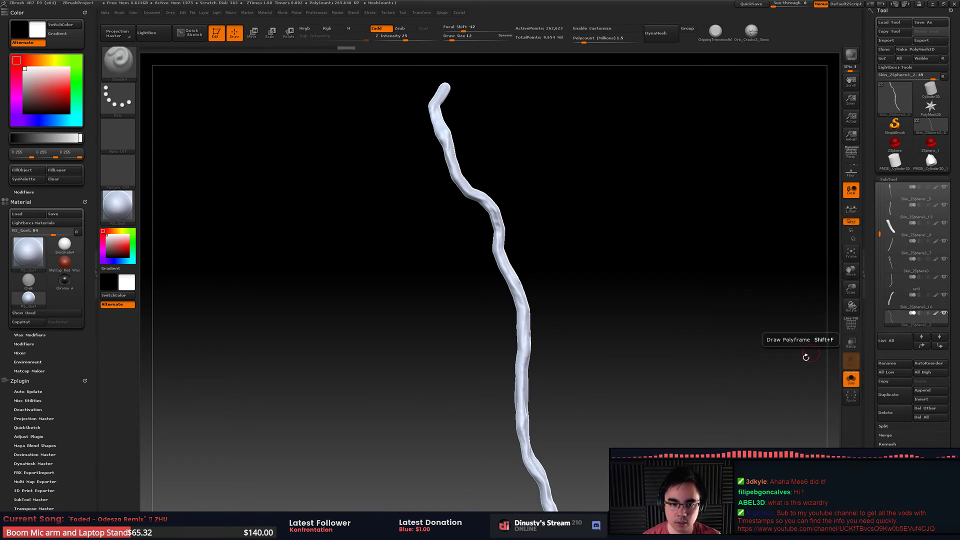
{"action": "left_click_drag", "start_coordinate": [578, 218], "coordinate": [597, 225], "text": "alt"}
{"action": "left_click_drag", "start_coordinate": [56, 94], "coordinate": [68, 89]}
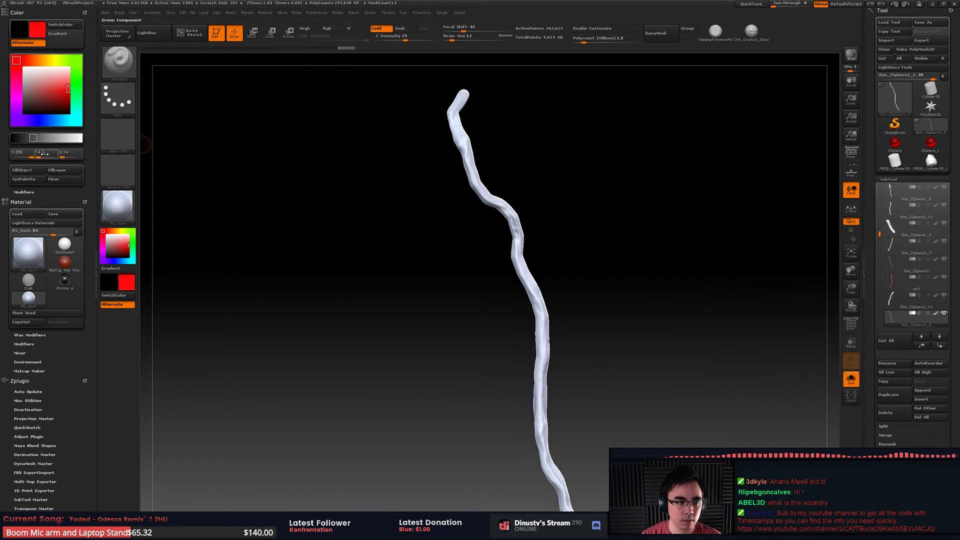
{"action": "left_click", "coordinate": [36, 171]}
{"action": "left_click_drag", "start_coordinate": [576, 194], "coordinate": [555, 169], "text": "alt"}
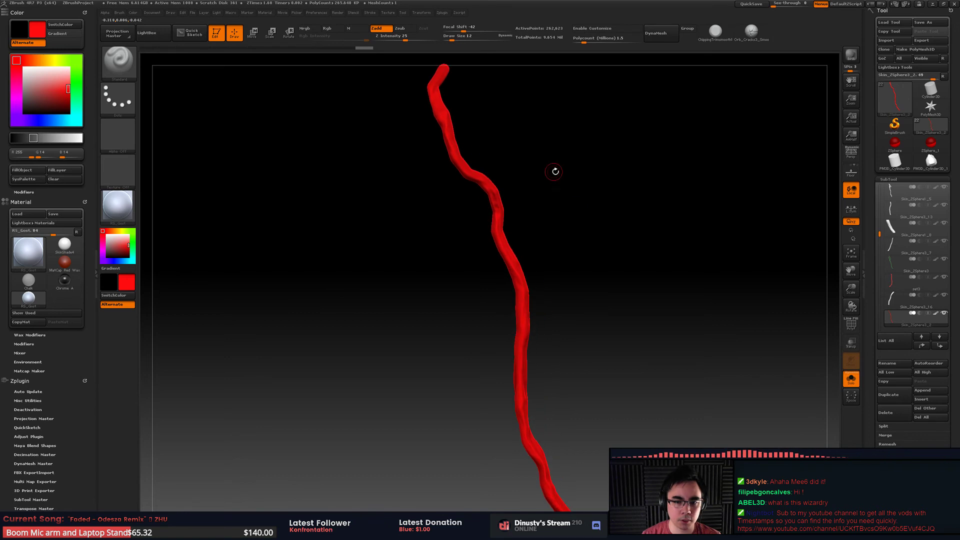
- Turn off paint display for the subtools and preview the branch with white and green as the active color
{"action": "left_click", "coordinate": [936, 315], "text": "shift"}
{"action": "left_click_drag", "start_coordinate": [60, 104], "coordinate": [20, 61]}
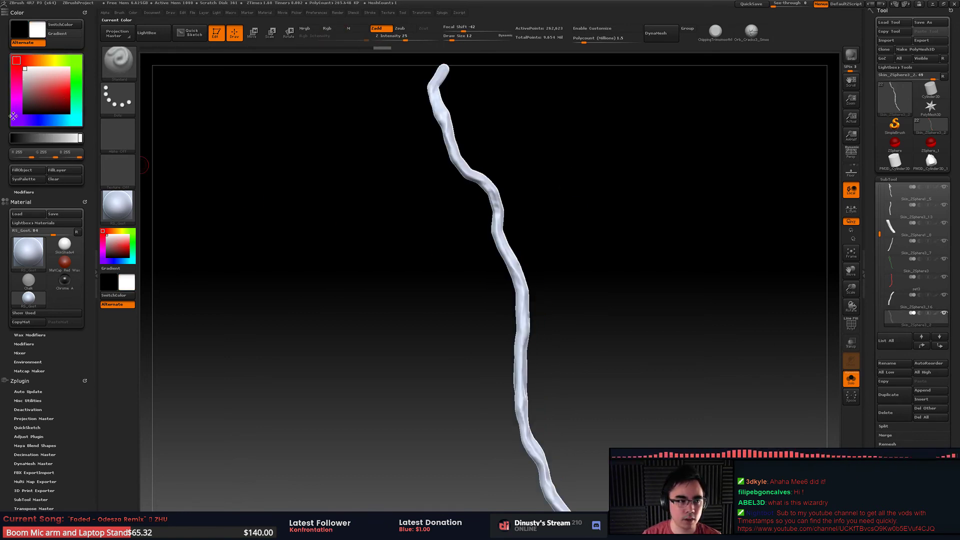
{"action": "left_click_drag", "start_coordinate": [356, 139], "coordinate": [410, 156], "text": "alt"}
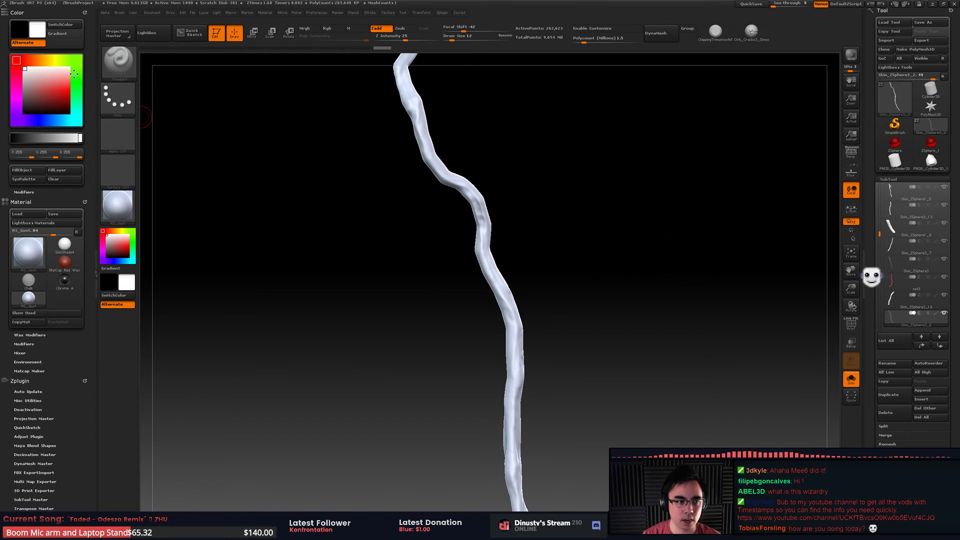
{"action": "left_click_drag", "start_coordinate": [74, 74], "coordinate": [76, 79]}
{"action": "left_click", "coordinate": [68, 96]}
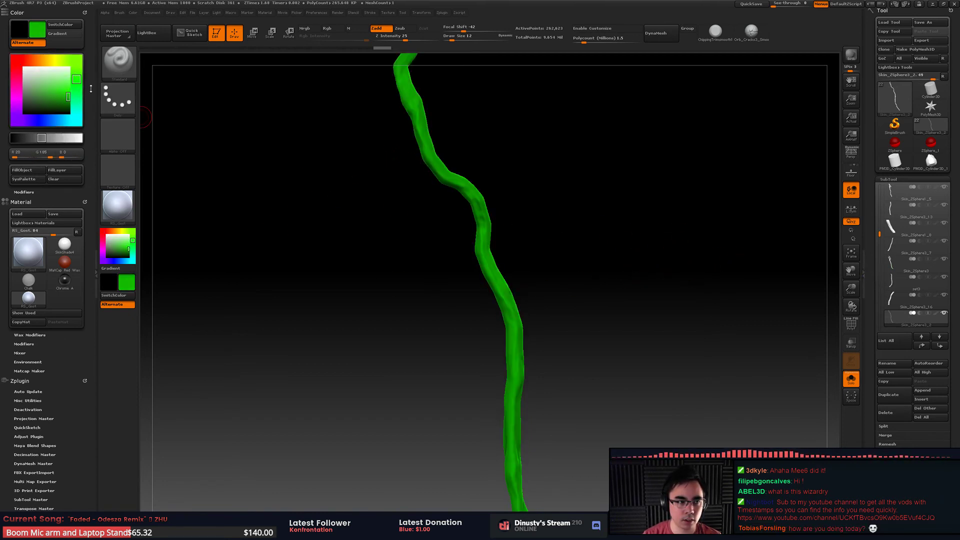
- Turn on paint display for the Skin_ZSphere1_2 branch only and set the brush's Draw Size to 16
{"action": "left_click", "coordinate": [938, 315]}
{"action": "mouse_move", "coordinate": [657, 271]}
{"action": "left_mouse_down", "text": "alt"}
{"action": "mouse_move", "coordinate": [670, 298]}
{"action": "mouse_move", "coordinate": [621, 267]}
{"action": "left_mouse_up", "text": "alt"}
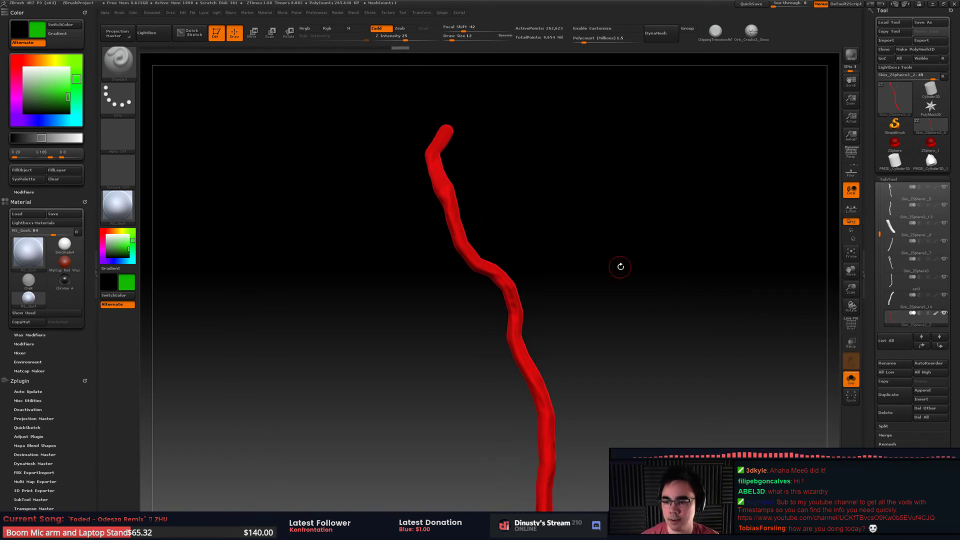
{"action": "left_click_drag", "start_coordinate": [620, 229], "coordinate": [654, 167]}
{"action": "key", "text": "space"}
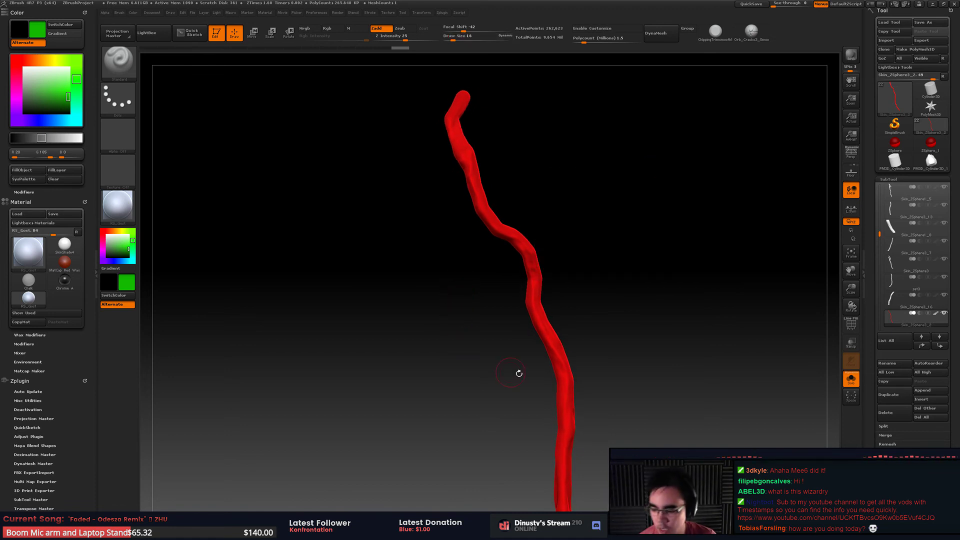
- Leave Solo mode to show all branches and turn on paint display for every subtool
{"action": "left_click_drag", "start_coordinate": [715, 247], "coordinate": [841, 345]}
{"action": "left_click", "coordinate": [854, 381]}
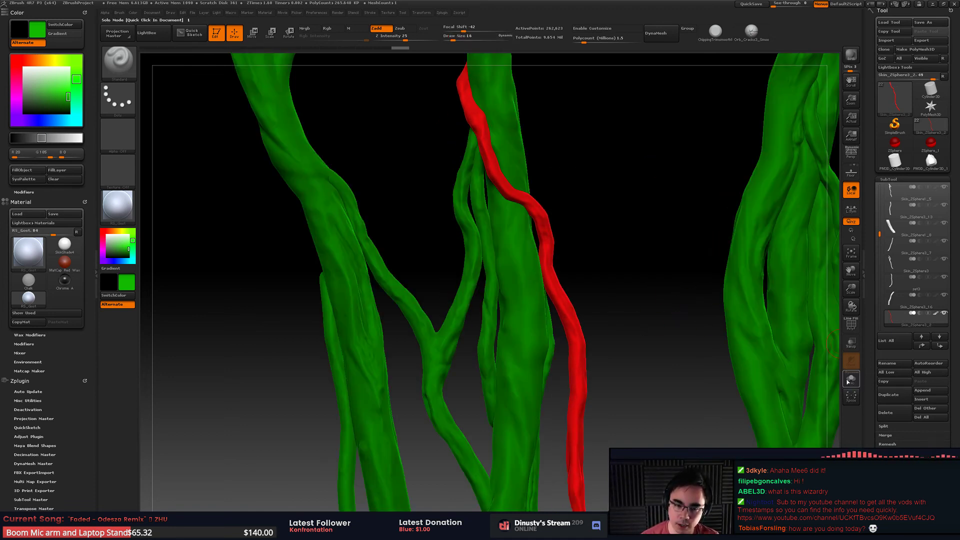
{"action": "mouse_move", "coordinate": [631, 335]}
{"action": "left_mouse_down"}
{"action": "mouse_move", "coordinate": [693, 337]}
{"action": "mouse_move", "coordinate": [633, 334]}
{"action": "left_mouse_up"}
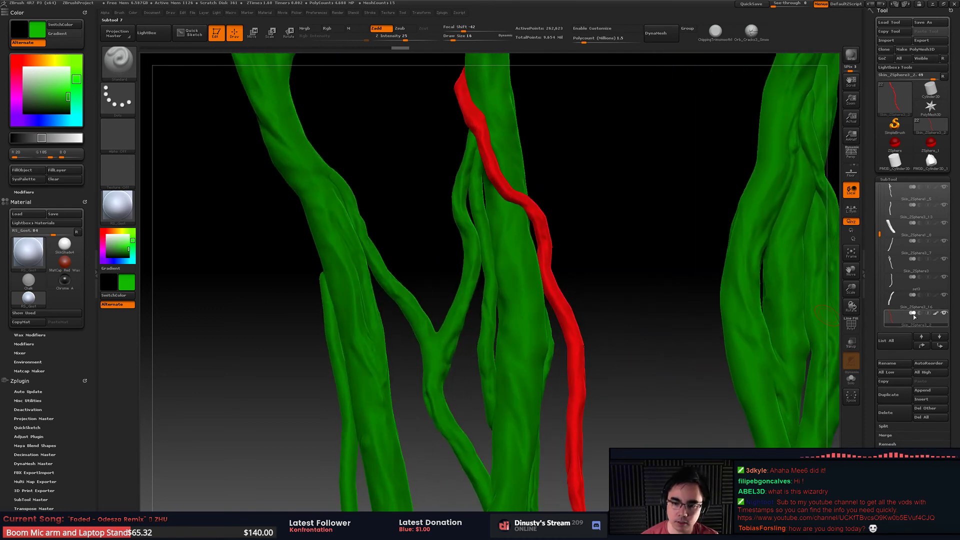
{"action": "left_click", "coordinate": [937, 315]}
{"action": "left_click", "coordinate": [935, 314], "text": "shift"}
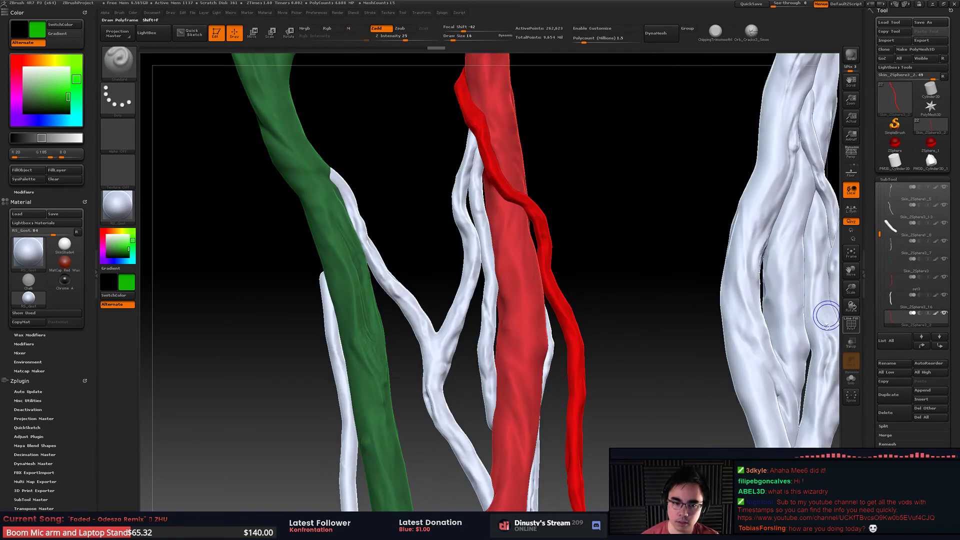
{"action": "right_click_drag", "start_coordinate": [732, 325], "coordinate": [728, 356], "text": "alt"}
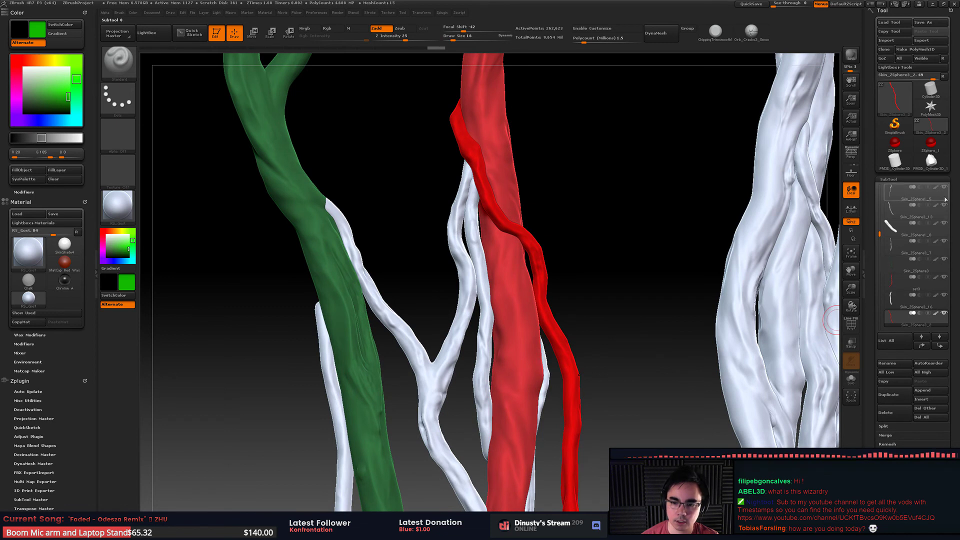
{"action": "left_click_drag", "start_coordinate": [641, 317], "coordinate": [679, 336]}
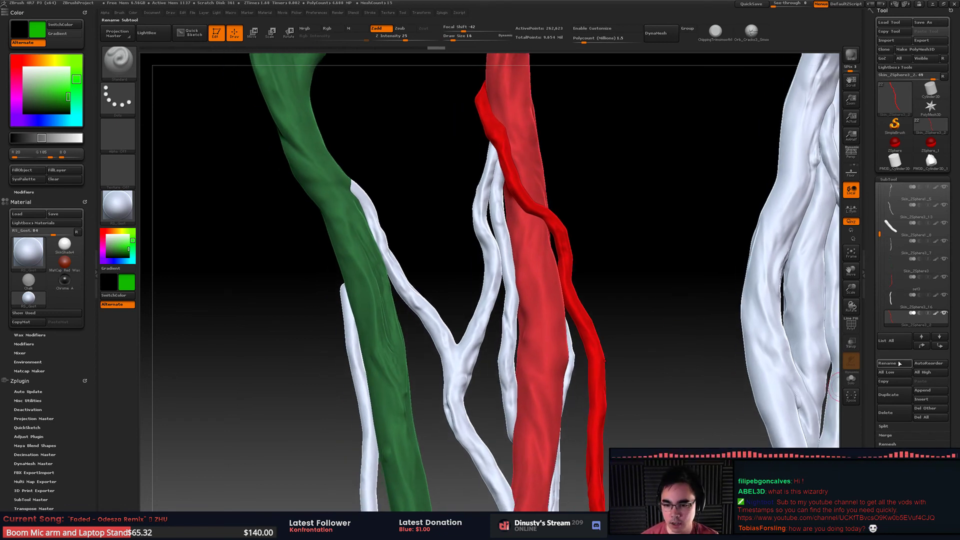
- Make the Skin_ZSphere2 branch the active subtool and view the white trunk cluster around it up close
{"action": "left_click", "coordinate": [852, 378]}
{"action": "left_click_drag", "start_coordinate": [716, 380], "coordinate": [536, 343]}
{"action": "left_click_drag", "start_coordinate": [523, 281], "coordinate": [556, 301]}
{"action": "right_click_drag", "start_coordinate": [556, 301], "coordinate": [566, 294]}
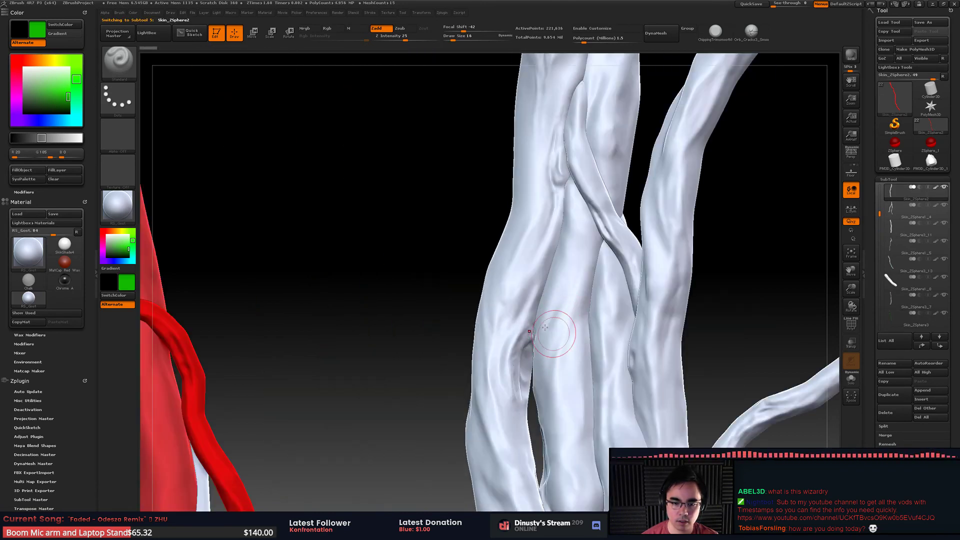
{"action": "right_click_drag", "start_coordinate": [555, 334], "coordinate": [570, 318]}
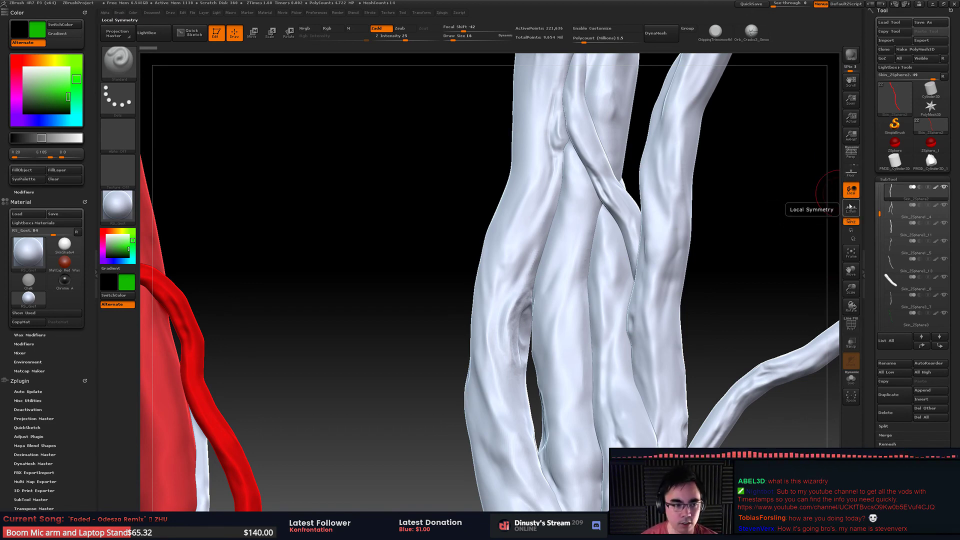
- Dock the Brush palette in the tray alongside the Color and Material palettes
{"action": "left_click", "coordinate": [126, 64]}
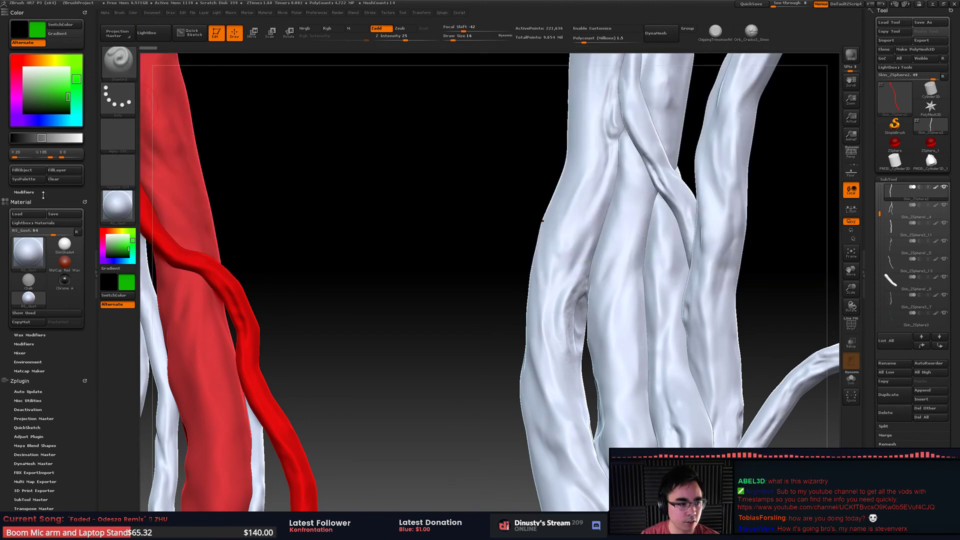
{"action": "left_click", "coordinate": [120, 13]}
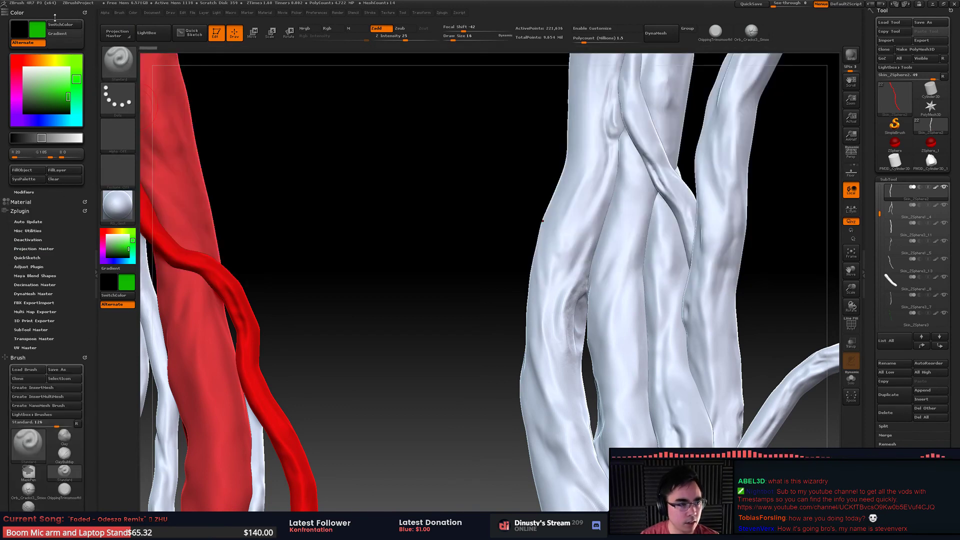
{"action": "left_click", "coordinate": [122, 13]}
{"action": "left_click", "coordinate": [119, 21]}
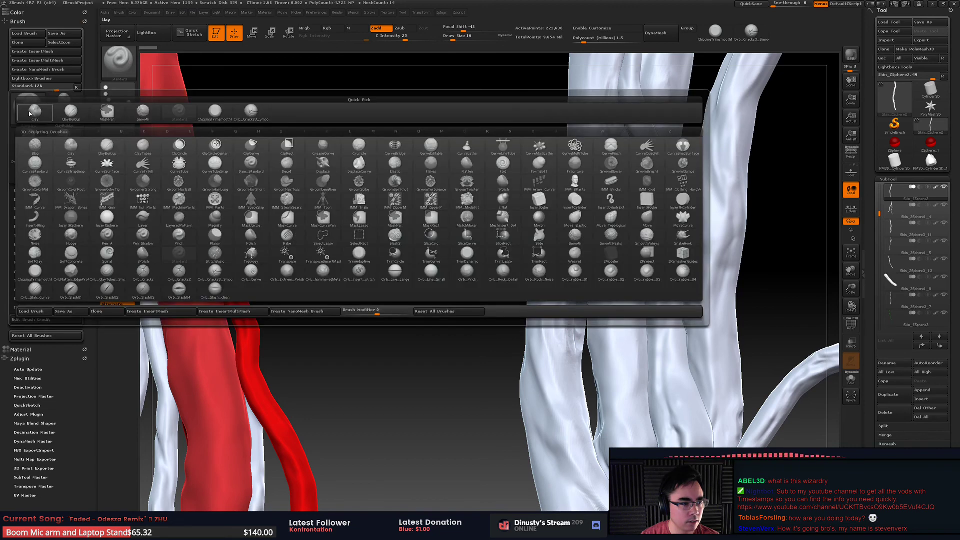
- Load the Orb_Slash01 brush into the Brush palette and switch to the ClayBuildup brush
{"action": "left_click", "coordinate": [28, 106]}
{"action": "left_click", "coordinate": [71, 289]}
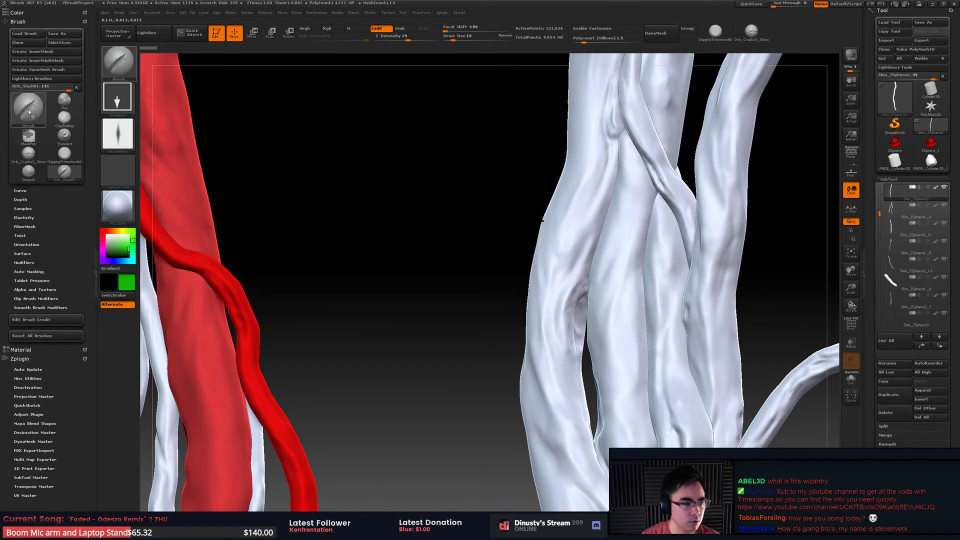
{"action": "left_click", "coordinate": [28, 108]}
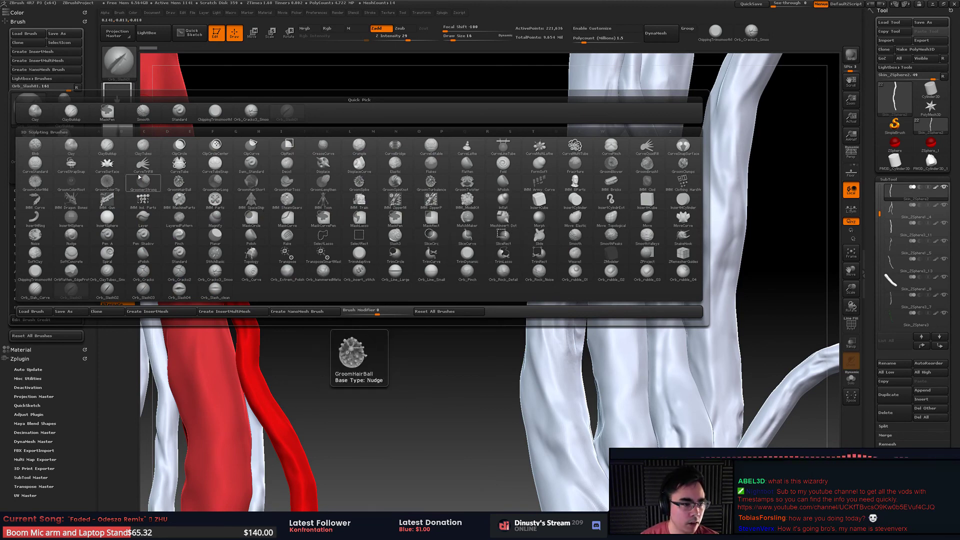
{"action": "key", "text": "c"}
{"action": "key", "text": "b"}
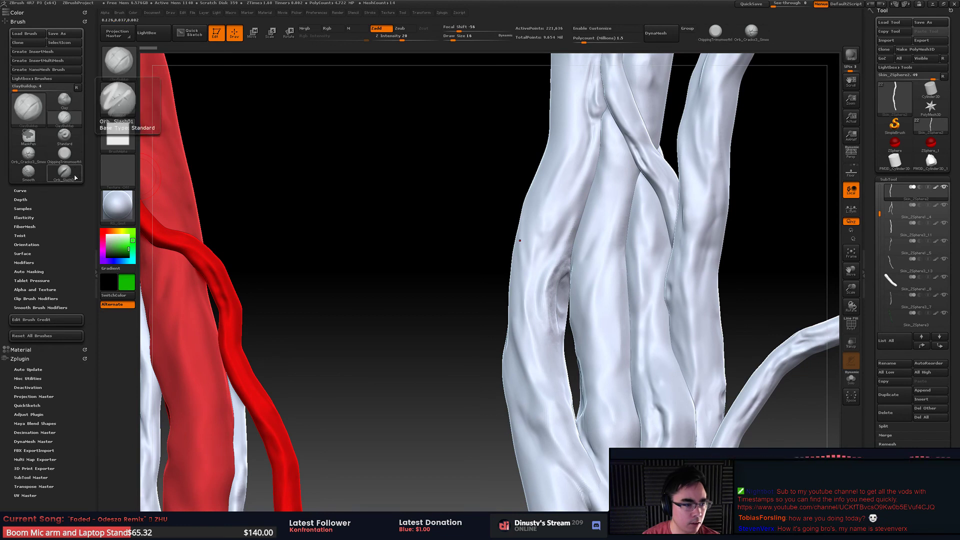
- Assign custom number hotkeys to the Orb_Slash01 and ClayBuildup brushes
{"action": "key", "text": "ctrl"}
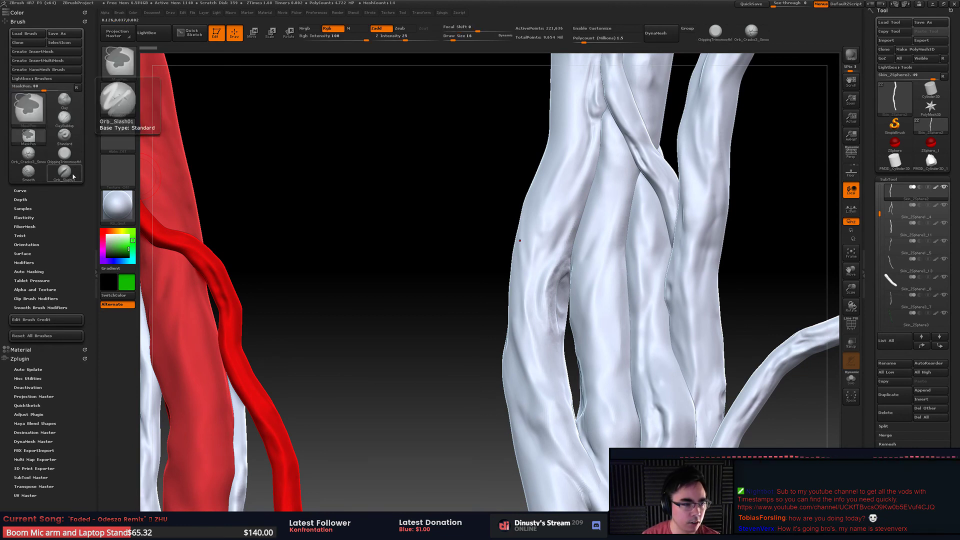
{"action": "left_click", "coordinate": [71, 176], "text": "ctrl+alt"}
{"action": "key", "text": "1"}
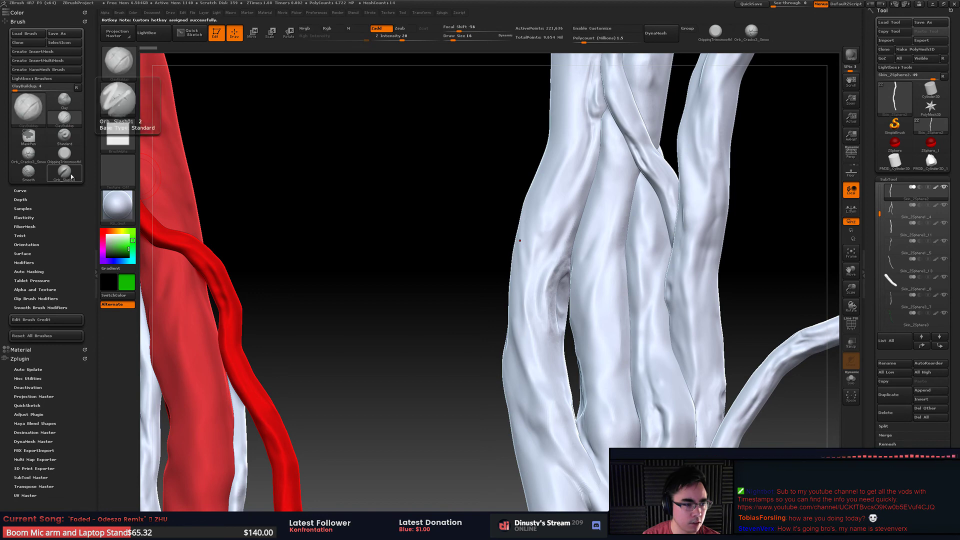
{"action": "left_click", "coordinate": [64, 120]}
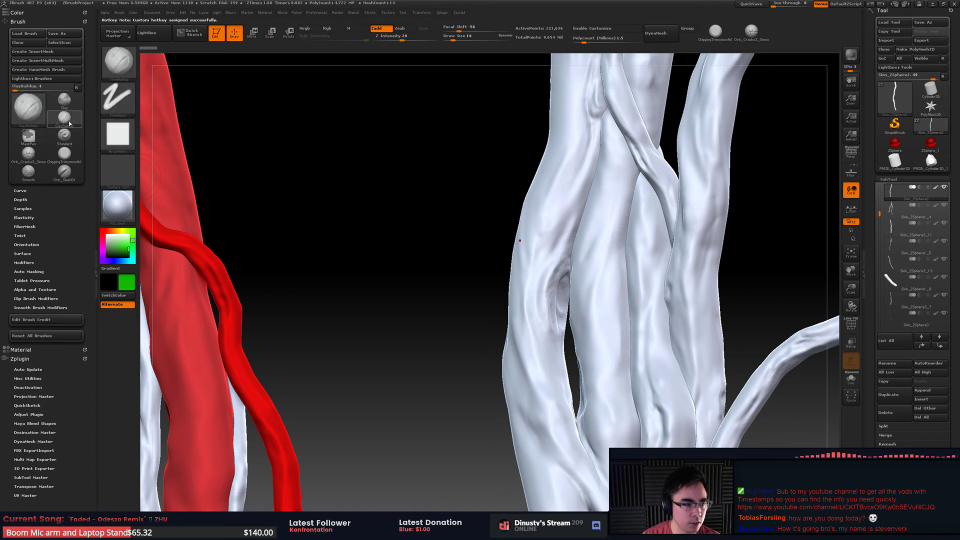
- Test the new brush hotkeys by alternating between Orb_Slash01 and ClayBuildup, finishing with ClayBuildup as the active brush
{"action": "left_click_drag", "start_coordinate": [468, 213], "coordinate": [425, 185], "text": "alt"}
{"action": "key", "text": "1"}
{"action": "key", "text": "2"}
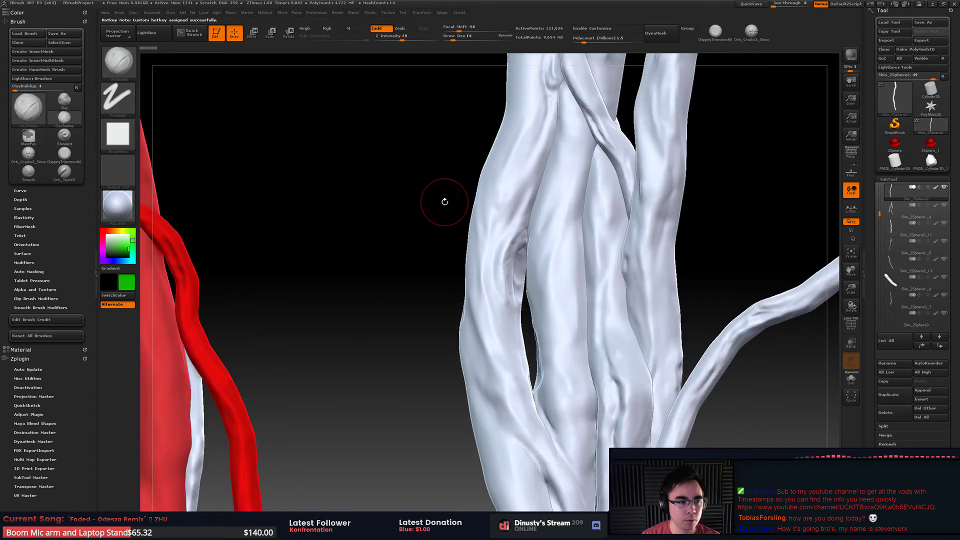
{"action": "key", "text": "1"}
{"action": "key", "text": "2"}
{"action": "key", "text": "1"}
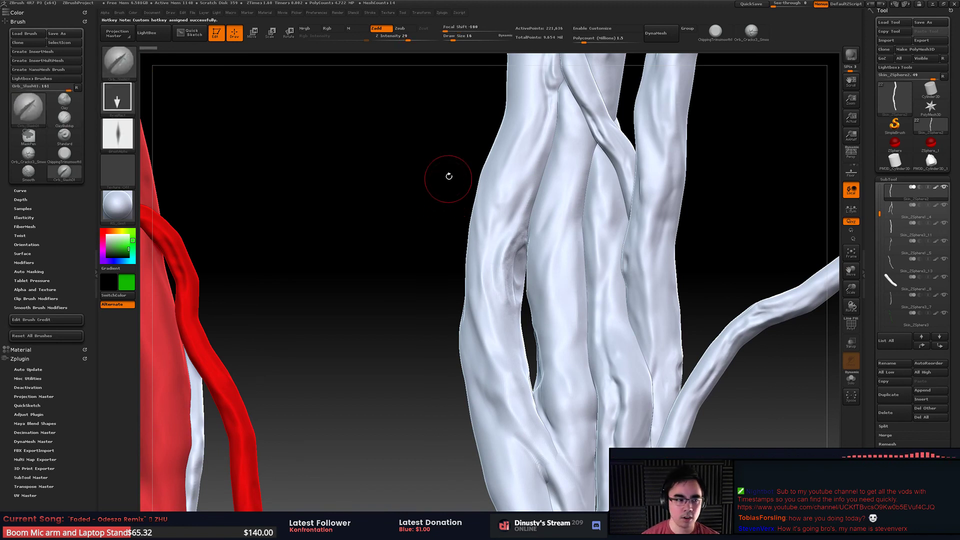
{"action": "key", "text": "2"}
{"action": "key", "text": "1"}
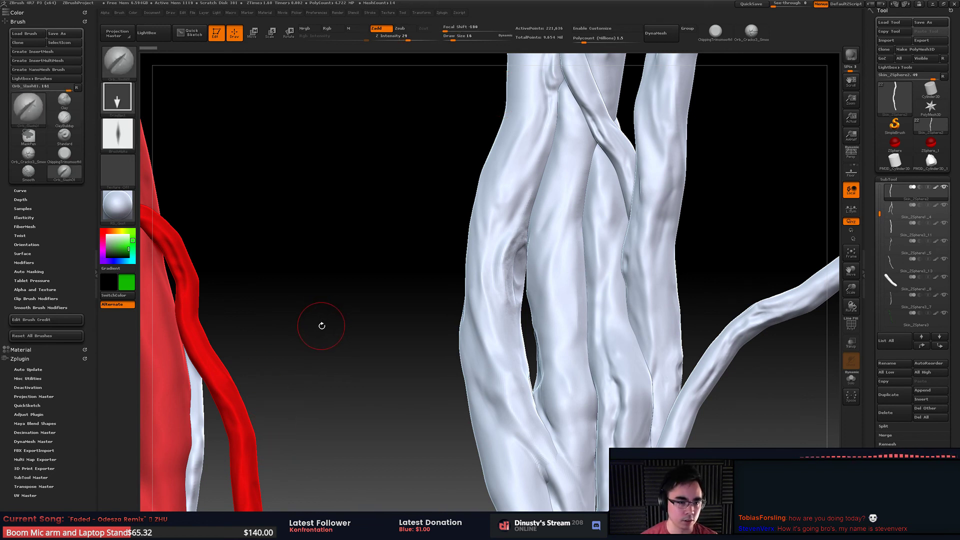
{"action": "key", "text": "b"}
{"action": "key", "text": "c"}
{"action": "key", "text": "b"}
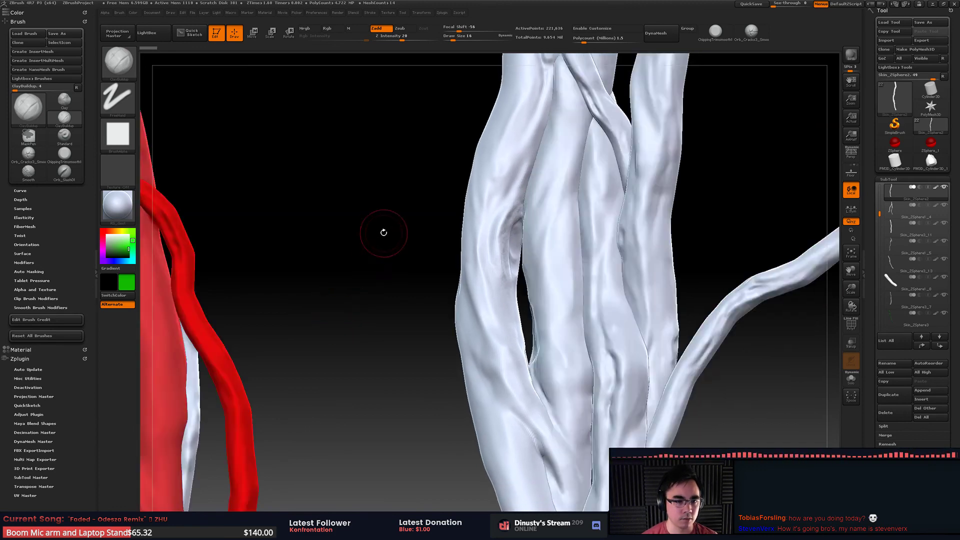
- Set the active color to white and assign a custom hotkey to the FillObject command
{"action": "left_click_drag", "start_coordinate": [382, 229], "coordinate": [166, 202]}
{"action": "left_click", "coordinate": [17, 13]}
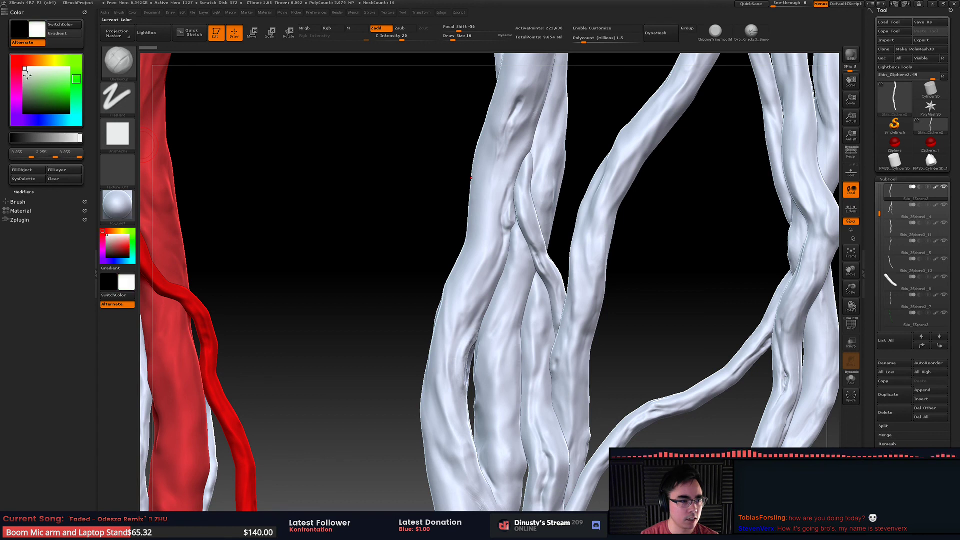
{"action": "left_click", "coordinate": [39, 172], "text": "ctrl+alt"}
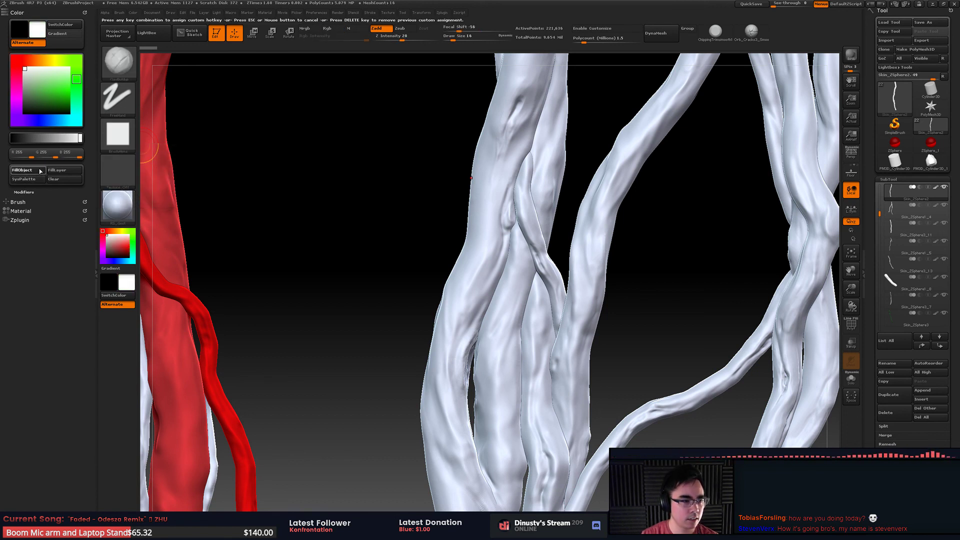
{"action": "key", "text": "1"}
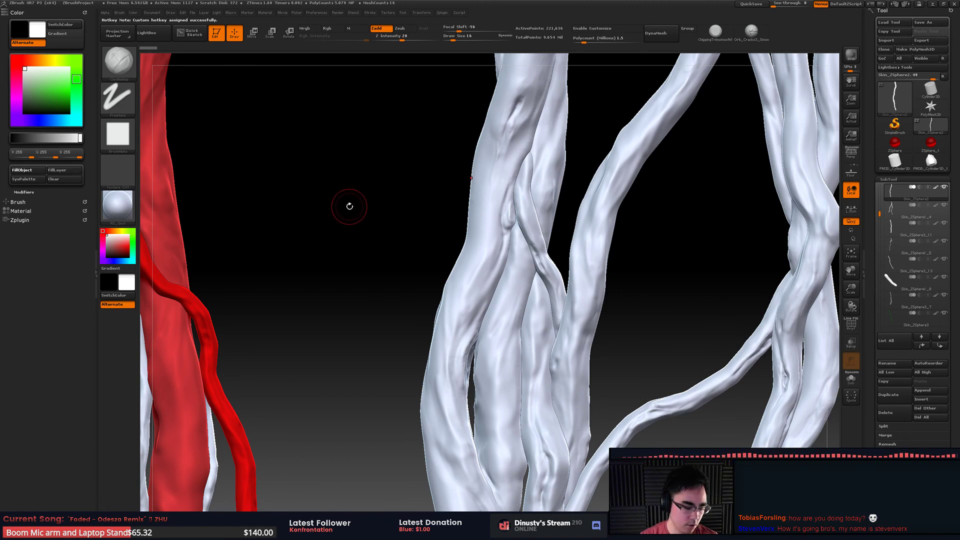
- Make the thick red trunk the active subtool and fill it with white
{"action": "left_click_drag", "start_coordinate": [360, 192], "coordinate": [505, 227]}
{"action": "left_click_drag", "start_coordinate": [302, 262], "coordinate": [471, 244], "text": "alt"}
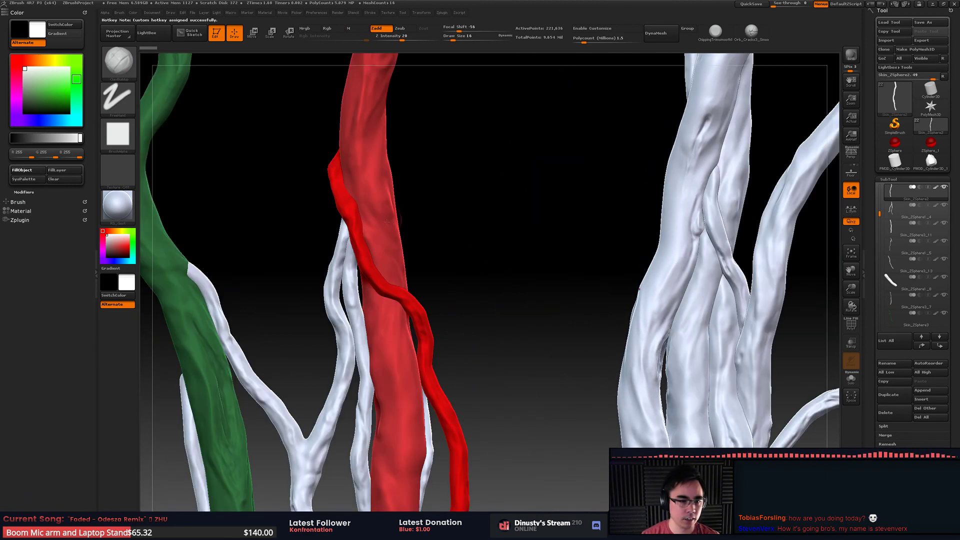
{"action": "left_click", "coordinate": [393, 218], "text": "alt"}
{"action": "left_click_drag", "start_coordinate": [463, 204], "coordinate": [512, 206], "text": "alt"}
{"action": "key", "text": "ctrl+f"}
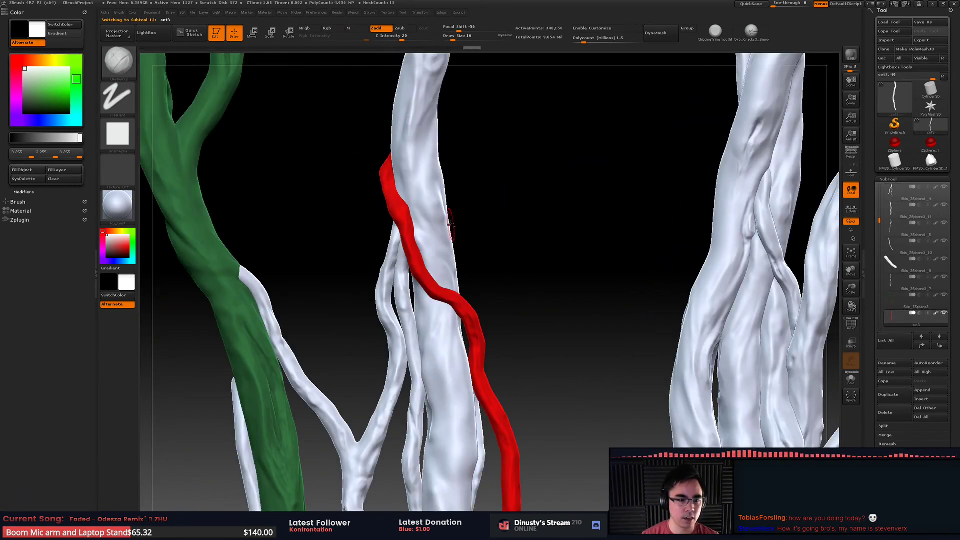
- Pick a bright green with the thin red vine as active subtool and toggle its paint display off and back on
{"action": "left_click_drag", "start_coordinate": [463, 225], "coordinate": [491, 212], "text": "alt"}
{"action": "left_click", "coordinate": [434, 212], "text": "alt"}
{"action": "left_click_drag", "start_coordinate": [52, 101], "coordinate": [66, 89]}
{"action": "left_click_drag", "start_coordinate": [371, 170], "coordinate": [419, 188], "text": "alt"}
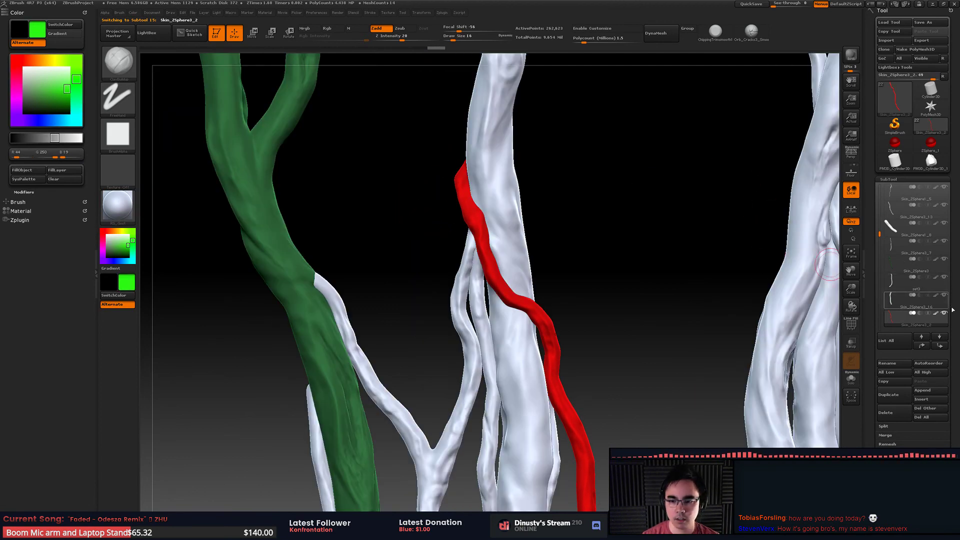
{"action": "left_click", "coordinate": [936, 313]}
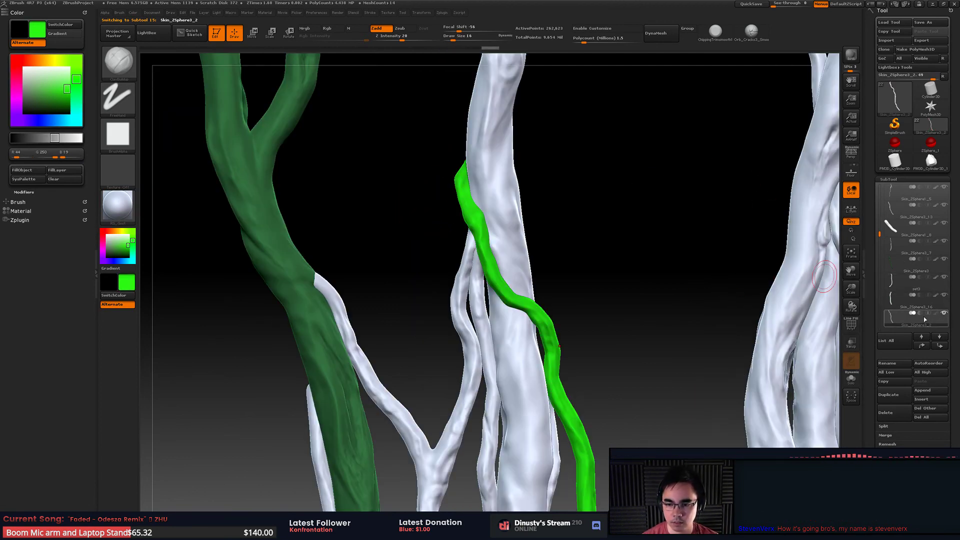
{"action": "left_click", "coordinate": [937, 314]}
{"action": "left_click_drag", "start_coordinate": [595, 273], "coordinate": [624, 249], "text": "alt"}
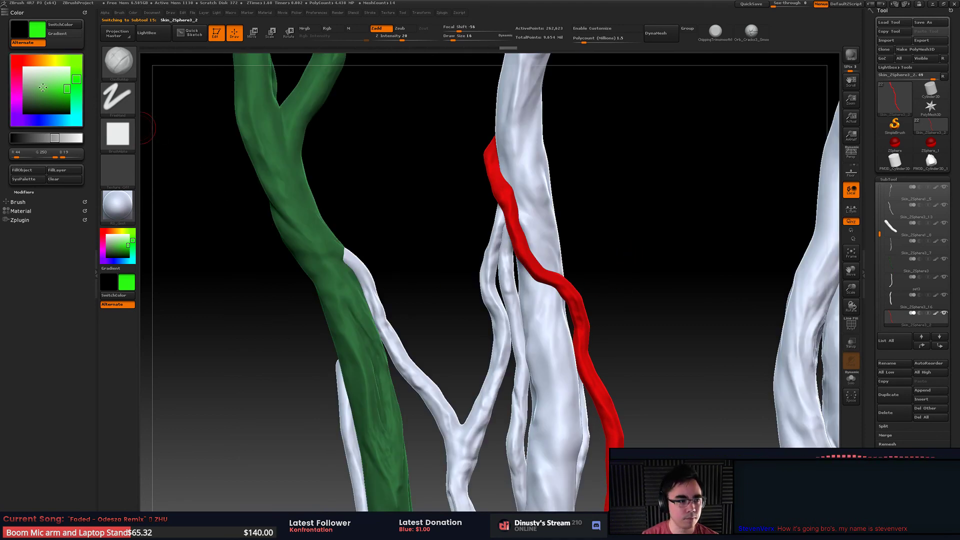
- Adjust the green and fill the thin red vine with it
{"action": "left_click_drag", "start_coordinate": [47, 103], "coordinate": [59, 91]}
{"action": "left_click", "coordinate": [31, 174]}
{"action": "left_click_drag", "start_coordinate": [464, 158], "coordinate": [461, 219]}
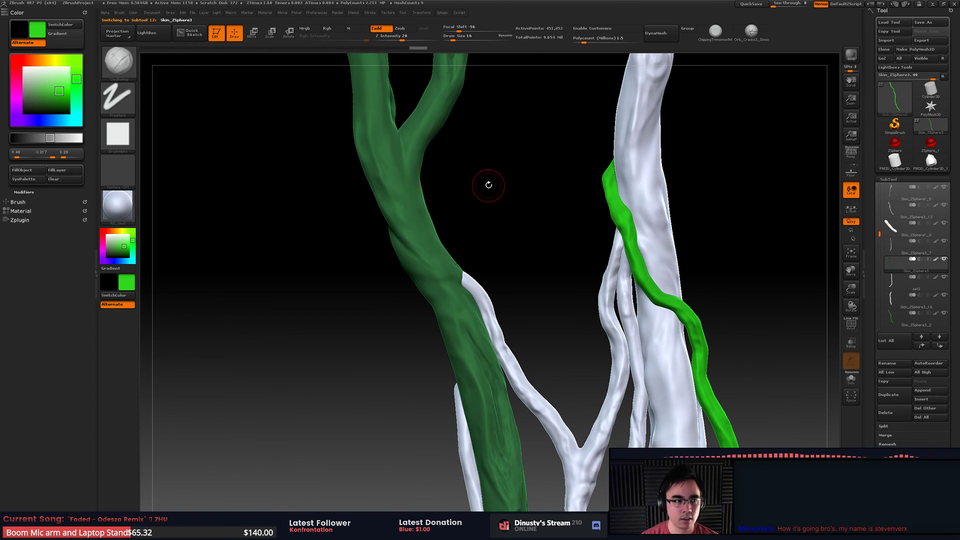
- Set FillObject's custom hotkey to Ctrl+F and use it to fill the forked dark green trunk with a medium green
{"action": "left_click_drag", "start_coordinate": [49, 103], "coordinate": [55, 93]}
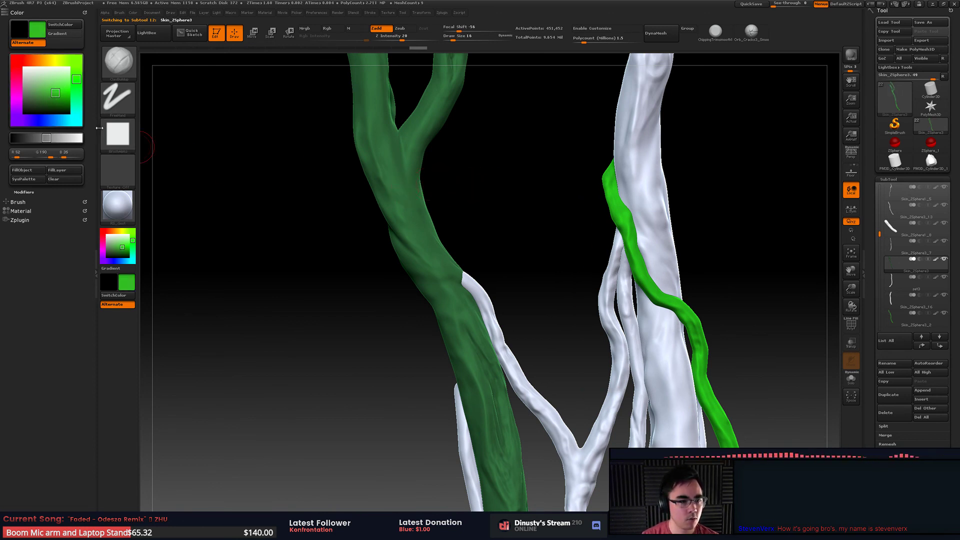
{"action": "left_click_drag", "start_coordinate": [463, 214], "coordinate": [471, 293]}
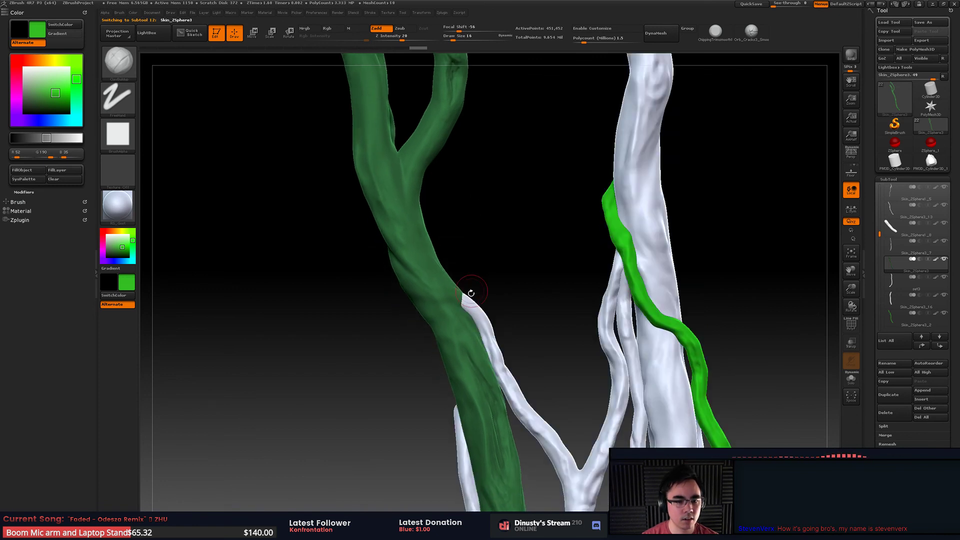
{"action": "left_click", "coordinate": [26, 171], "text": "ctrl+alt"}
{"action": "key", "text": "ctrl+f"}
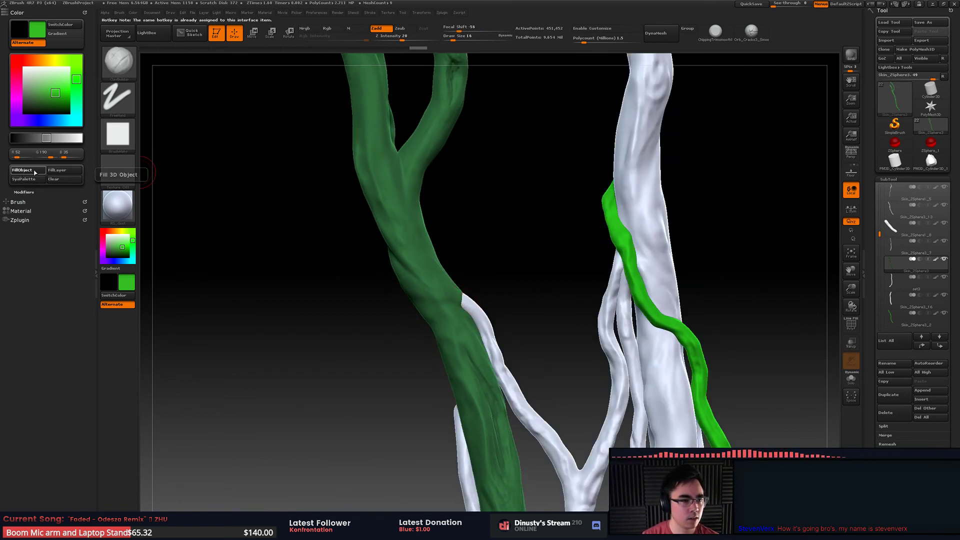
{"action": "key", "text": "ctrl+f"}
{"action": "left_click_drag", "start_coordinate": [364, 247], "coordinate": [307, 206], "text": "alt"}
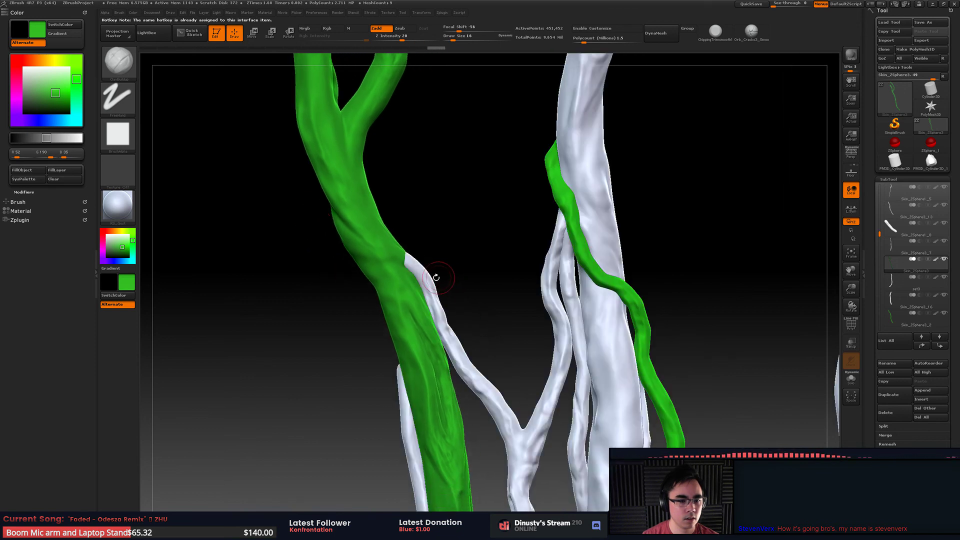
- Make the thin white branch beside the green trunk the active subtool and bring the whole branch cluster into view
{"action": "left_click", "coordinate": [436, 277], "text": "alt"}
{"action": "left_click_drag", "start_coordinate": [471, 268], "coordinate": [493, 213], "text": "alt"}
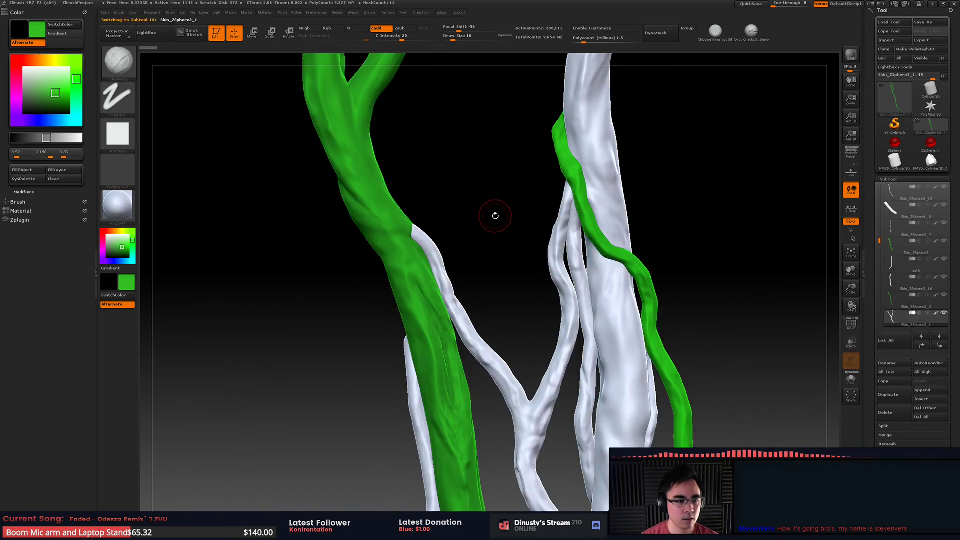
{"action": "mouse_move", "coordinate": [475, 253]}
{"action": "left_mouse_down", "text": "alt"}
{"action": "mouse_move", "coordinate": [503, 241]}
{"action": "mouse_move", "coordinate": [467, 271]}
{"action": "mouse_move", "coordinate": [453, 267]}
{"action": "left_mouse_up", "text": "alt"}
{"action": "left_click_drag", "start_coordinate": [512, 277], "coordinate": [498, 319], "text": "alt"}
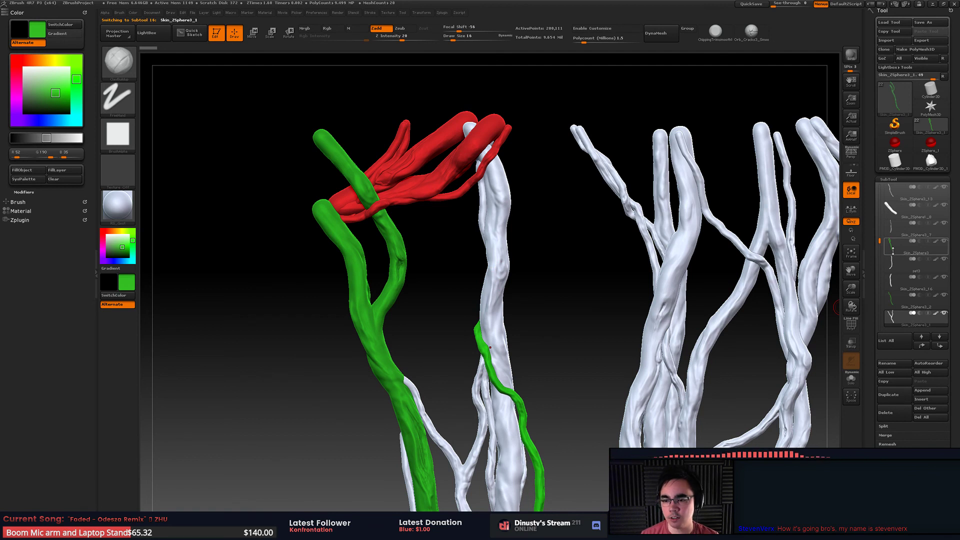
- Examine the branch cluster from the side and the front, toggling Solo mode on and off
{"action": "mouse_move", "coordinate": [894, 250]}
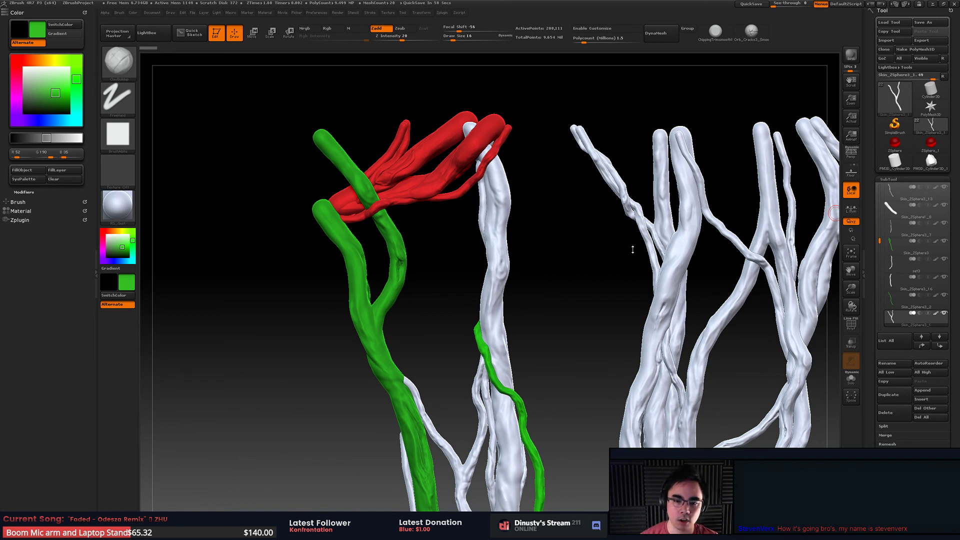
{"action": "left_click_drag", "start_coordinate": [633, 250], "coordinate": [622, 229]}
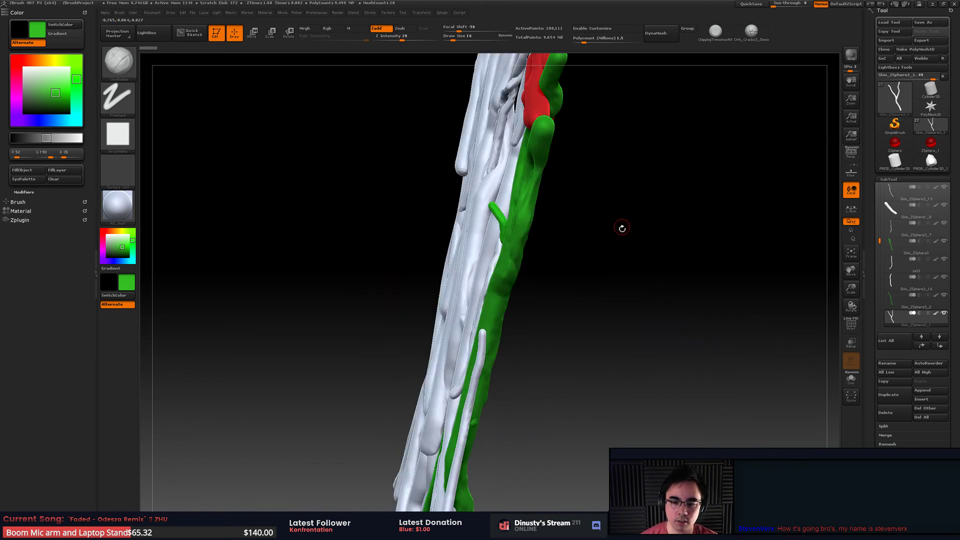
{"action": "left_click", "coordinate": [856, 379]}
{"action": "left_click", "coordinate": [855, 379]}
{"action": "left_click_drag", "start_coordinate": [673, 337], "coordinate": [665, 315]}
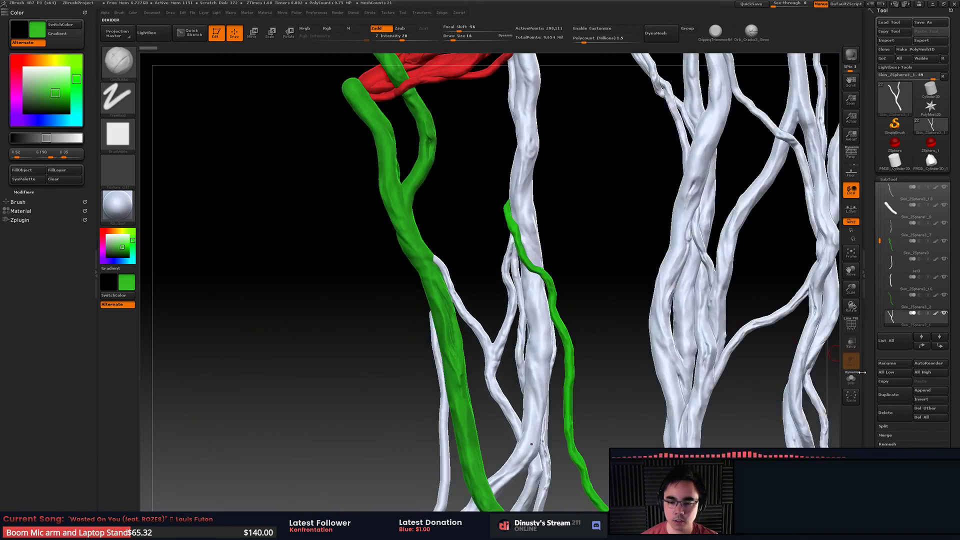
{"action": "left_click", "coordinate": [854, 374]}
{"action": "left_click_drag", "start_coordinate": [856, 282], "coordinate": [678, 299], "text": "alt"}
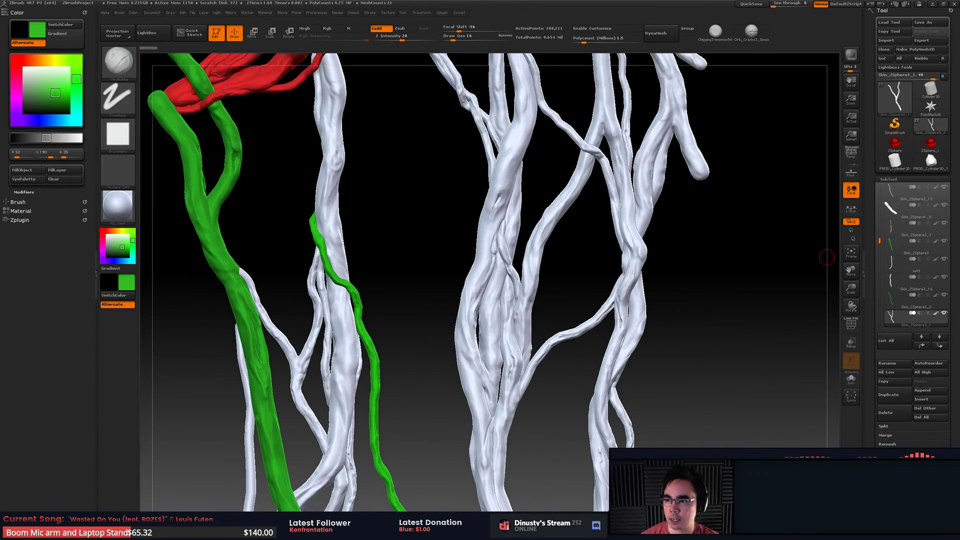